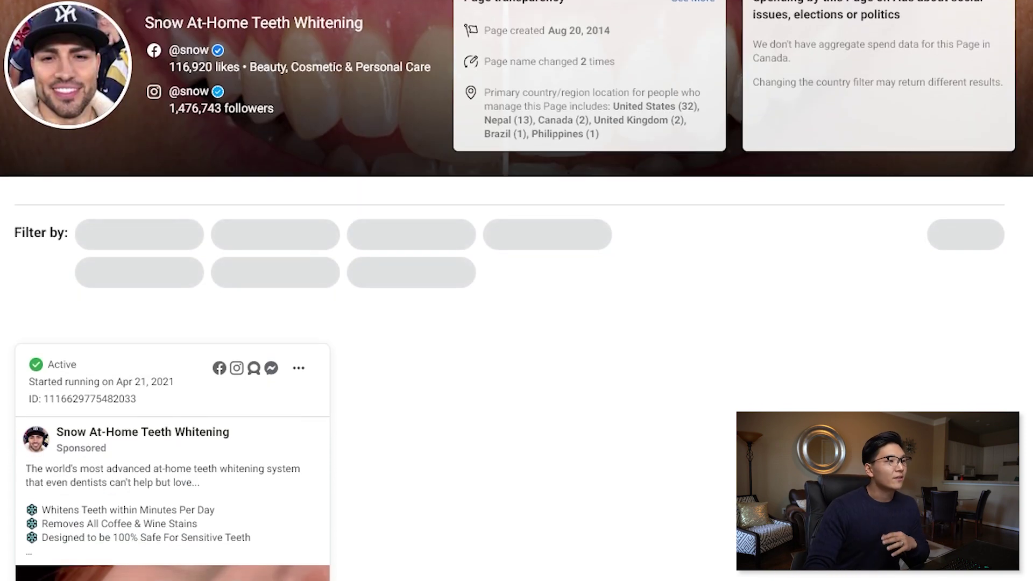
Play the Snow At-Home Teeth Whitening video ad that started running on Apr 21, 2021.
scroll(516, 291, "down", 1)
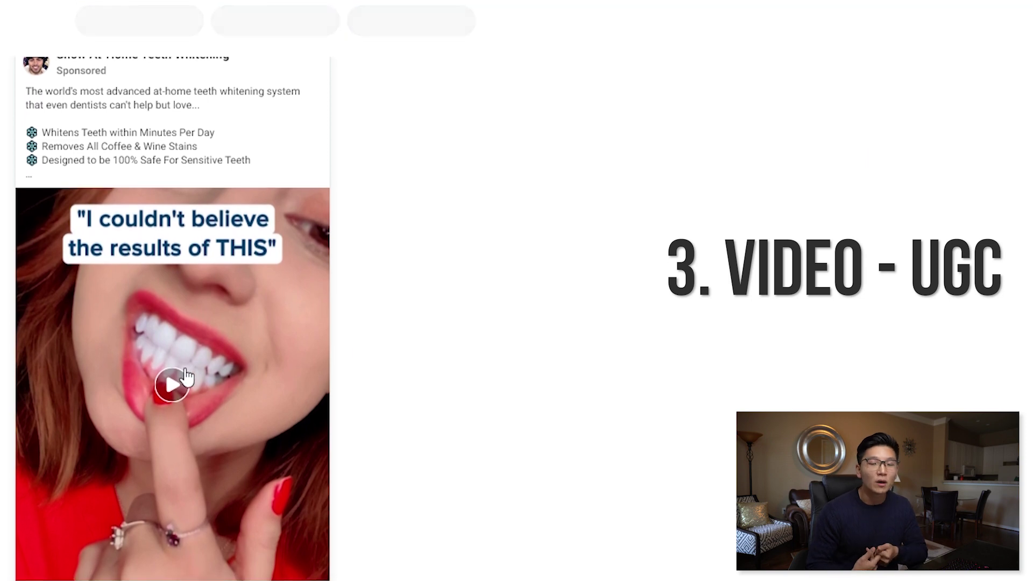
left_click(185, 374)
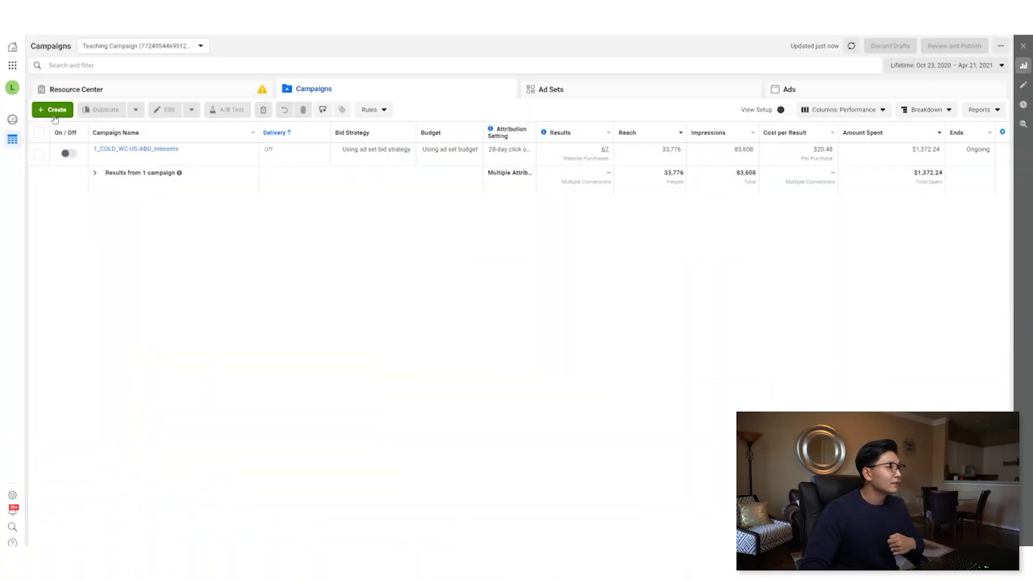
Switch to Ads Manager and start a new campaign with the Conversions objective.
left_click(53, 110)
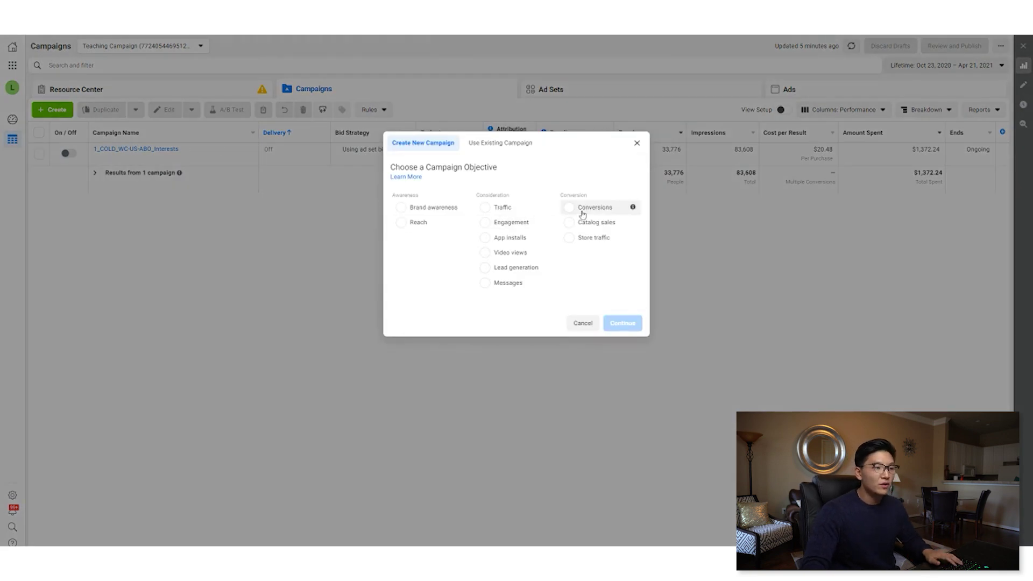
left_click(582, 214)
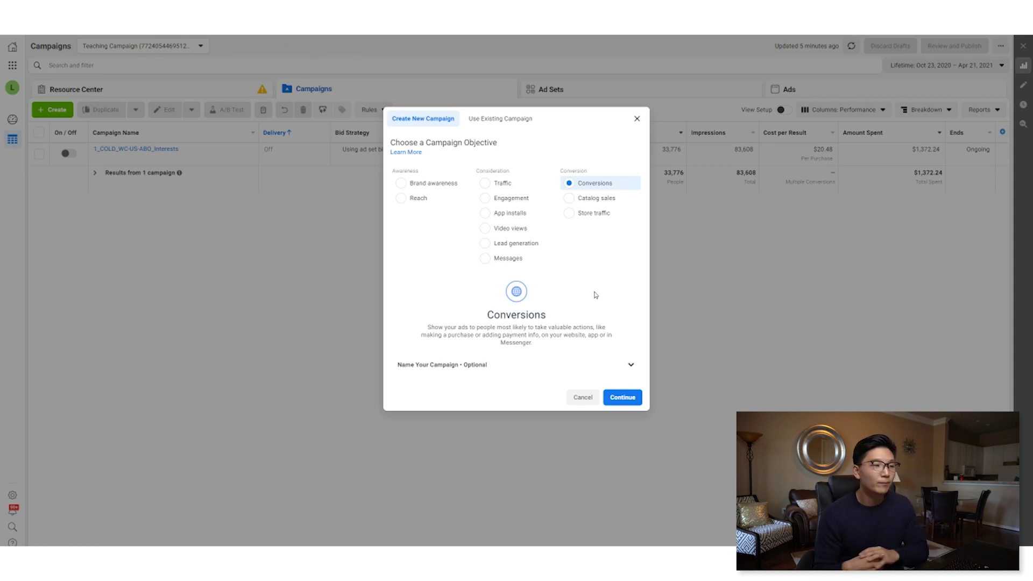
Name the campaign "1 - Phase 1 - US - WC - Interests - ABO - 1DC" and create its draft.
left_click(546, 364)
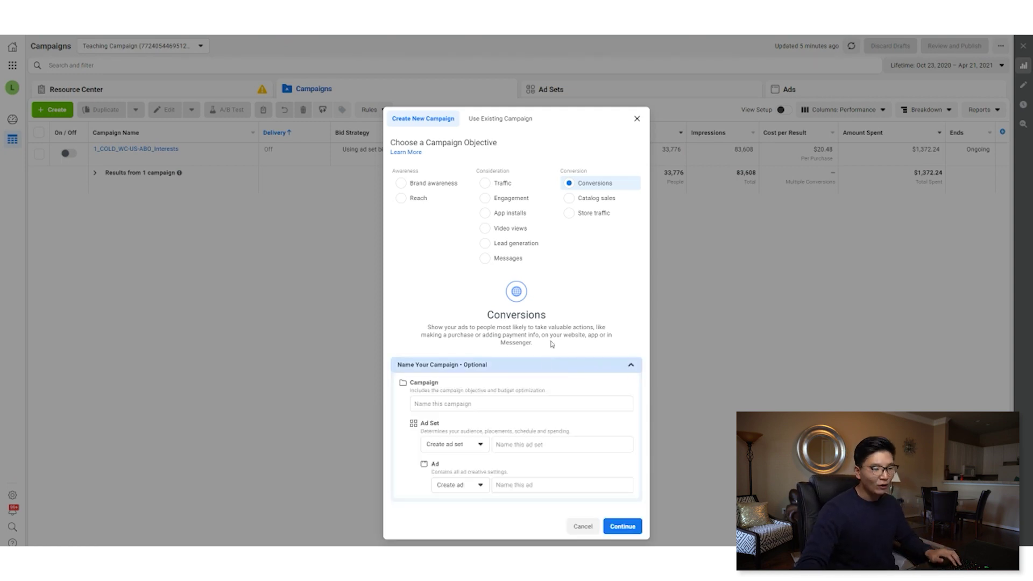
left_click(521, 404)
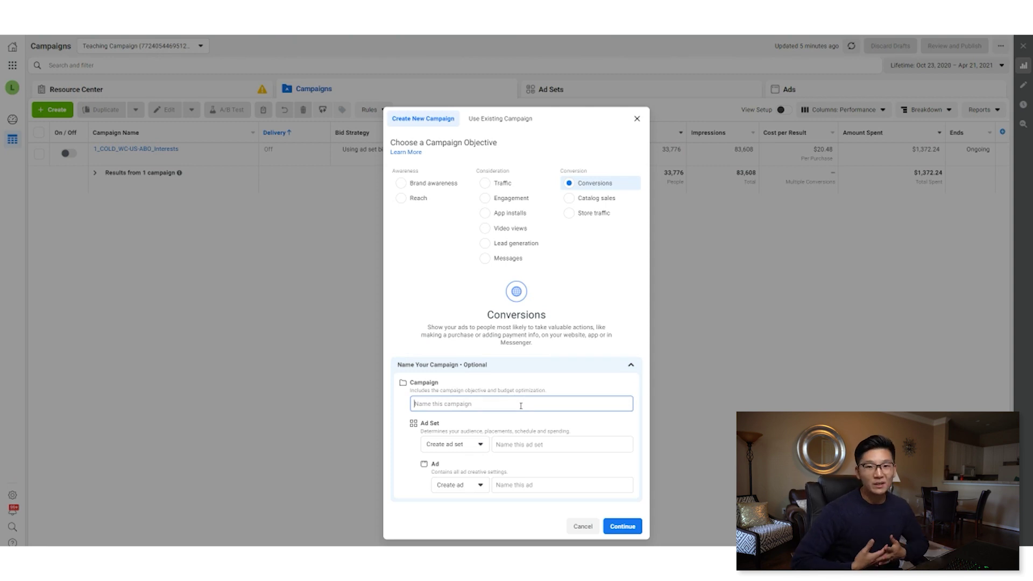
type("1")
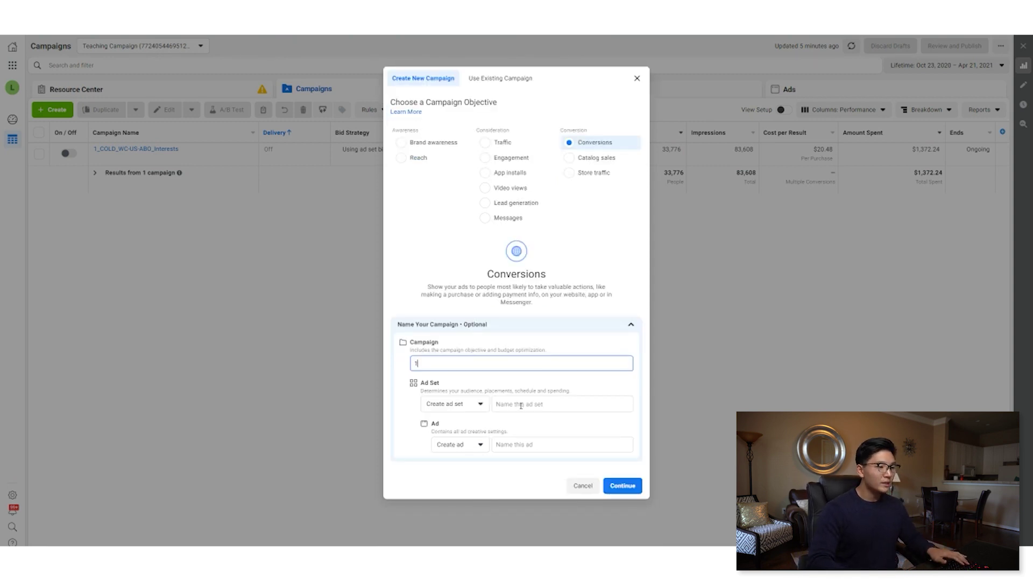
type(" -")
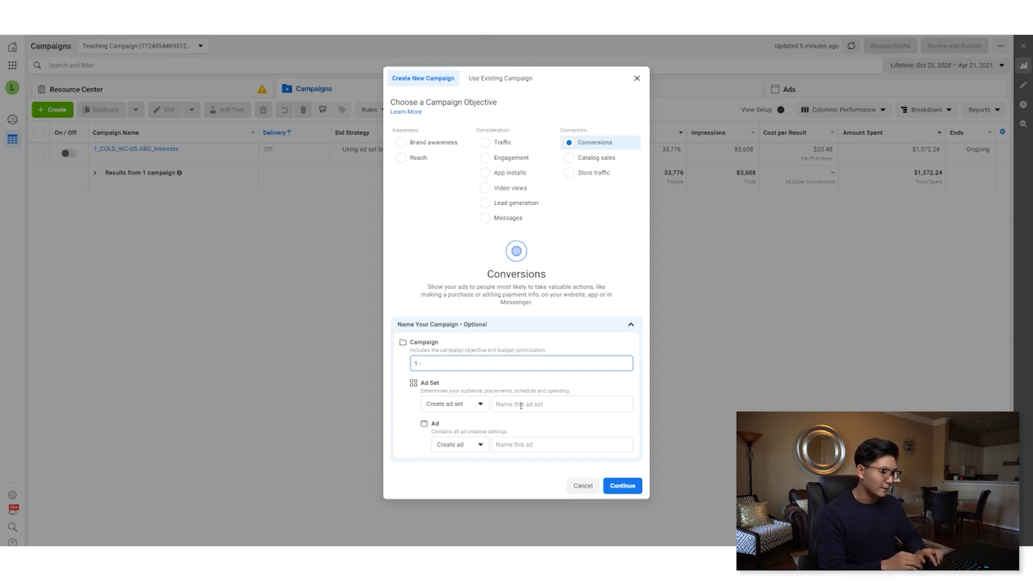
type("Phase 1 -")
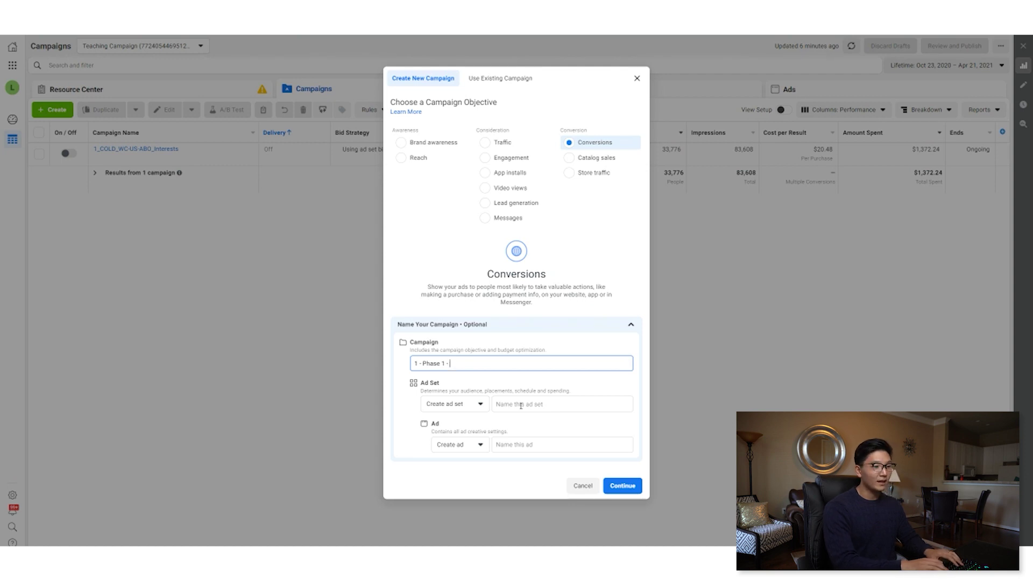
type("US - ")
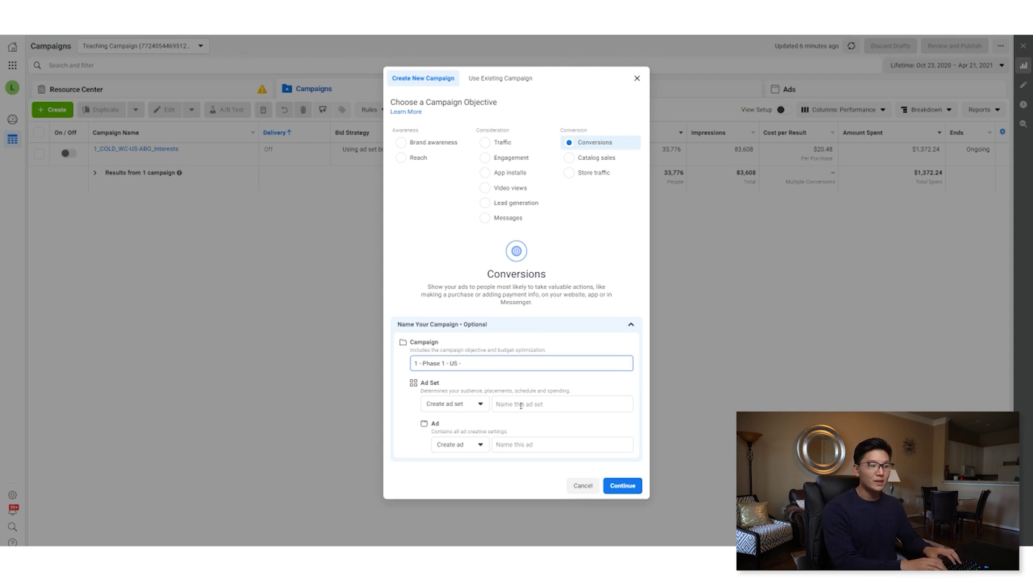
type("WC")
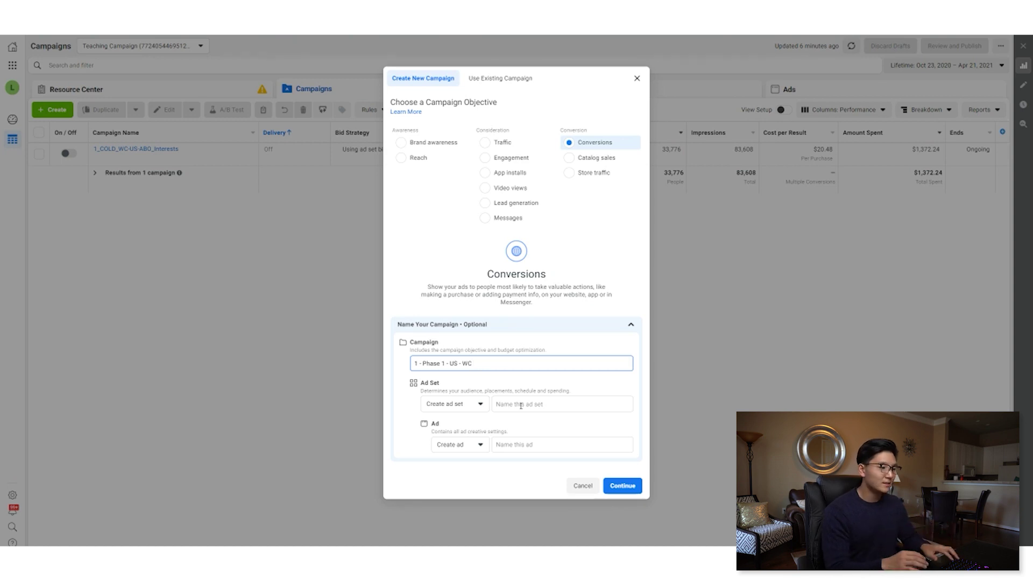
type(" - ")
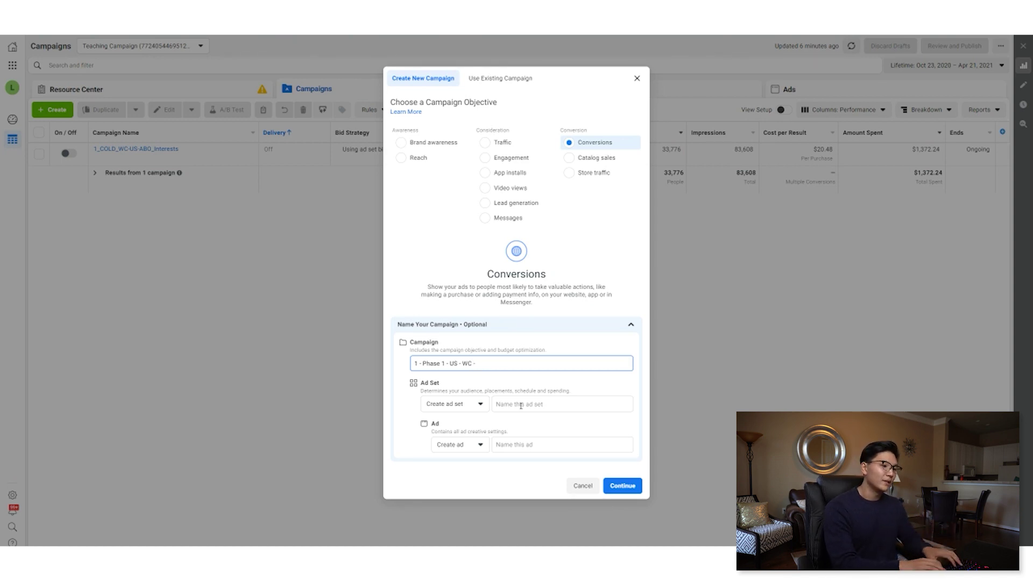
type("Interests -")
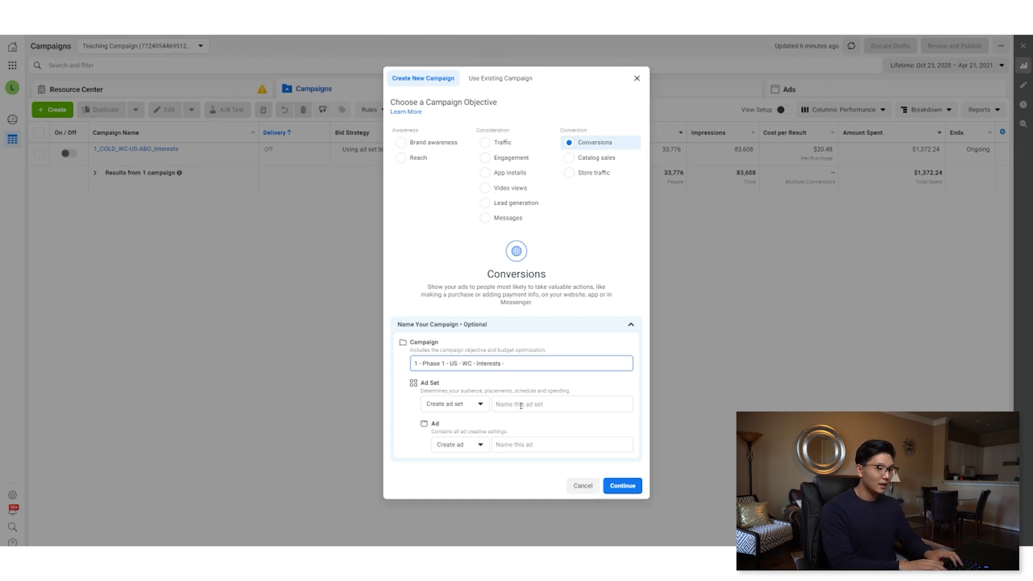
type("ABO -")
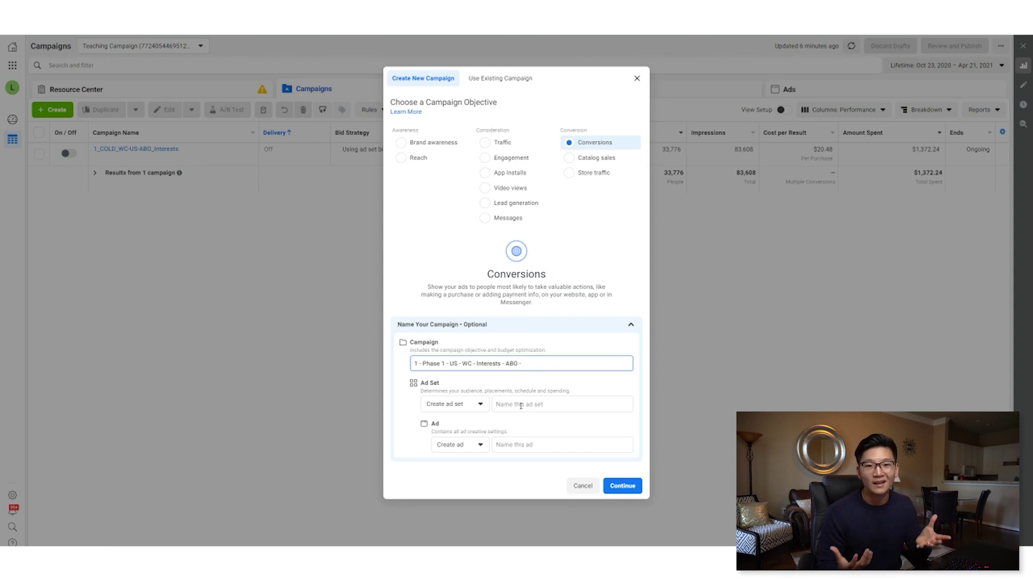
type("1DC")
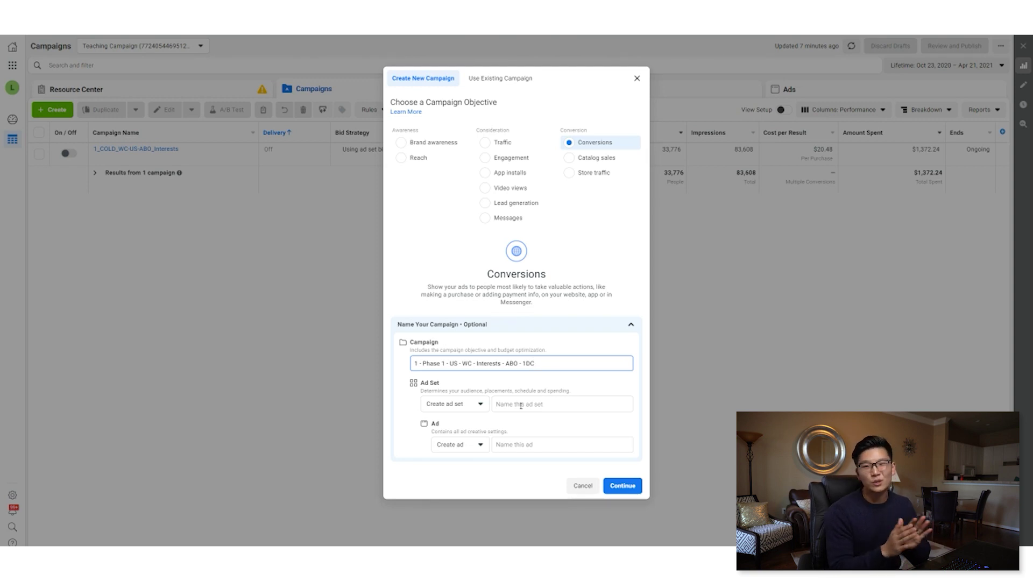
left_click(624, 492)
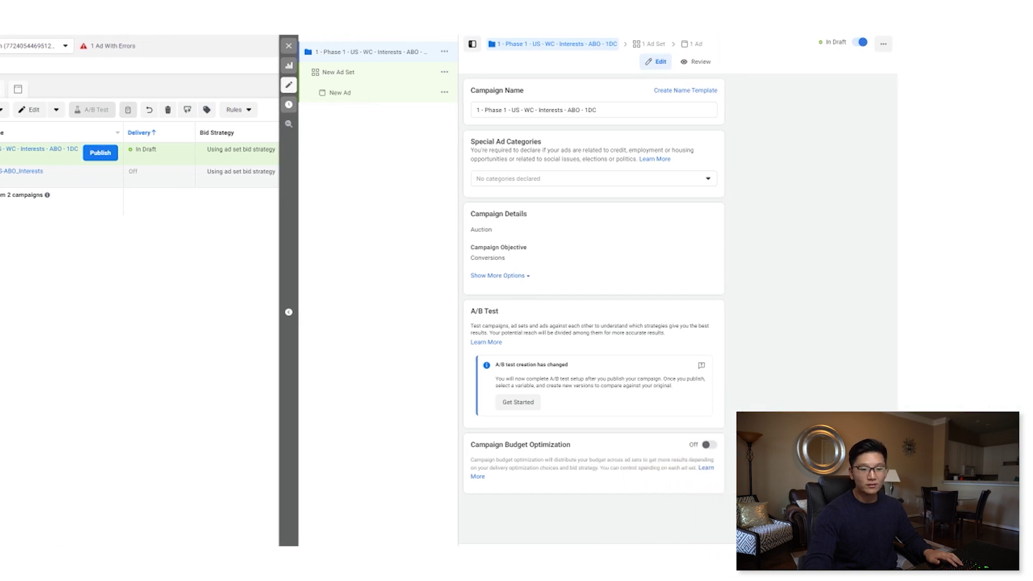
Rename the new ad set as "Teeth Whitening".
left_click(338, 72)
left_click(340, 93)
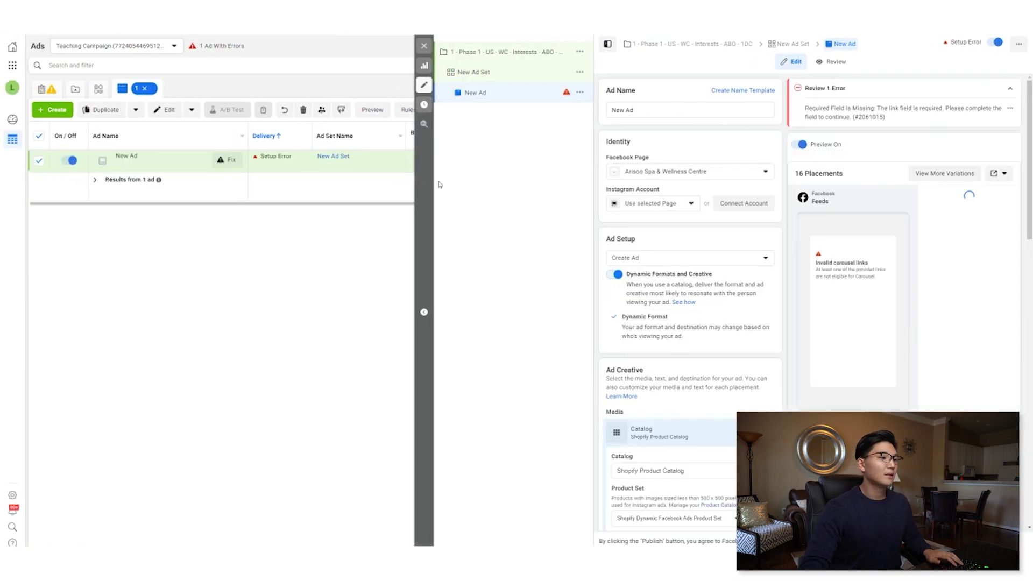
left_click(473, 72)
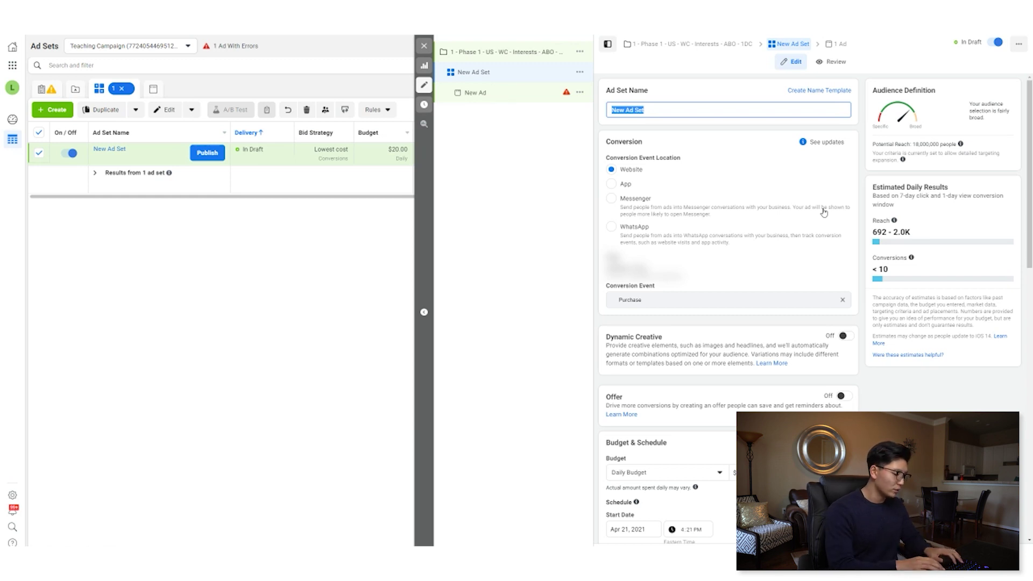
type("Teeth Whitening")
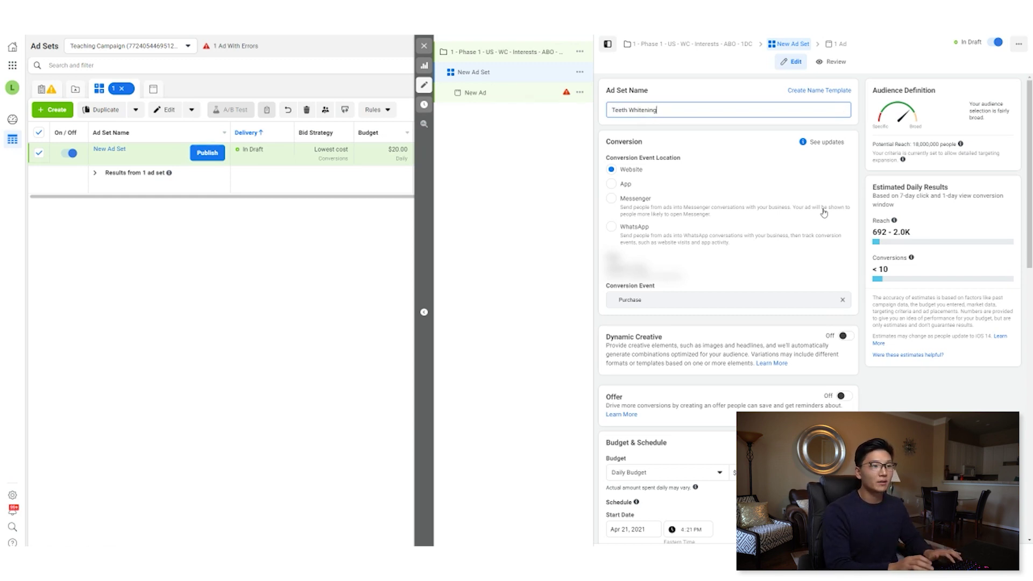
key("Tab")
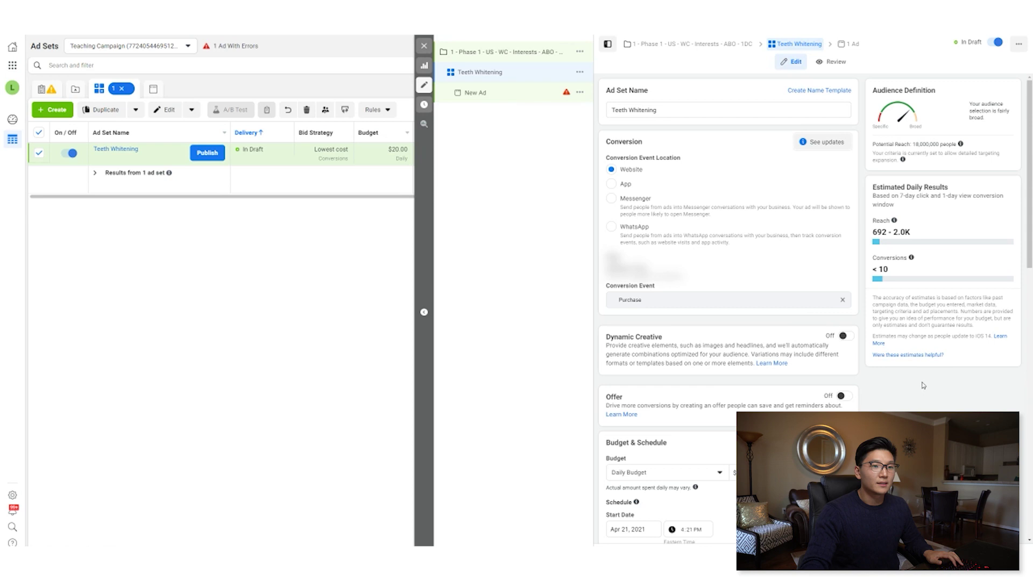
Schedule the Teeth Whitening ad set to start on April 22, 2021 at 5:00 AM.
scroll(770, 270, "down", 3)
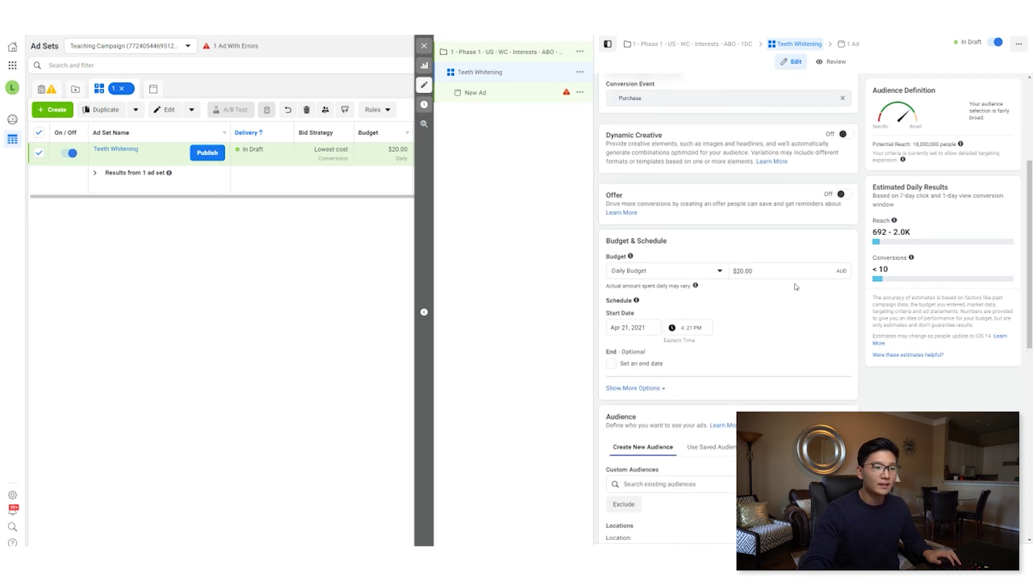
scroll(796, 287, "down", 1)
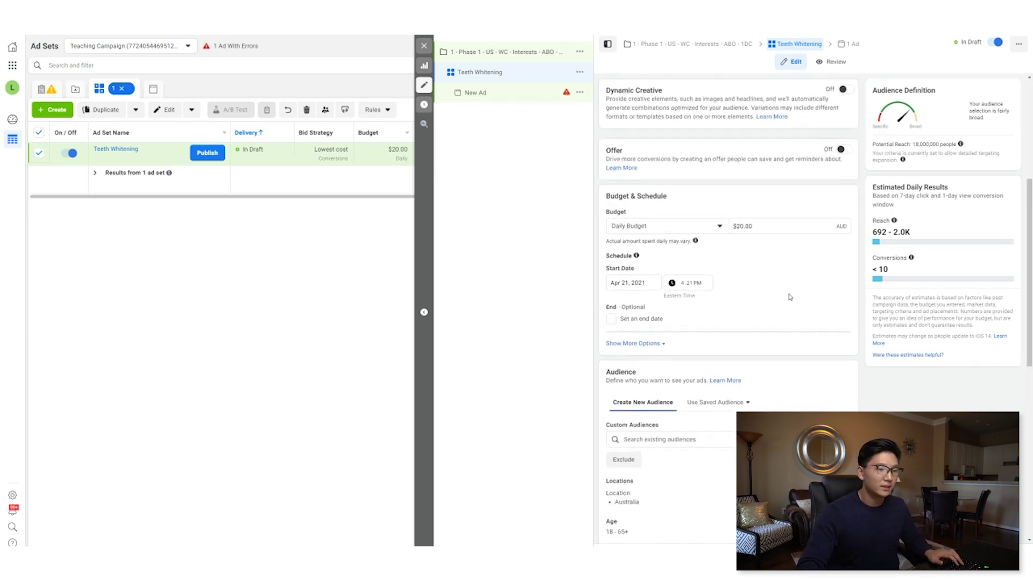
left_click(630, 247)
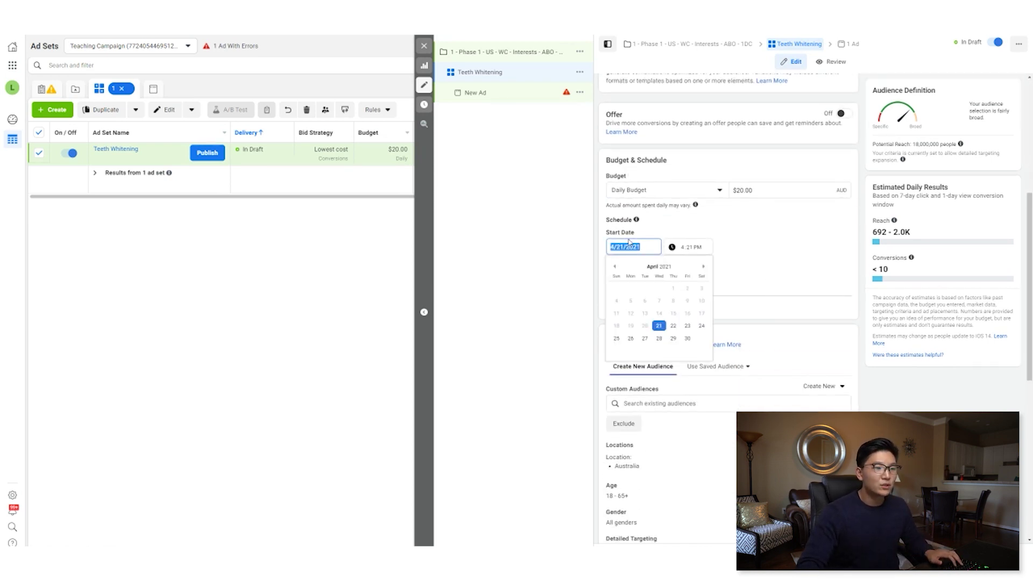
left_click(673, 326)
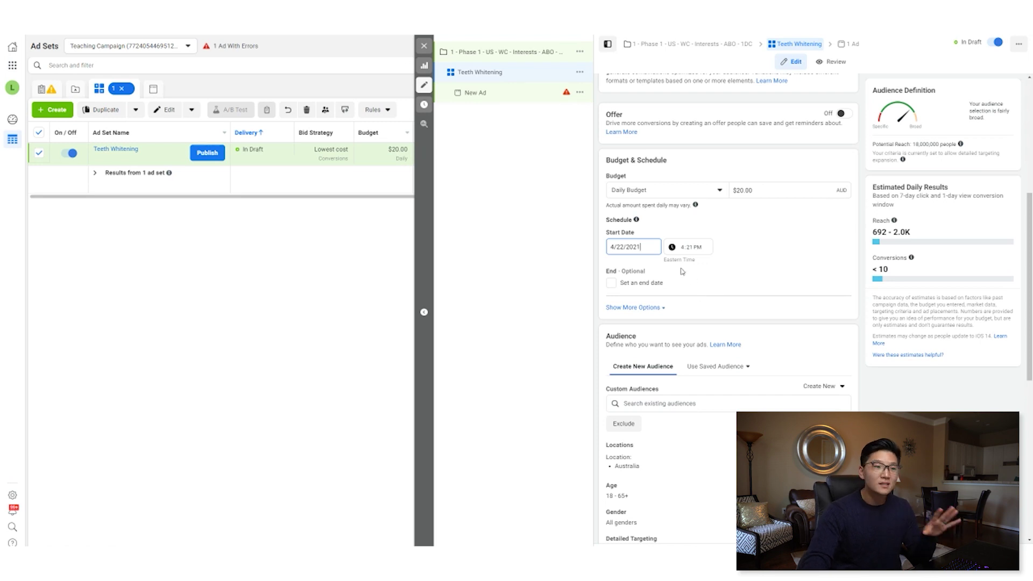
left_click(687, 249)
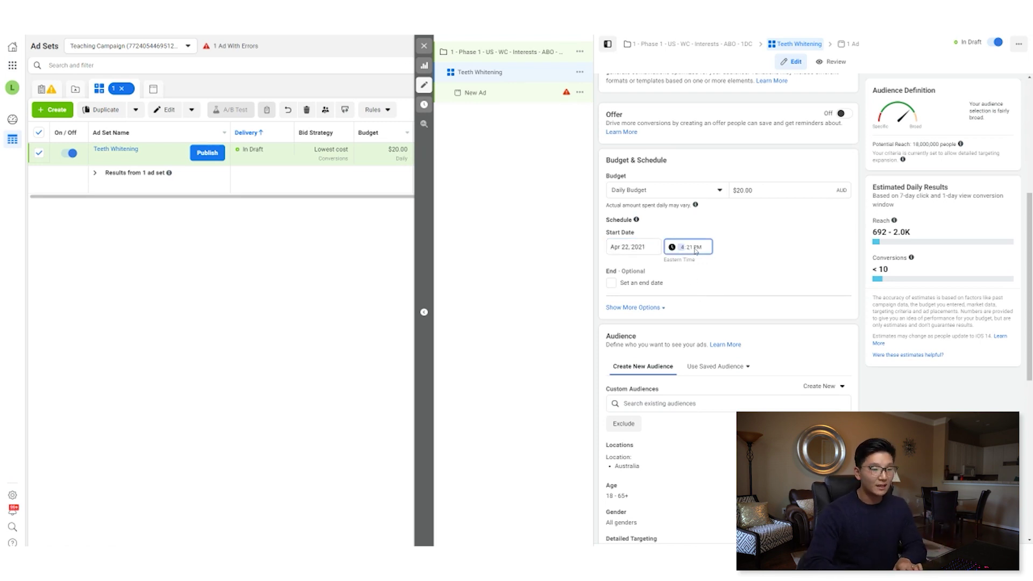
type("500")
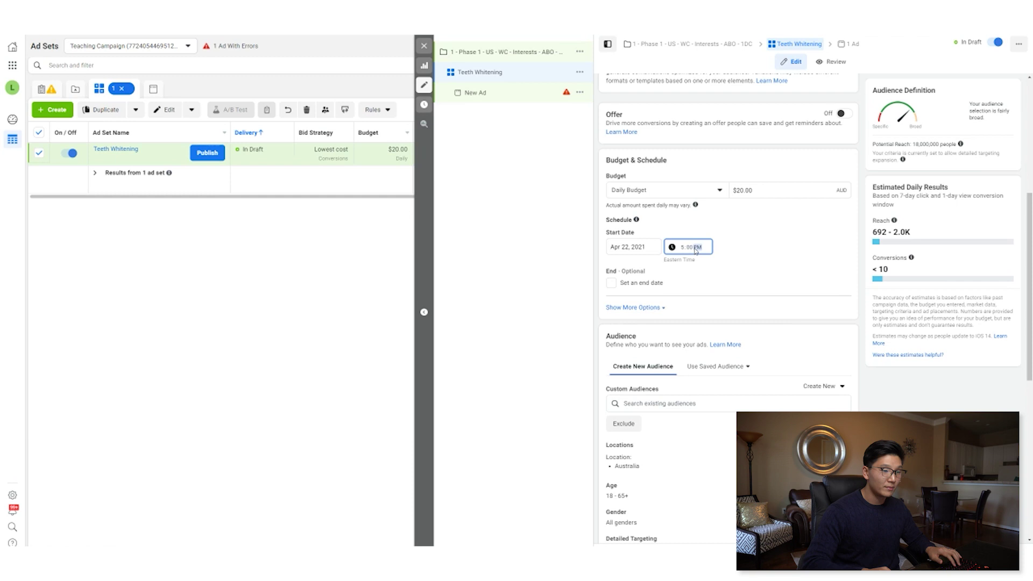
key("shift+Tab")
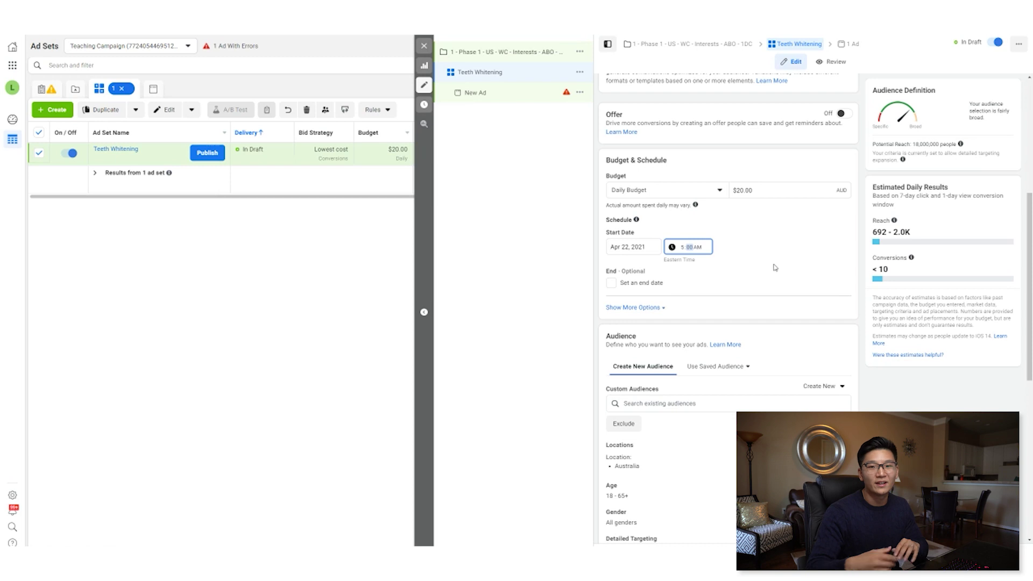
Replace Australia with United States as the ad set audience's location.
scroll(775, 267, "down", 3)
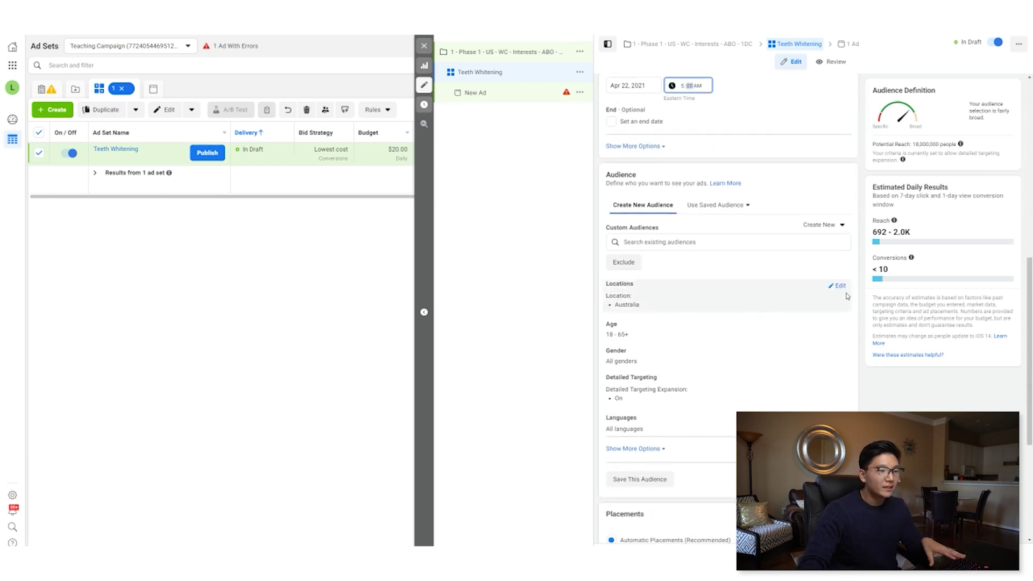
left_click(836, 286)
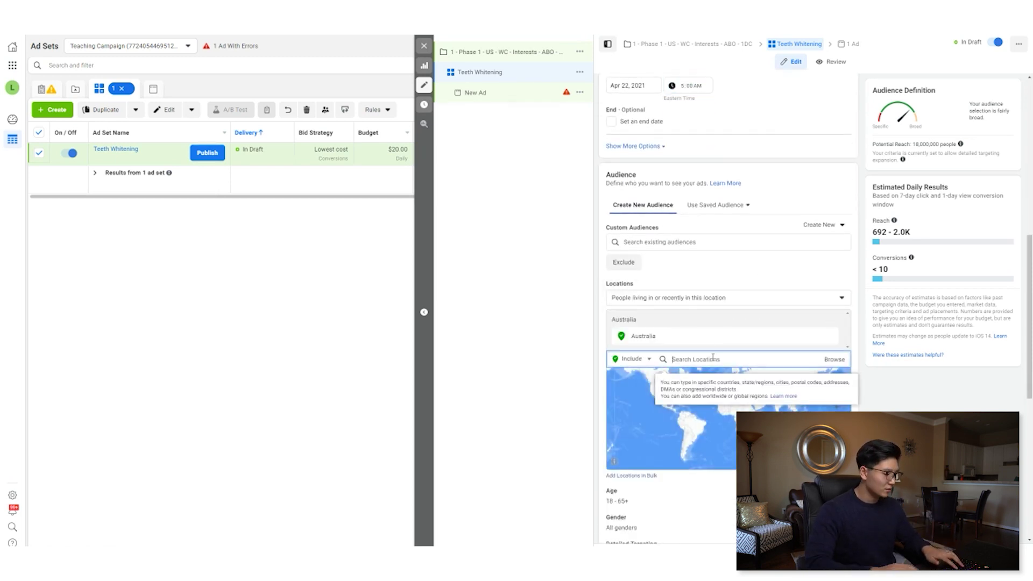
type("united states")
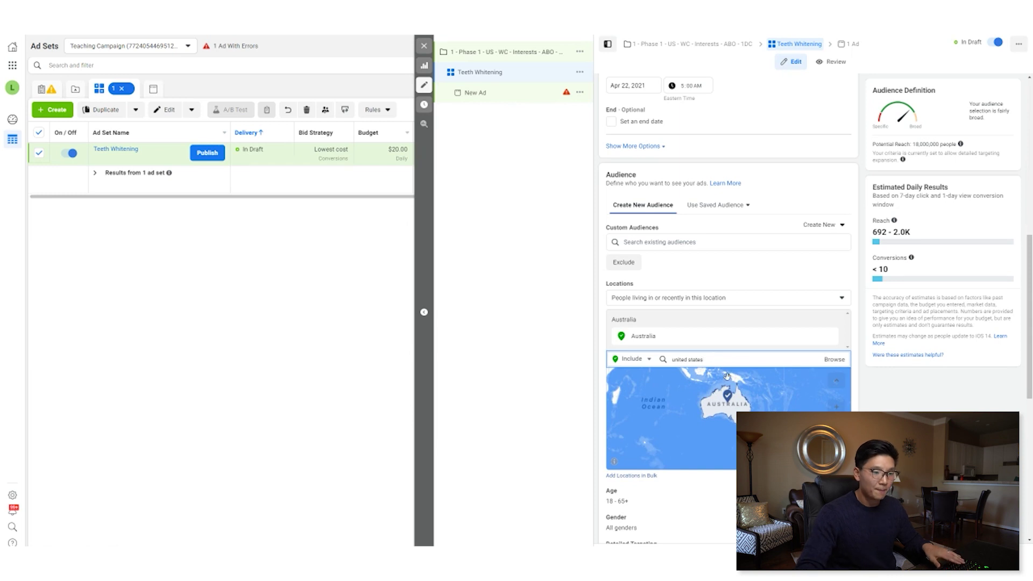
left_click(700, 380)
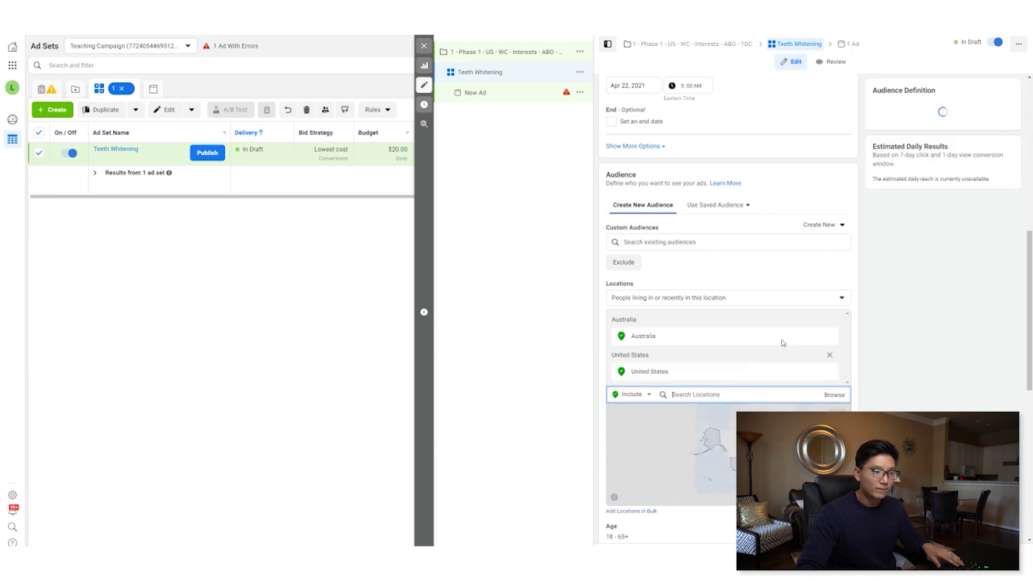
left_click(830, 355)
Turn off Detailed Targeting Expansion for the ad set's audience.
scroll(636, 339, "down", 3)
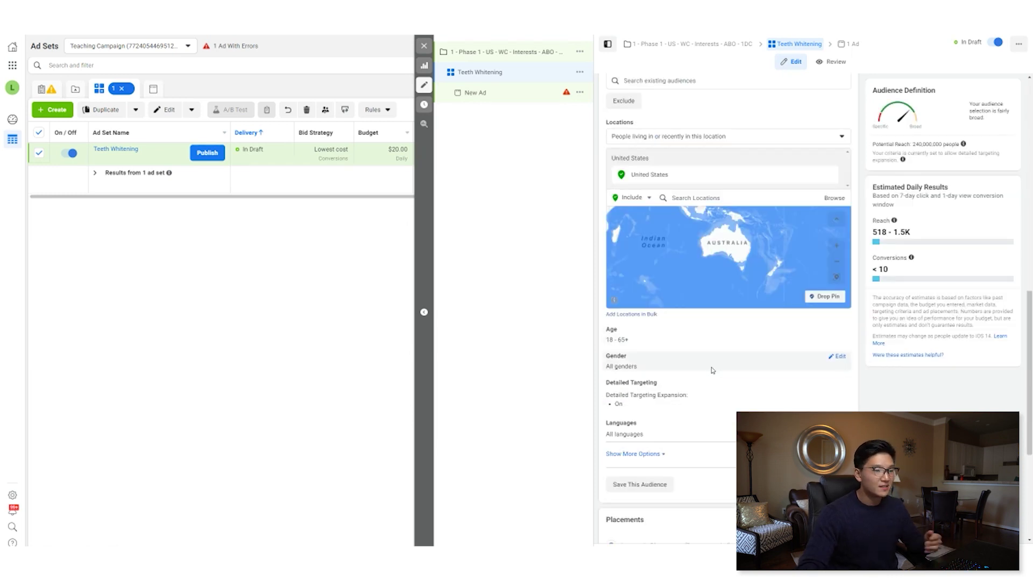
left_click(670, 403)
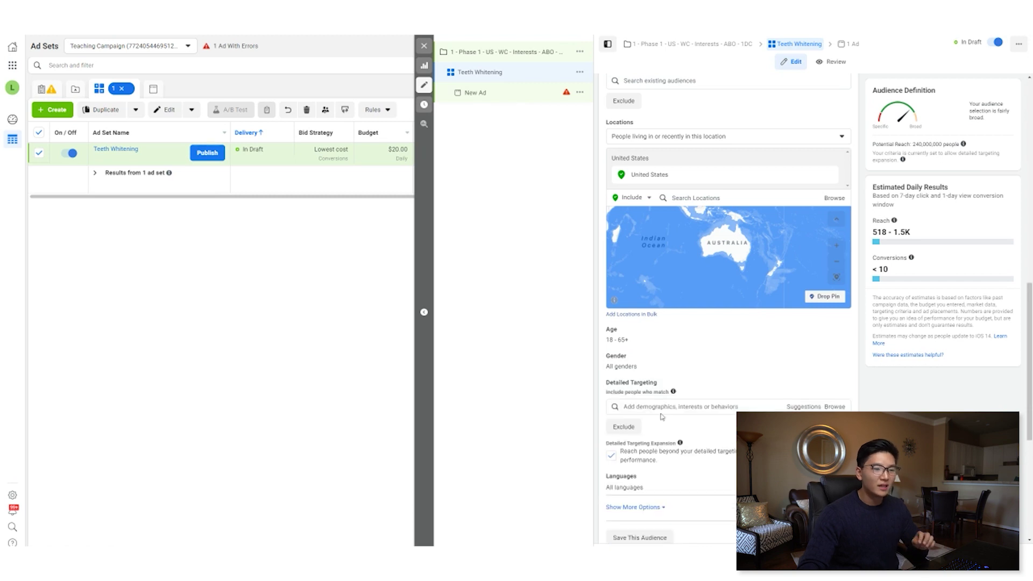
left_click(610, 455)
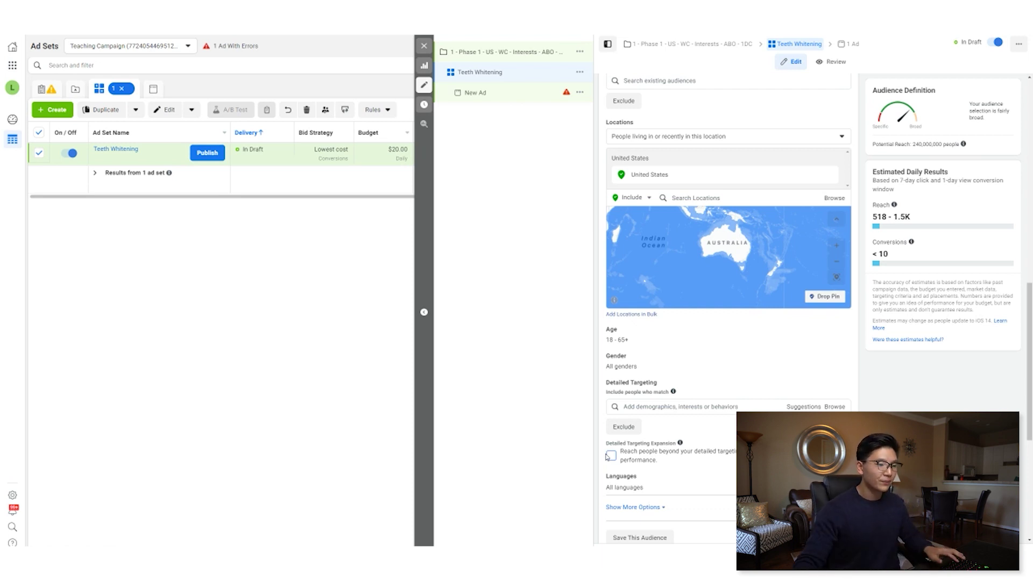
Search detailed targeting for teeth-related interests and add White Teeth to the ad set's audience.
left_click(688, 407)
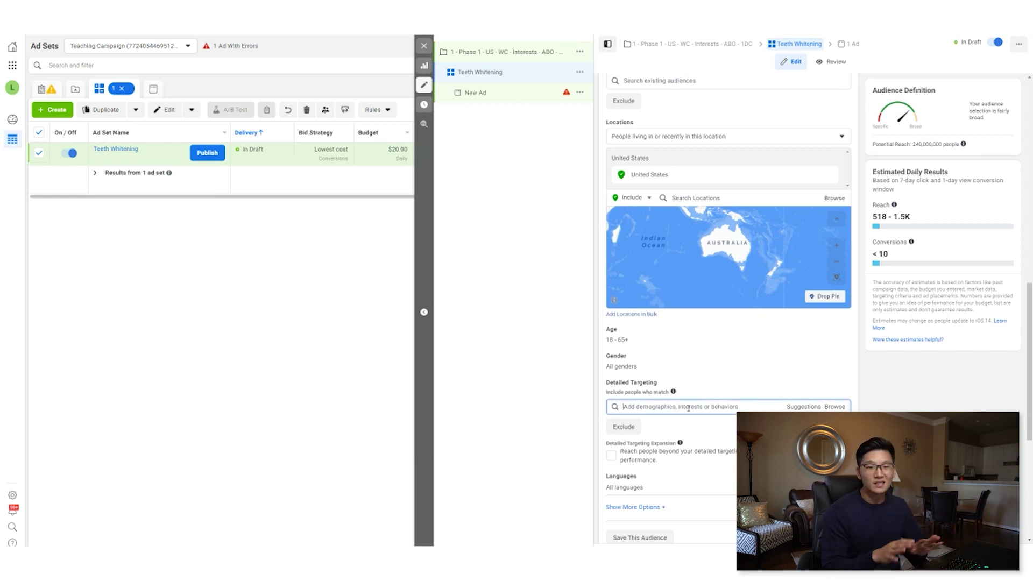
type("Tee")
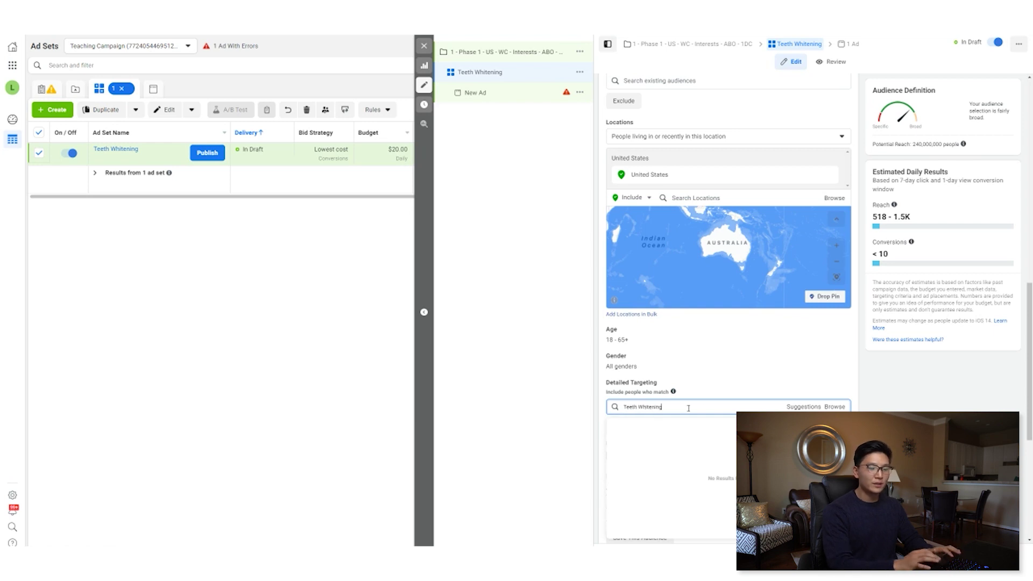
type("th Whitening")
key("BackSpace")
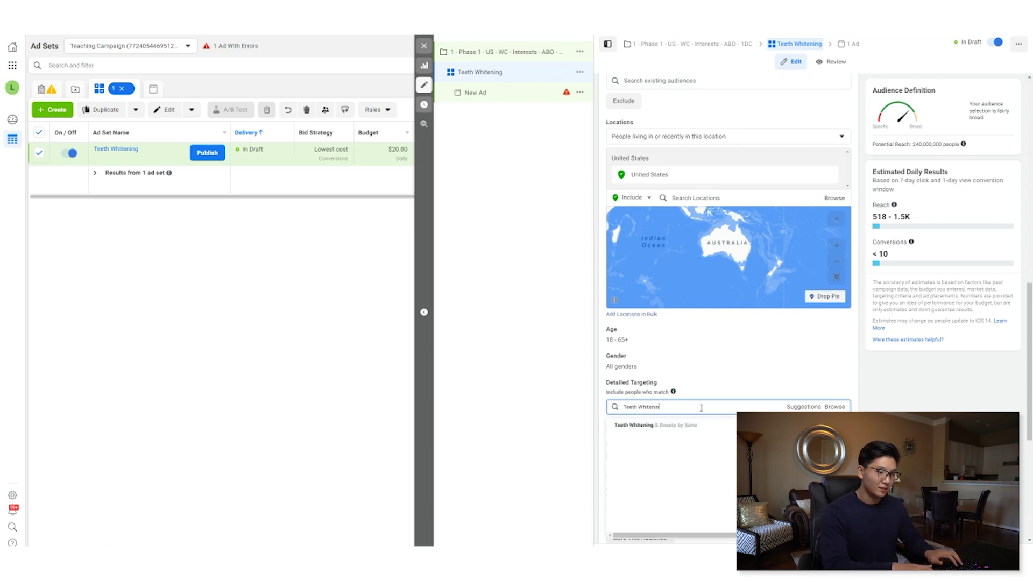
key("BackSpace")
key("BackSpace")
key("BackSpace")
key("BackSpace")
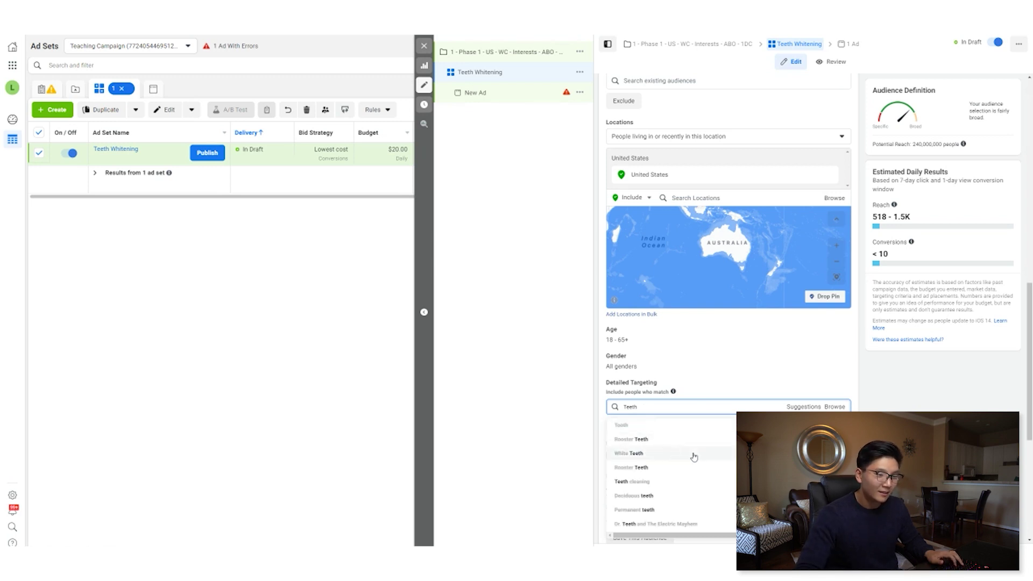
left_click(628, 453)
Rename the ad set as "White Teeth", copying the name from the chosen interest.
left_click_drag(654, 425, 614, 423)
key("ctrl+c")
scroll(731, 410, "up", 10)
scroll(699, 215, "down", 1)
scroll(699, 215, "up", 1)
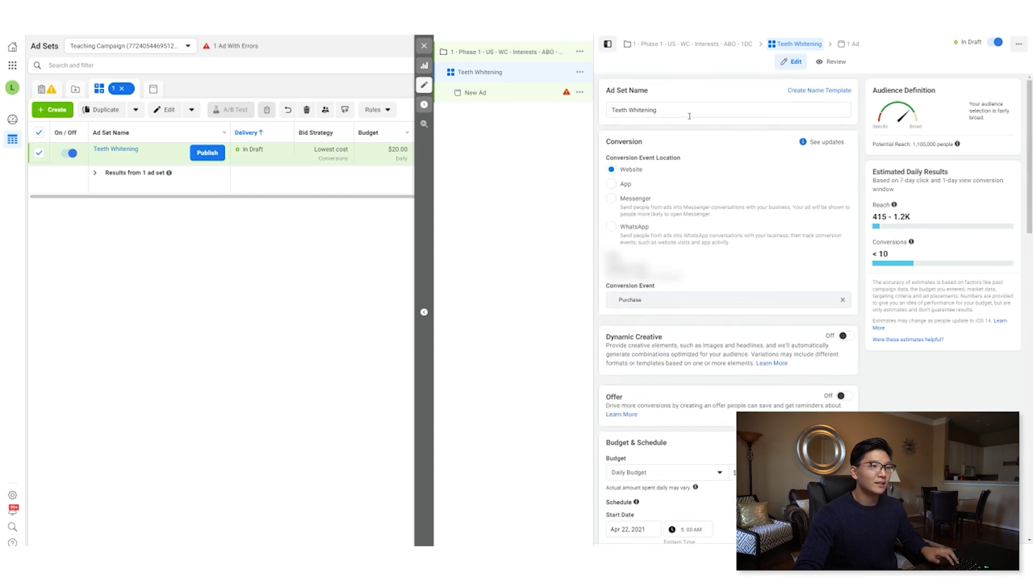
triple_click(690, 110)
key("ctrl+v")
Switch the ad set to Manual Placements and exclude the Audience Network and Messenger platforms.
scroll(699, 225, "down", 10)
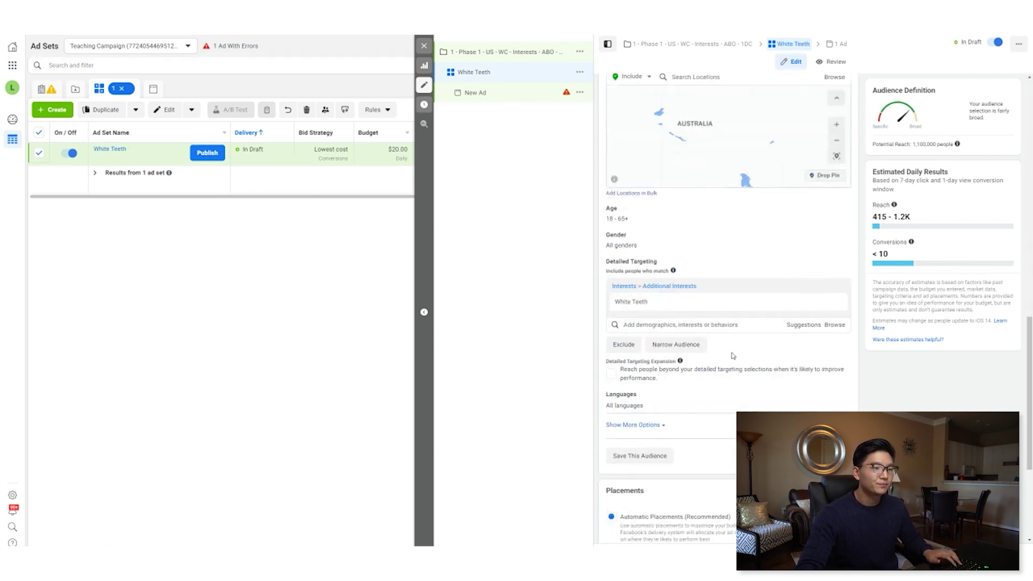
scroll(732, 356, "down", 4)
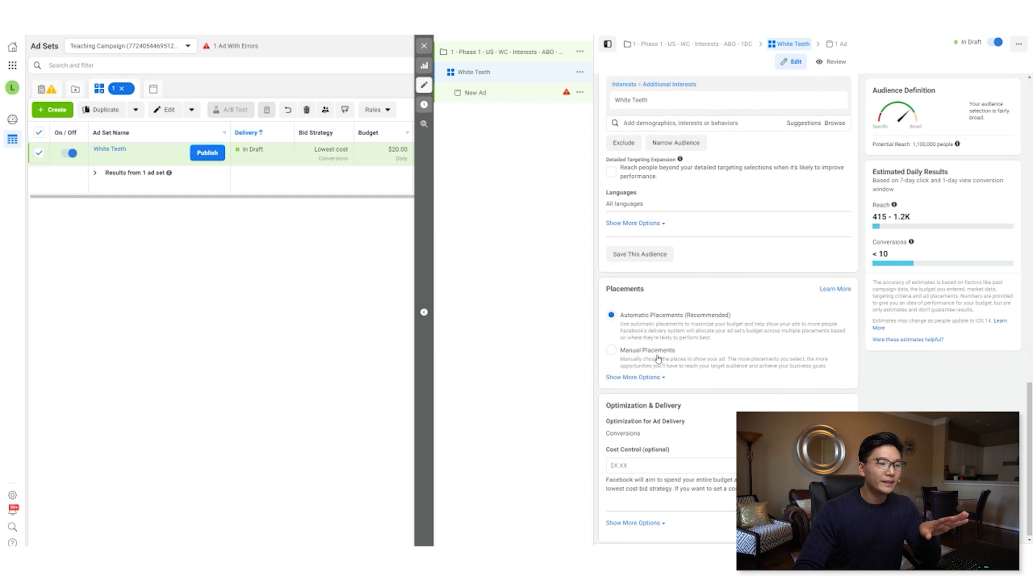
left_click(657, 357)
scroll(645, 371, "down", 2)
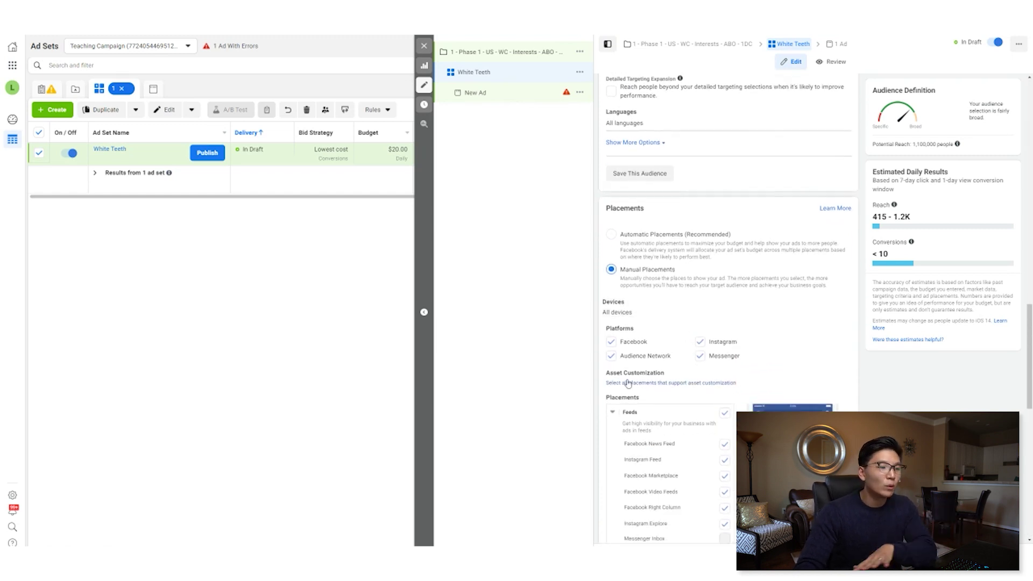
left_click(611, 356)
left_click(700, 355)
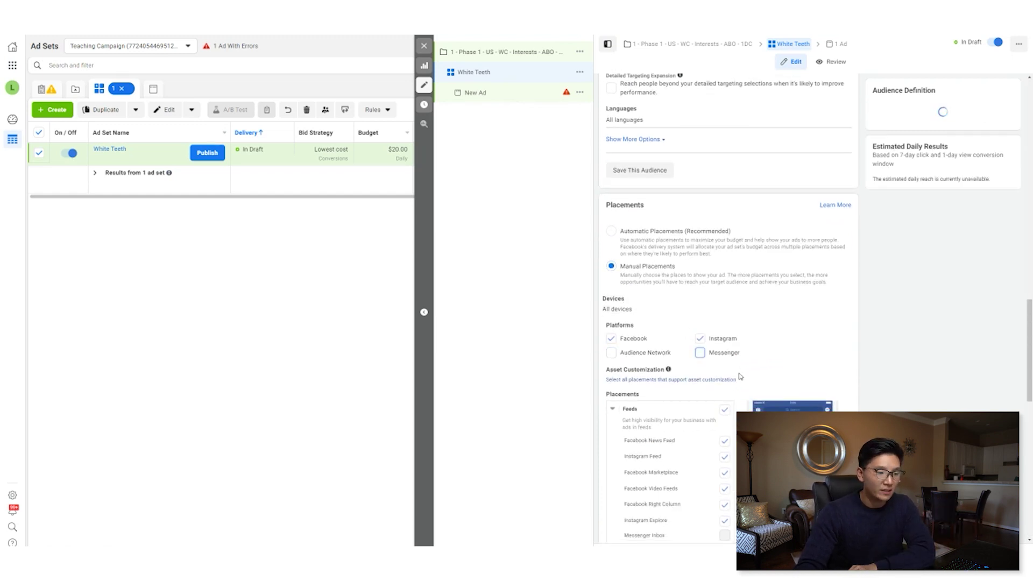
Remove the Facebook Marketplace, Facebook Video Feeds, Facebook Right Column, Instagram Explore and Facebook Groups Feed placements.
scroll(740, 377, "down", 2)
left_click(725, 355)
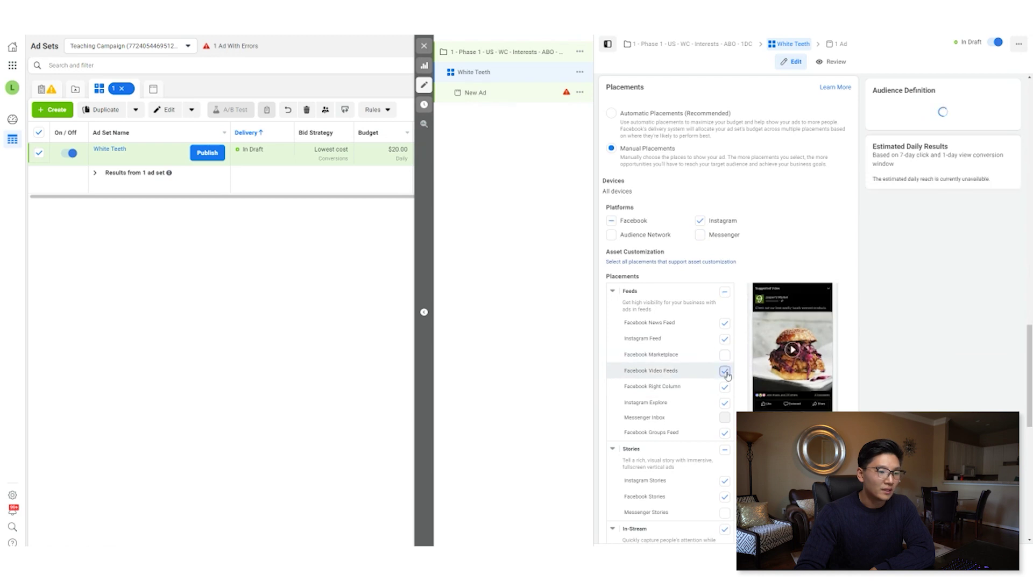
left_click(724, 371)
left_click(725, 387)
left_click(724, 402)
left_click(725, 439)
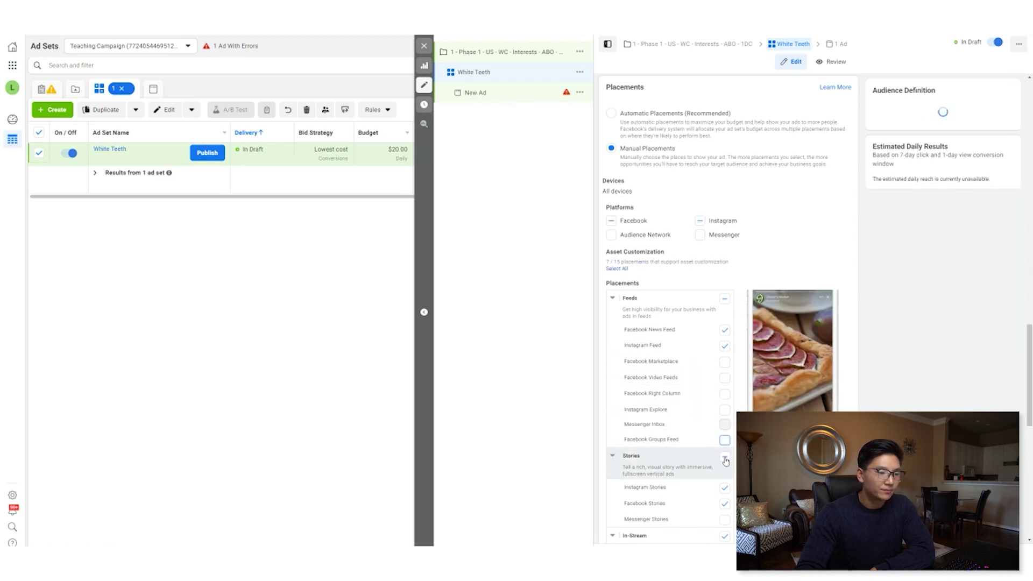
Remove the Stories, In-Stream, Search and In-Article placement groups from the ad set.
left_click(725, 460)
scroll(721, 403, "down", 4)
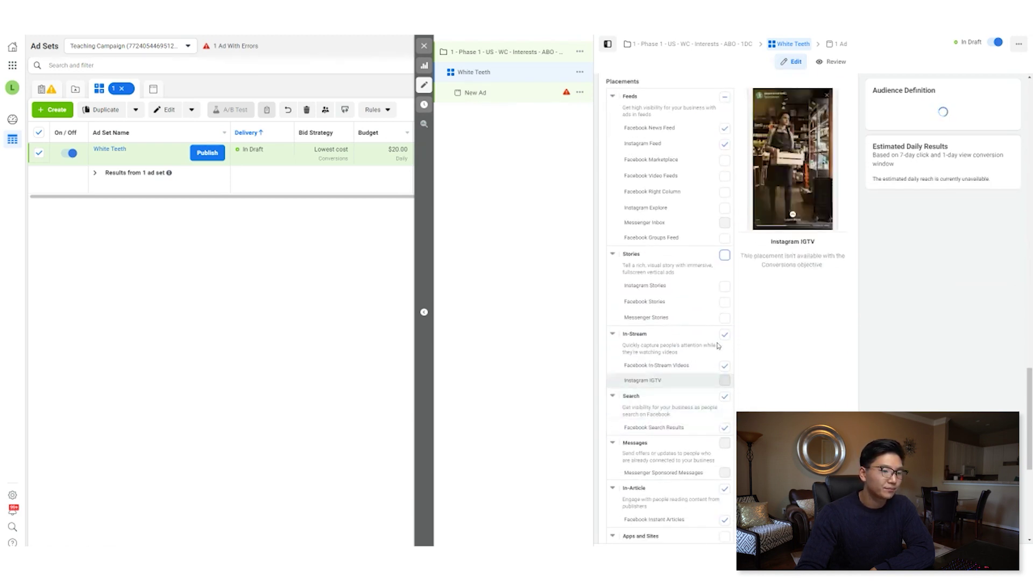
left_click(725, 334)
left_click(725, 397)
scroll(755, 397, "down", 1)
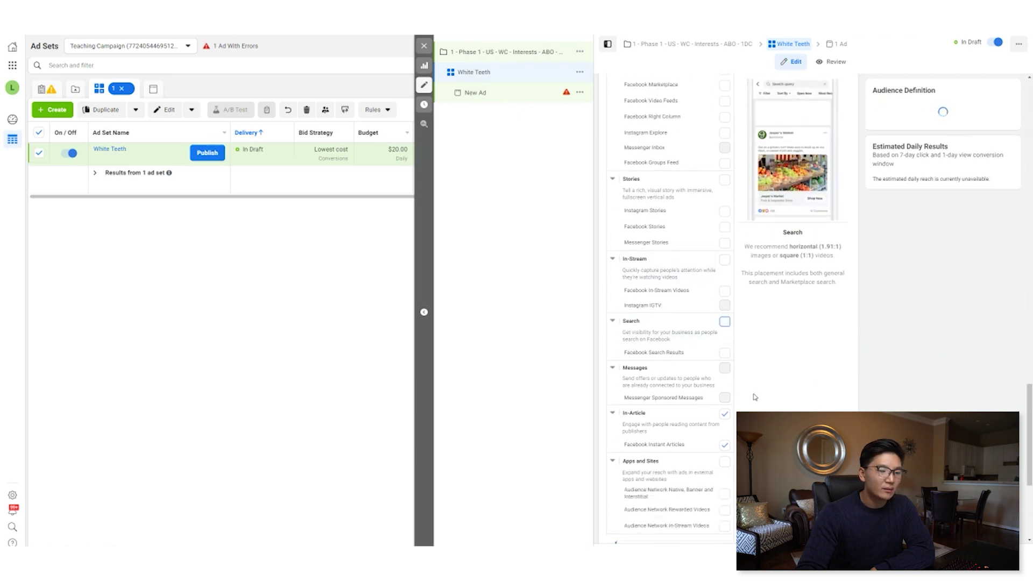
scroll(755, 397, "down", 1)
left_click(724, 327)
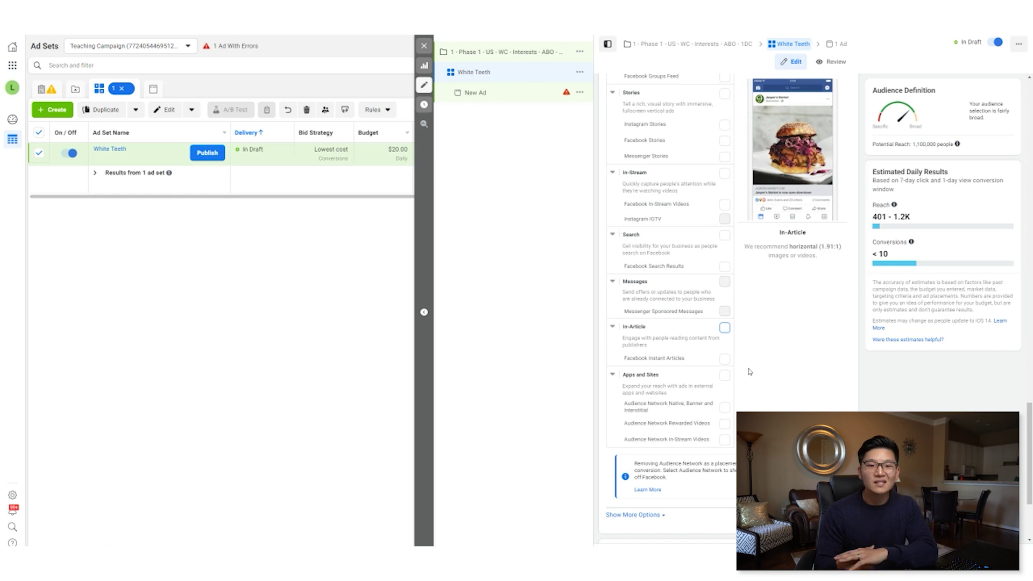
Show the extra placement and delivery options and change the ad set's attribution setting to 1-day click.
scroll(760, 358, "up", 5)
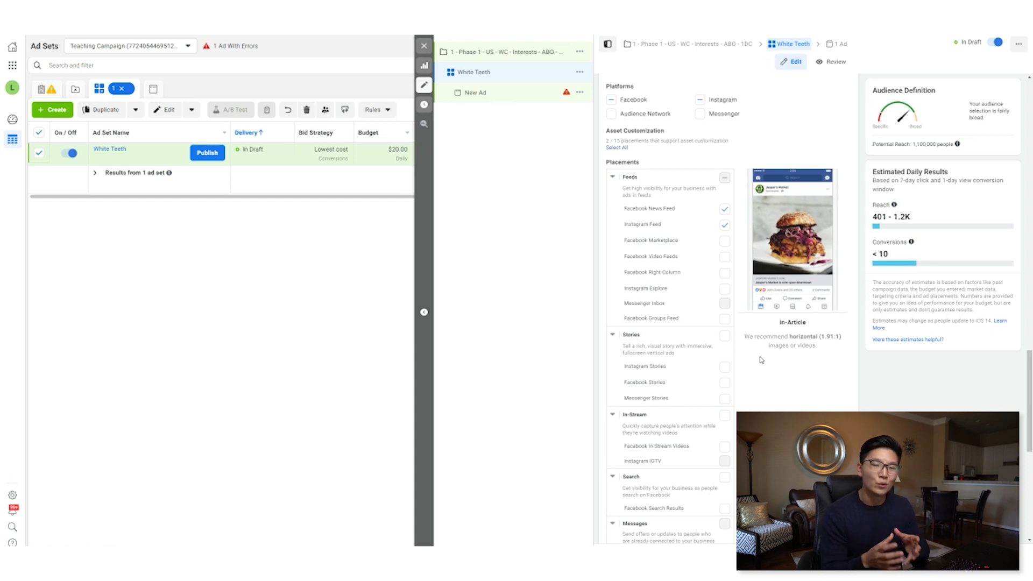
scroll(760, 359, "down", 7)
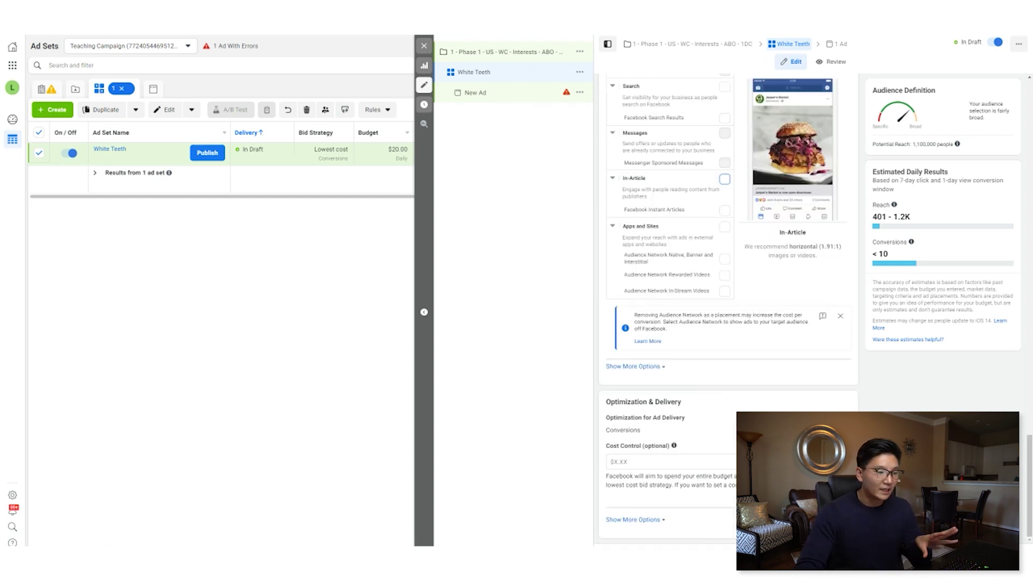
left_click(652, 365)
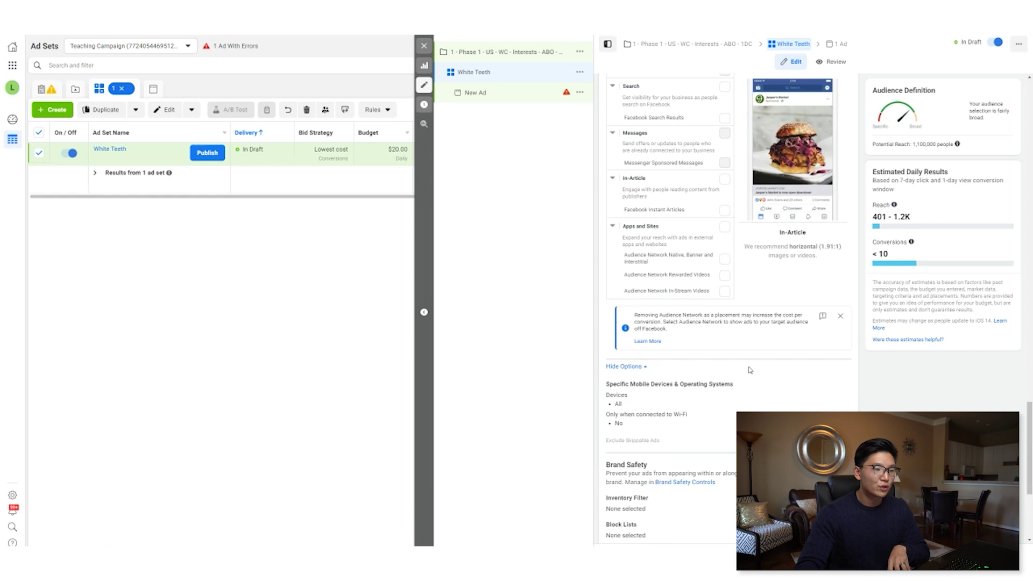
scroll(749, 371, "down", 2)
scroll(680, 419, "down", 2)
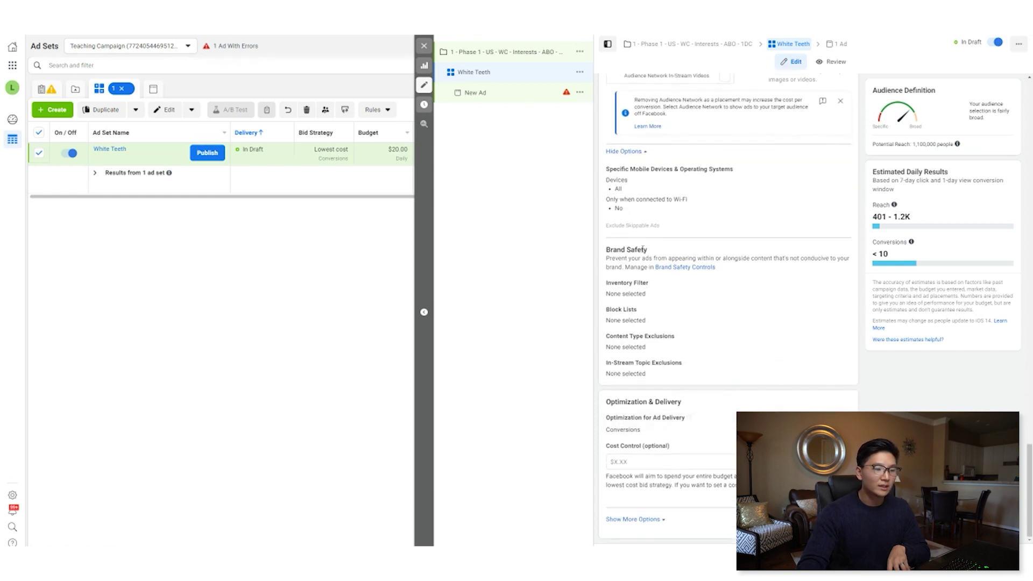
left_click(637, 519)
scroll(645, 484, "down", 1)
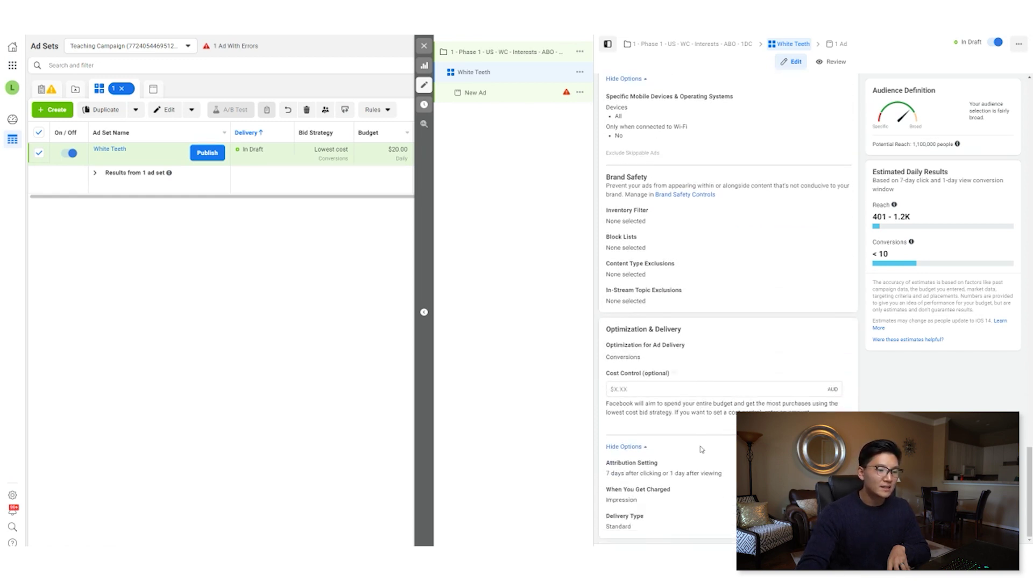
left_click(637, 473)
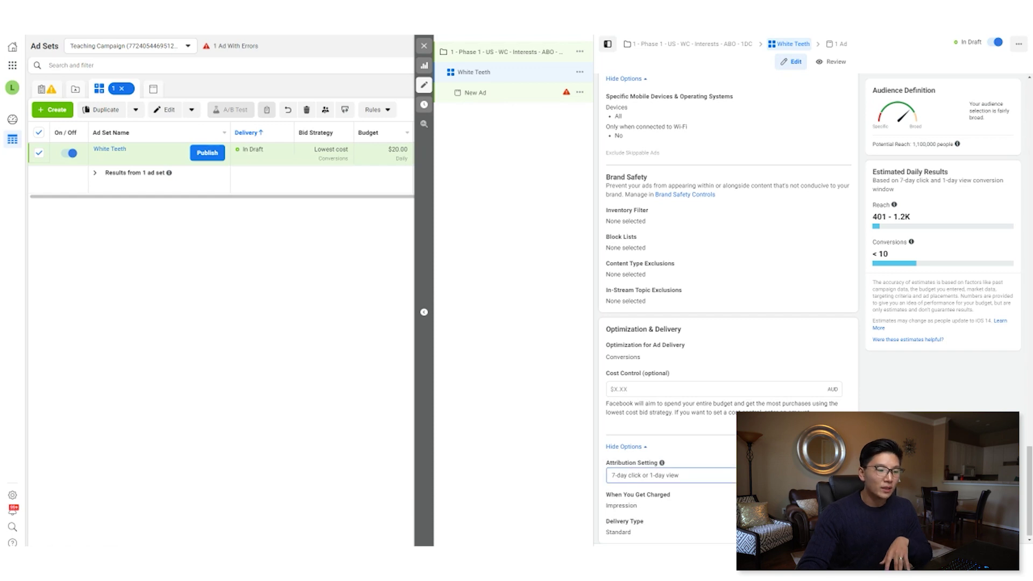
left_click(645, 475)
left_click(638, 393)
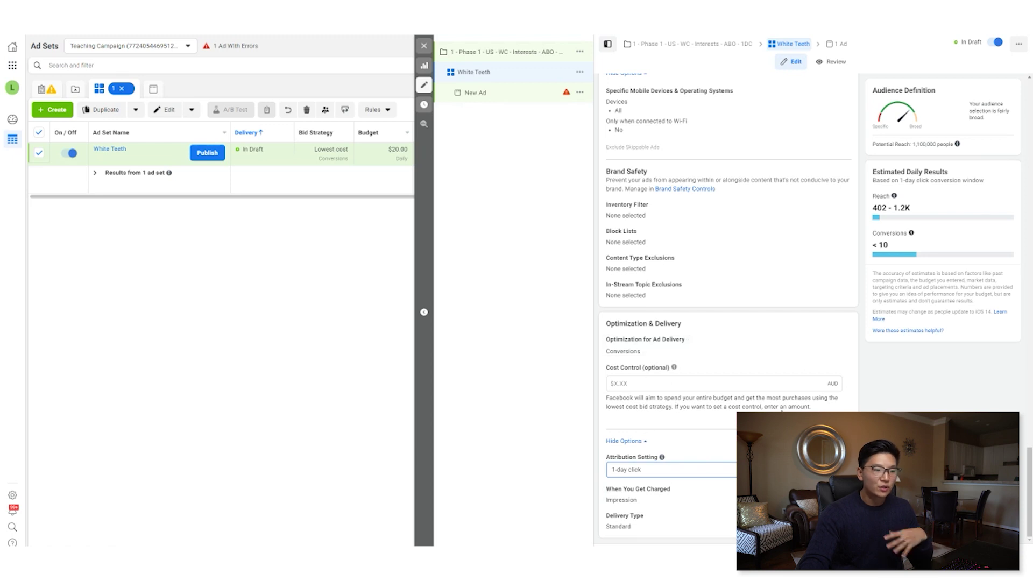
Open New Ad under the White Teeth ad set and set its ad setup to Use Existing Post.
scroll(800, 396, "up", 10)
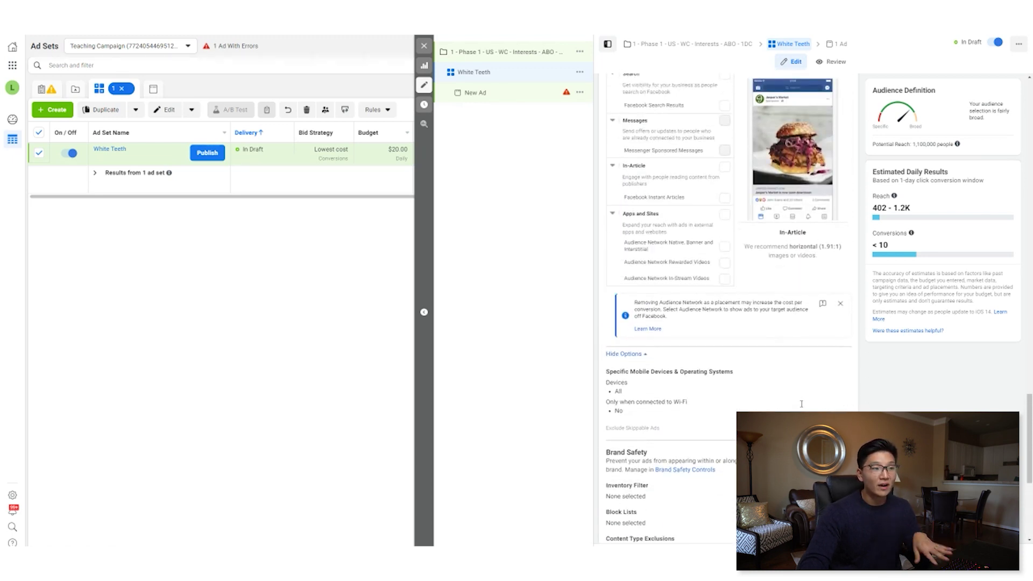
scroll(835, 78, "up", 10)
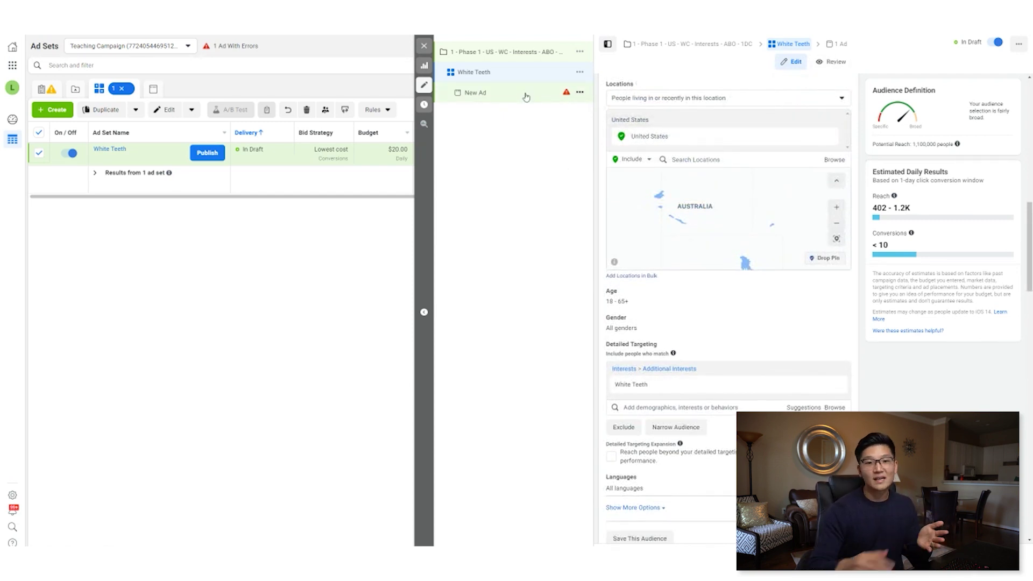
left_click(580, 92)
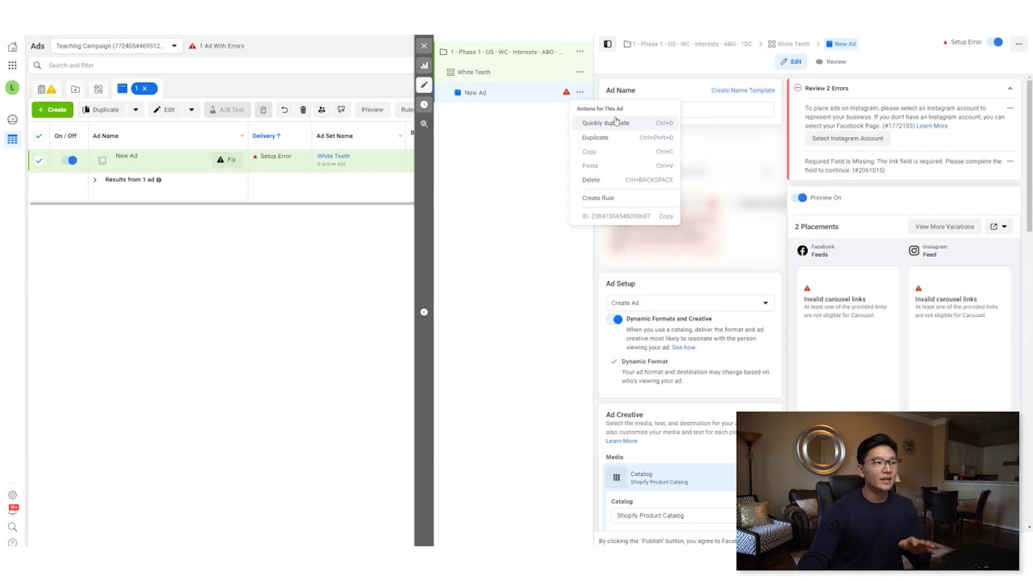
left_click(509, 102)
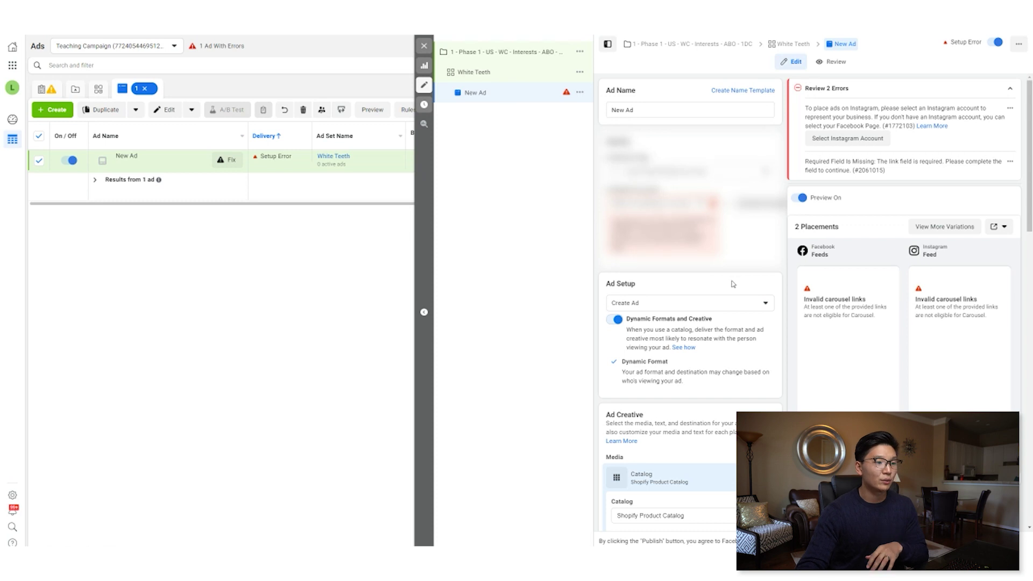
scroll(695, 275, "down", 1)
left_click(694, 263)
left_click(686, 296)
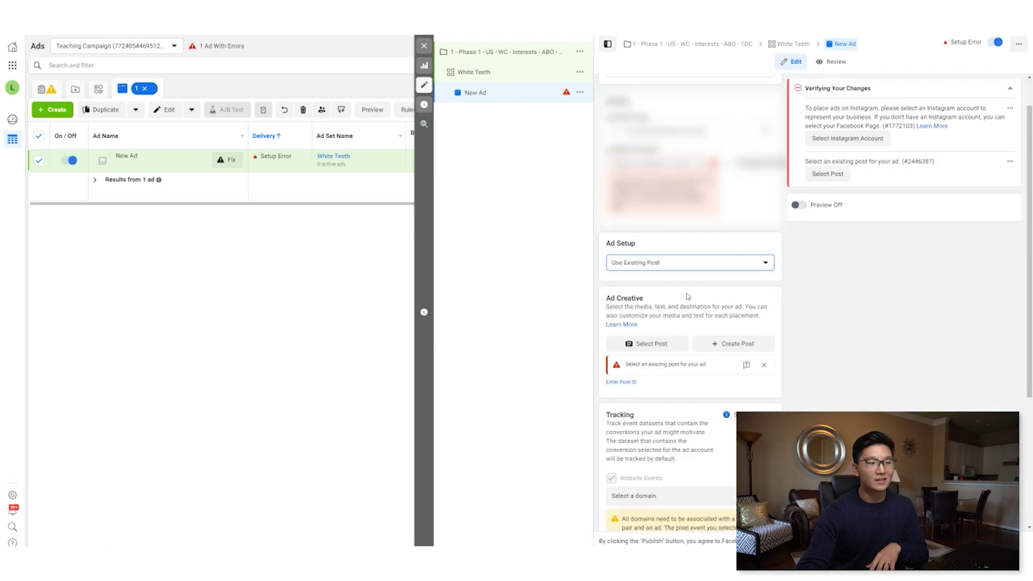
scroll(695, 296, "down", 1)
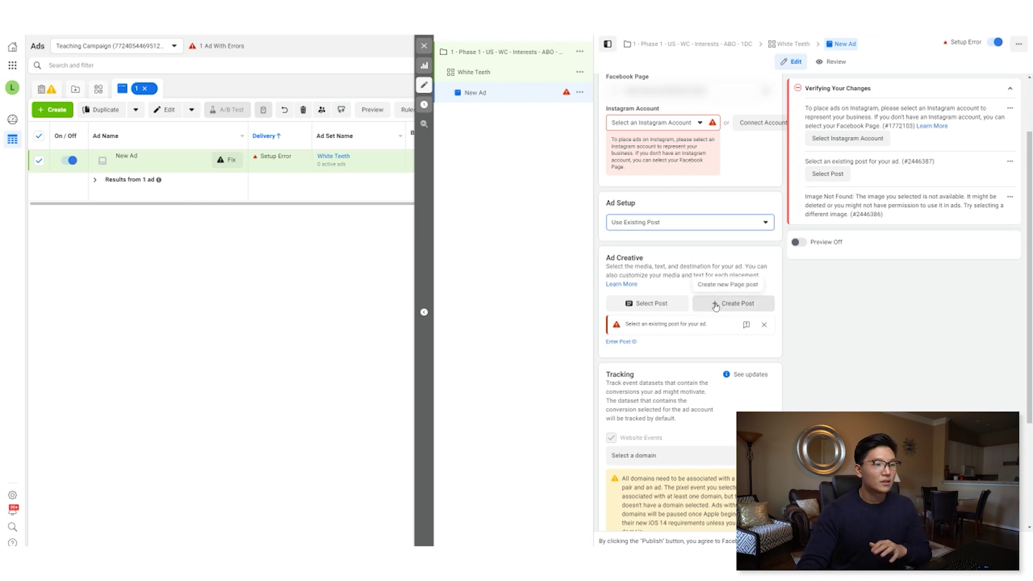
Quickly duplicate the ad in the White Teeth ad set to make two copies.
scroll(699, 301, "up", 1)
left_click(580, 93)
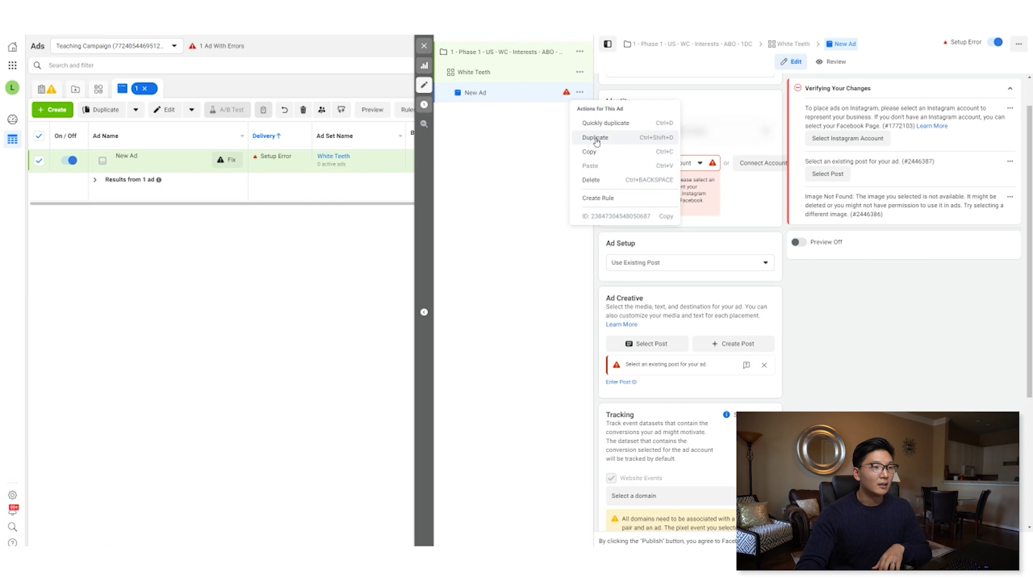
left_click(600, 123)
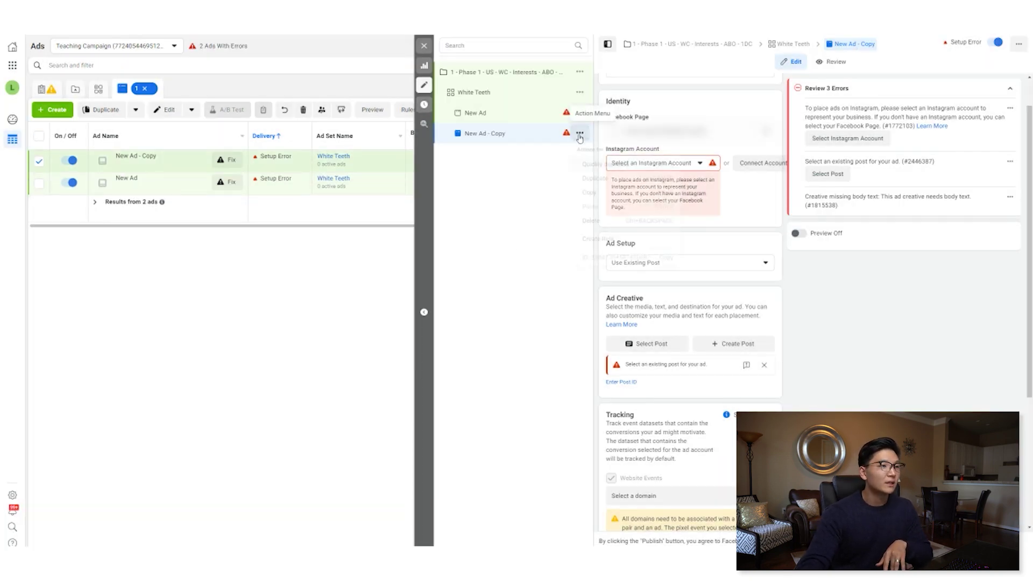
left_click(580, 133)
left_click(619, 227)
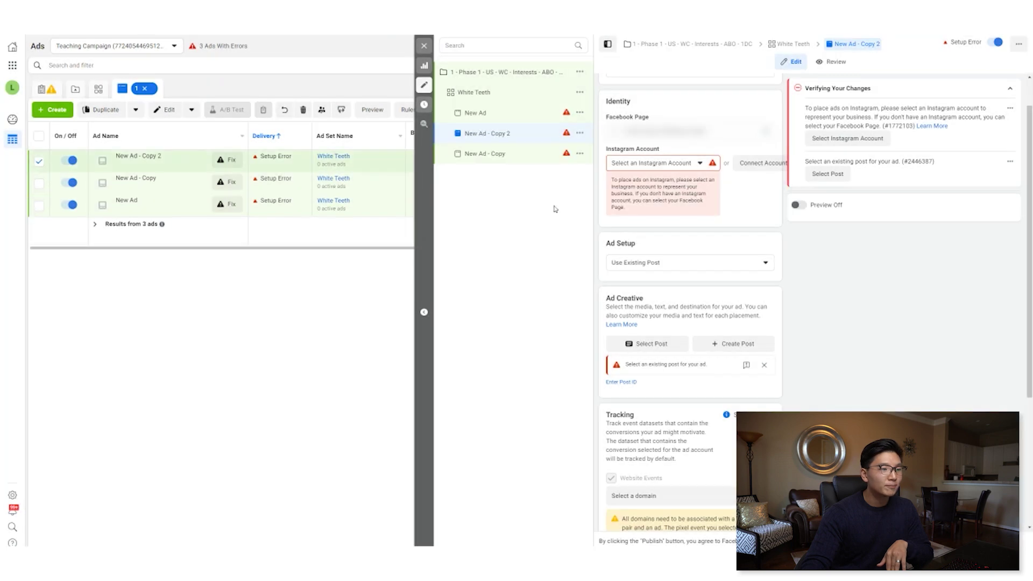
Publish the White Teeth ad set and collapse the editing pane.
left_click(517, 92)
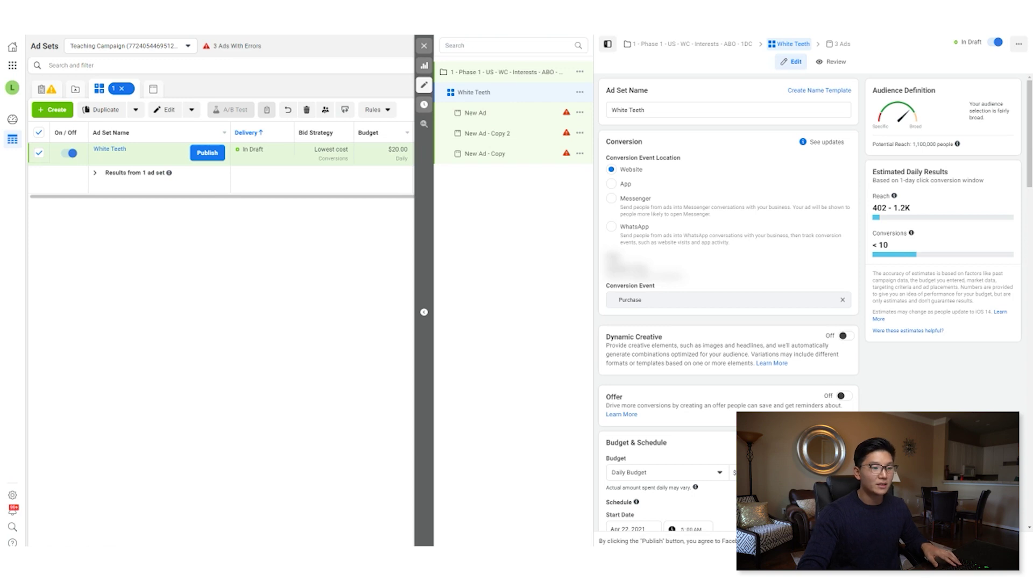
left_click(207, 152)
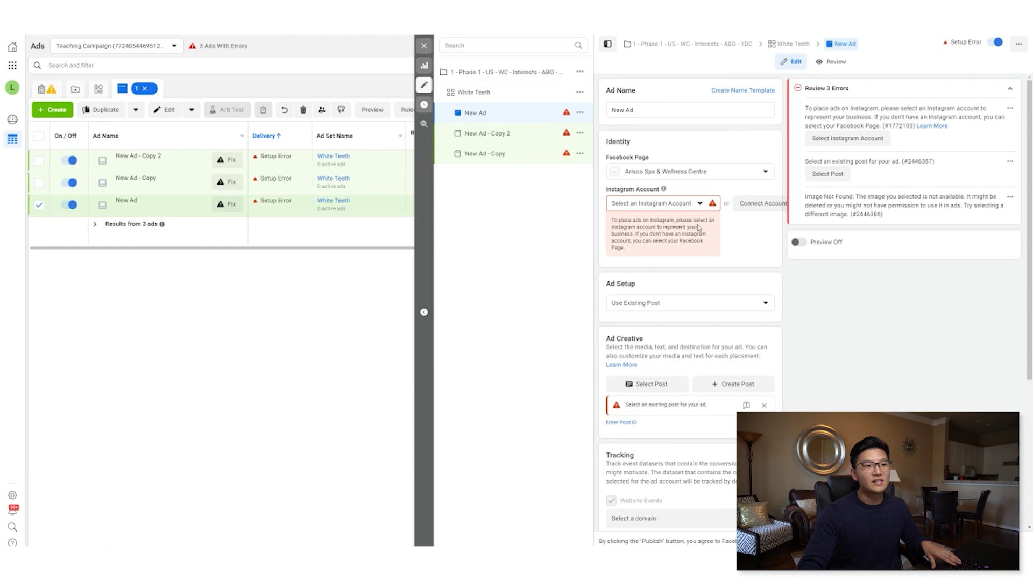
left_click(424, 312)
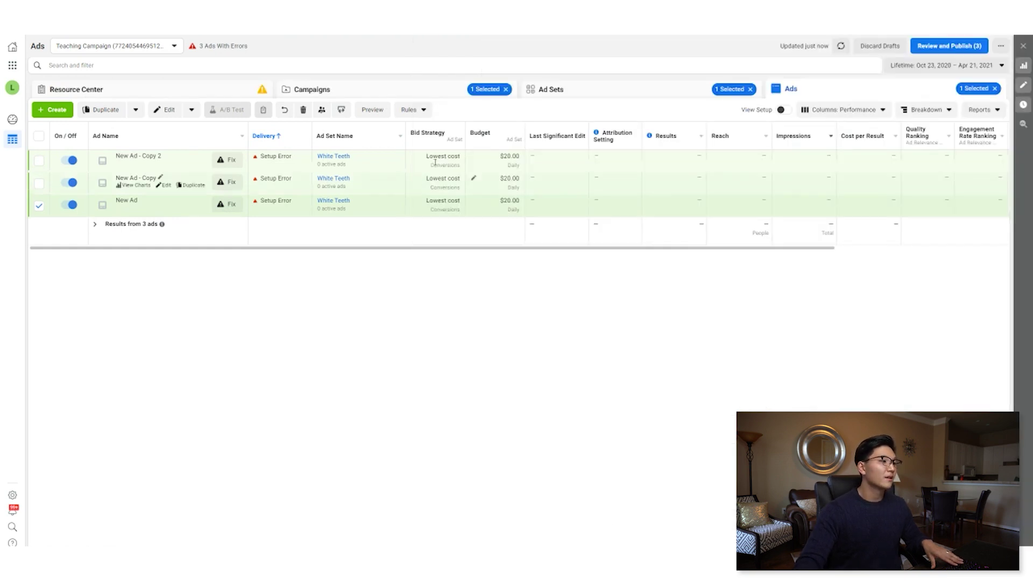
Turn off the White Teeth ad set and return to the campaigns list.
left_click(567, 92)
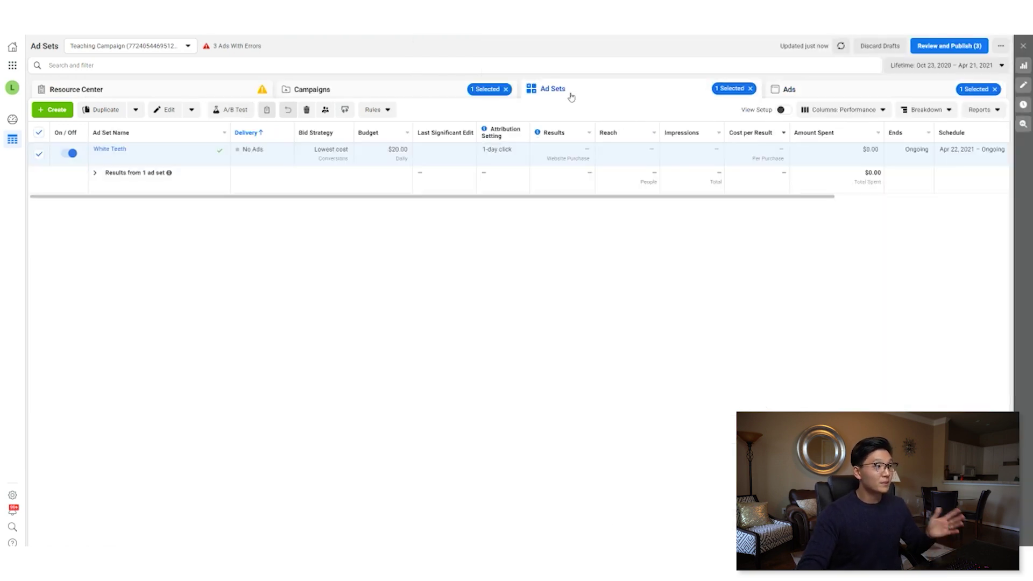
left_click(69, 154)
left_click(360, 94)
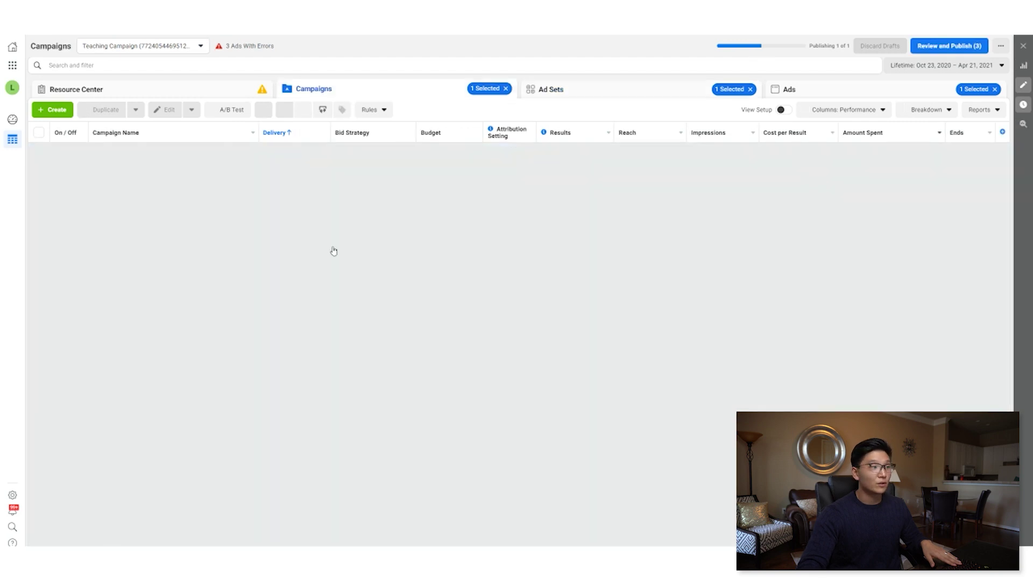
Turn off the Phase 1 US interests campaign and duplicate its White Teeth ad set.
left_click(73, 153)
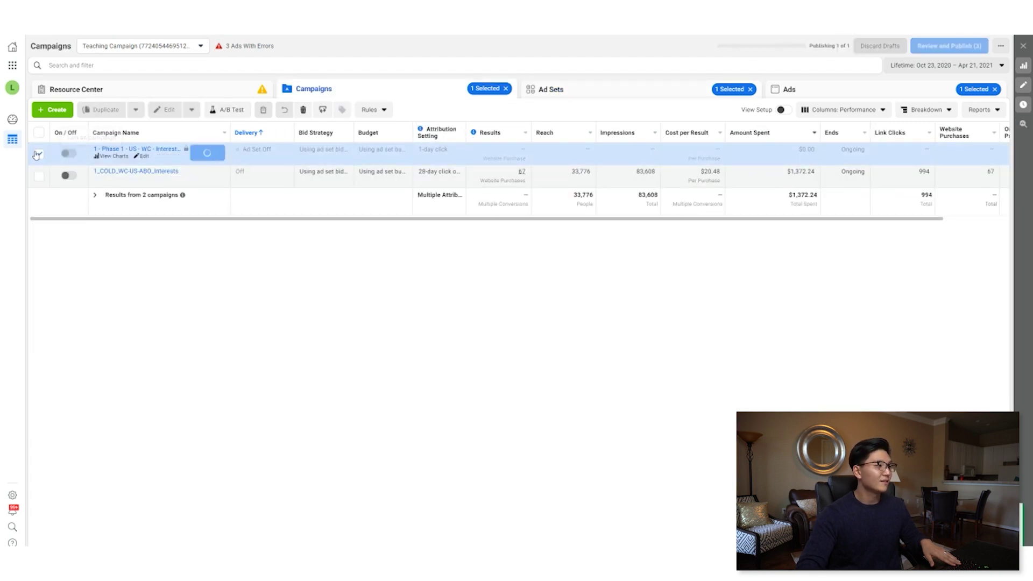
left_click(578, 97)
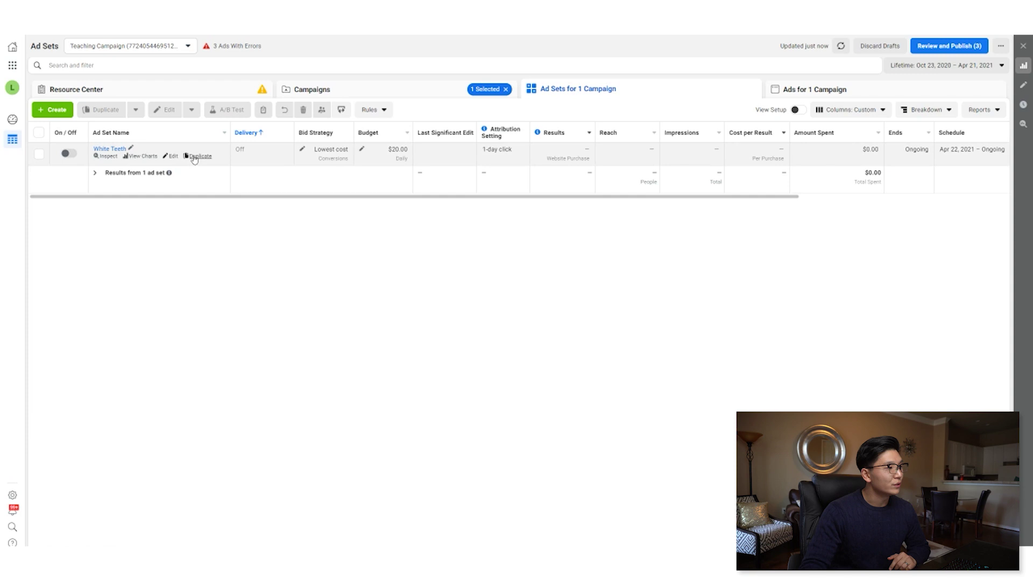
left_click(194, 160)
key("Return")
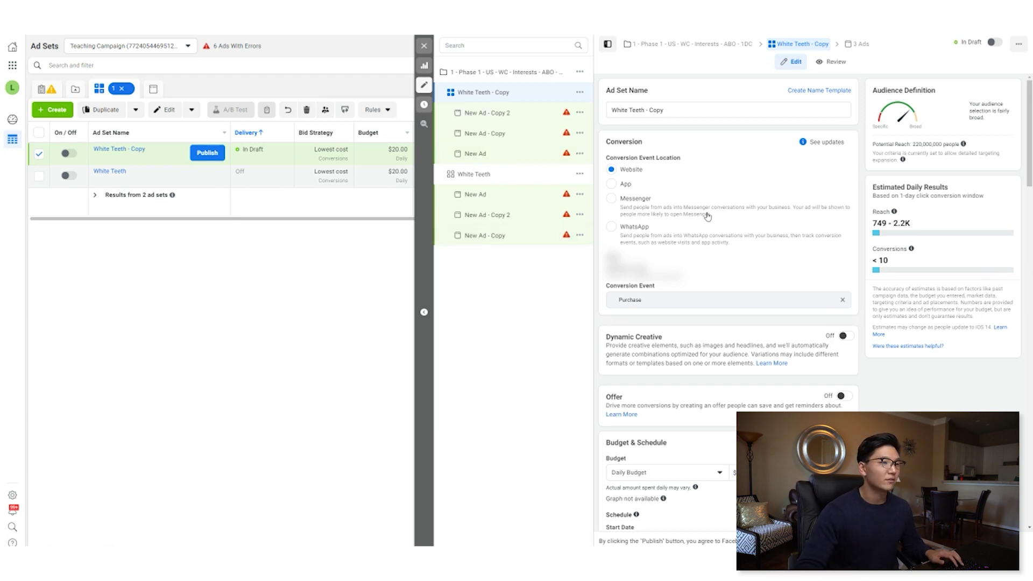
Clear the duplicated ad set's name and replace its White Teeth interest with Tooth brushing in detailed targeting.
triple_click(690, 108)
key("BackSpace")
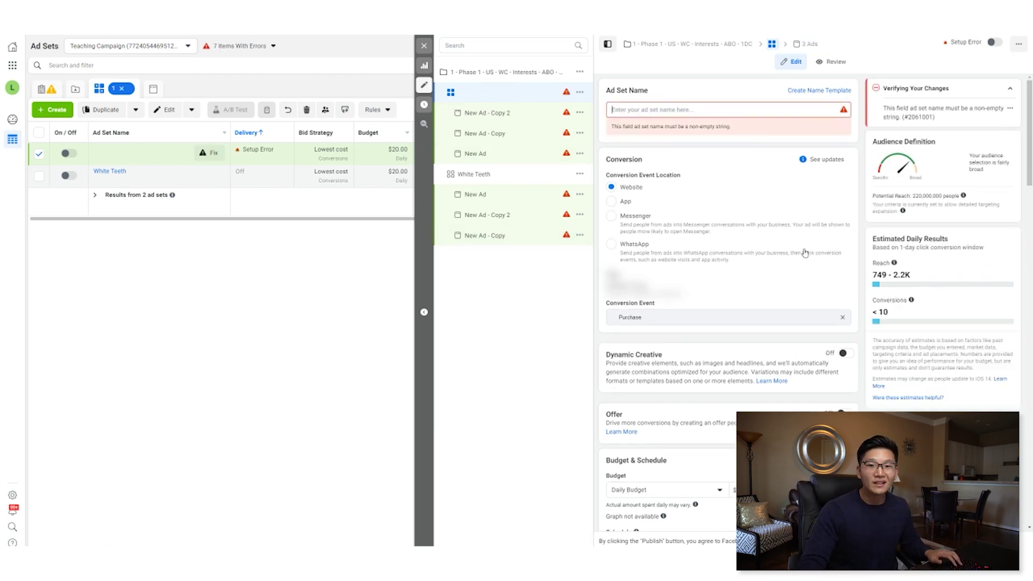
scroll(804, 253, "down", 8)
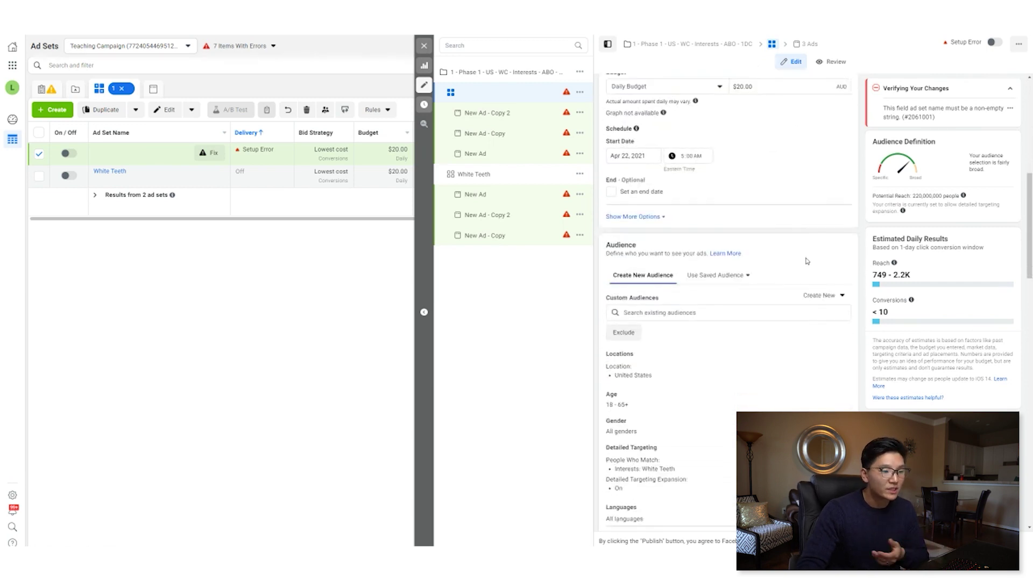
scroll(807, 261, "down", 3)
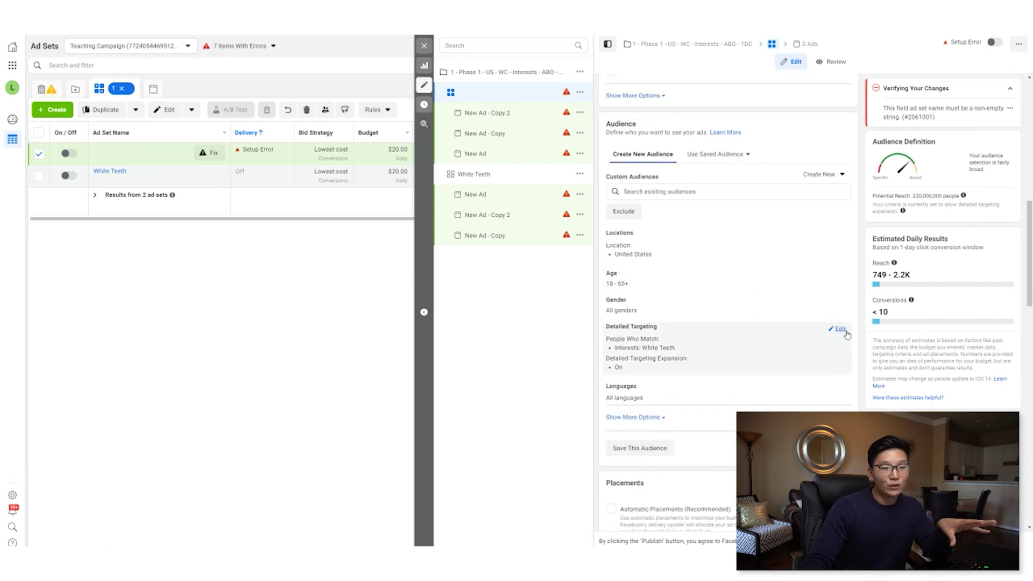
left_click(840, 329)
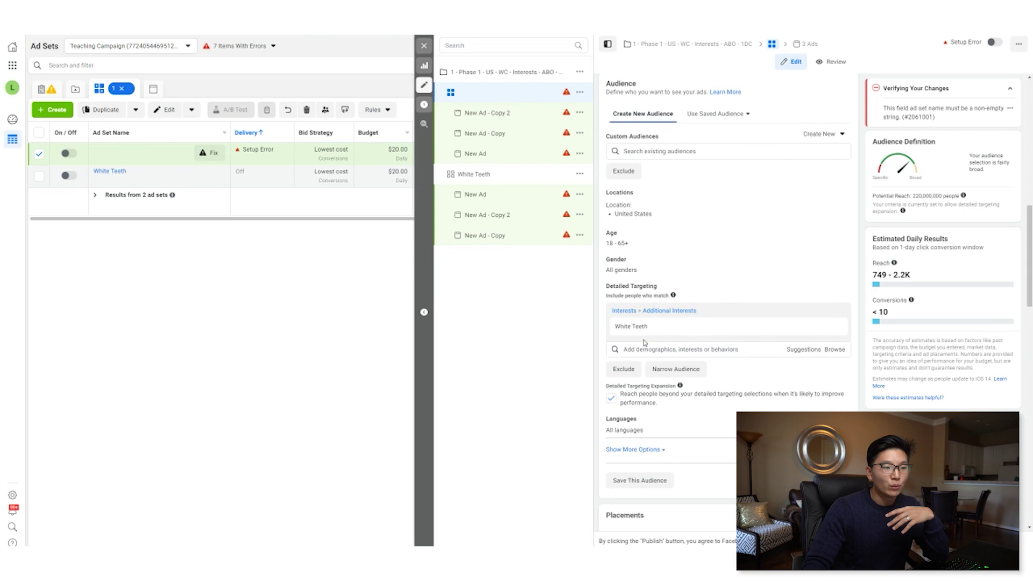
left_click(799, 352)
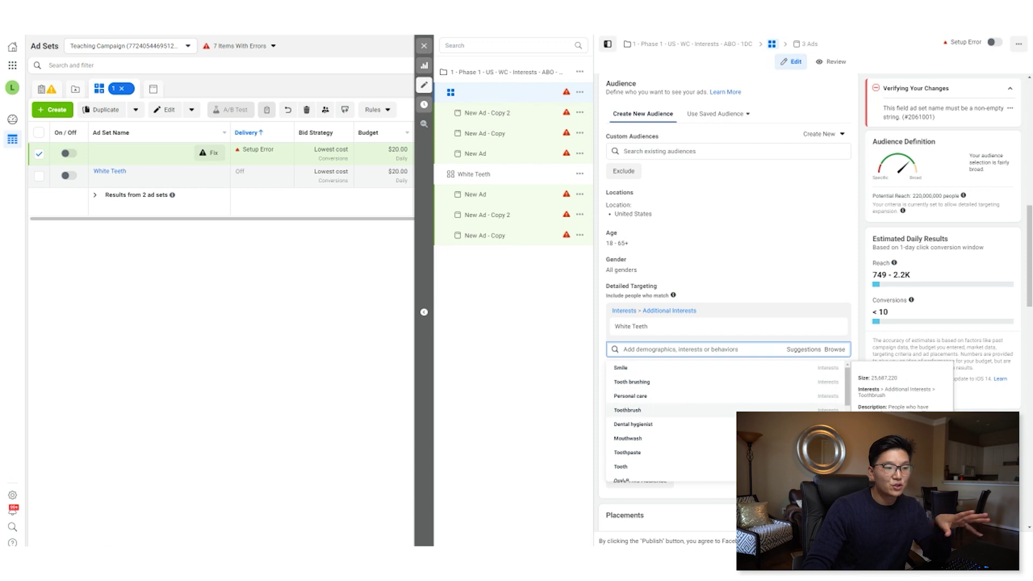
left_click(747, 385)
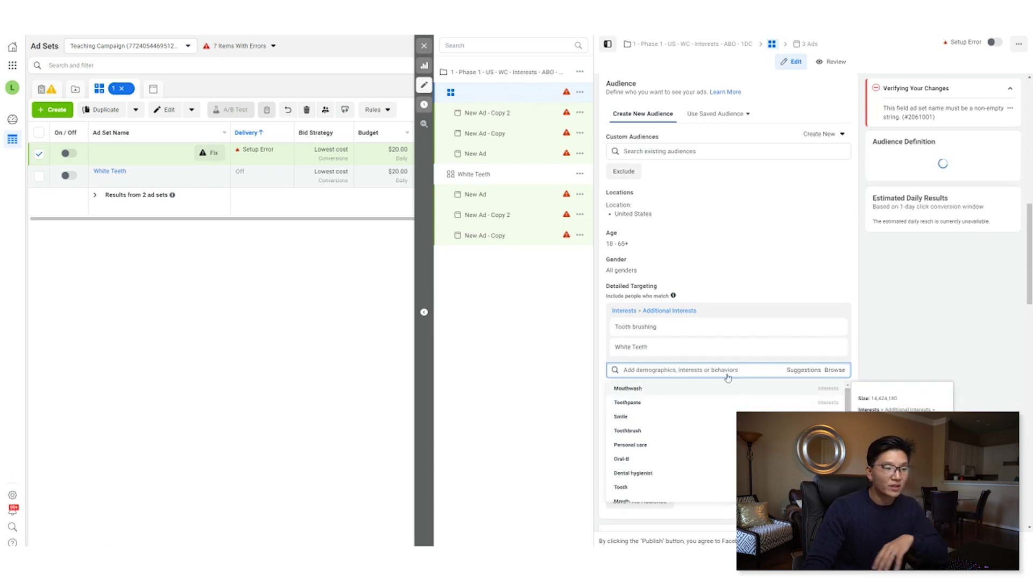
left_click(835, 349)
Copy the Tooth brushing interest name and disable detailed targeting expansion for the duplicated ad set.
triple_click(647, 328)
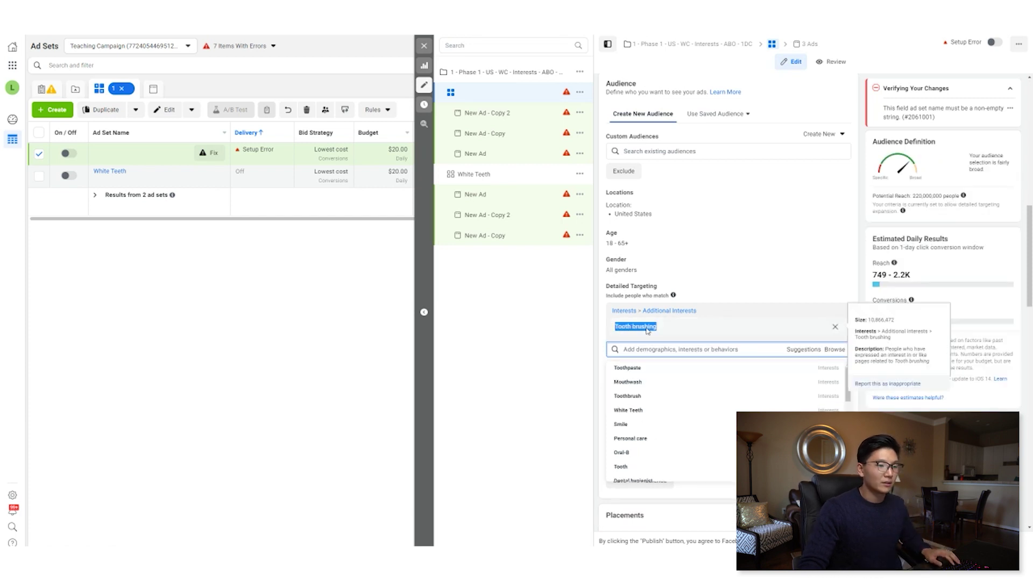
left_click(835, 340)
left_click(614, 404)
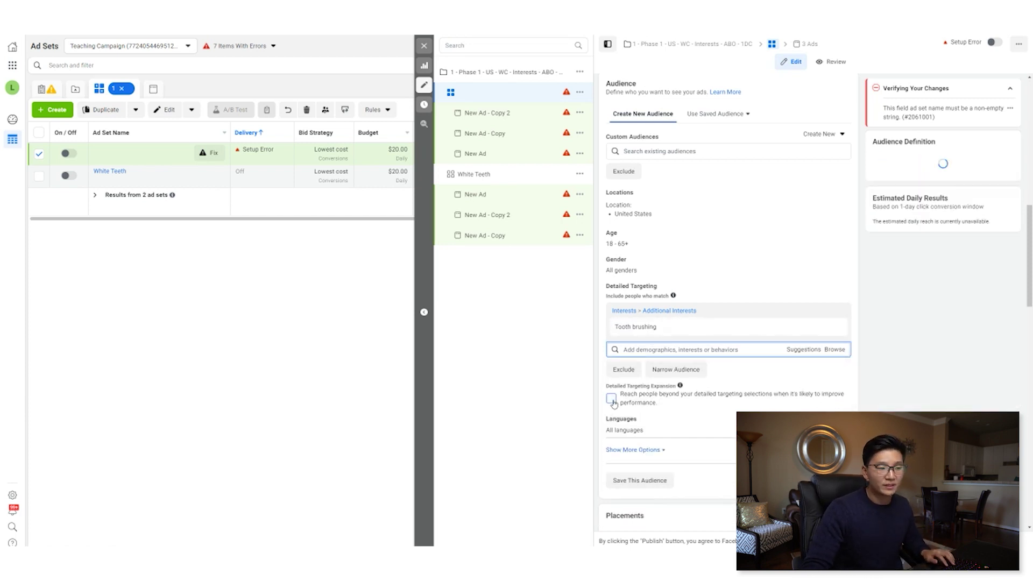
Check the duplicated ad set's placements, name the ad set "Tooth brushing" and publish it.
scroll(657, 400, "down", 15)
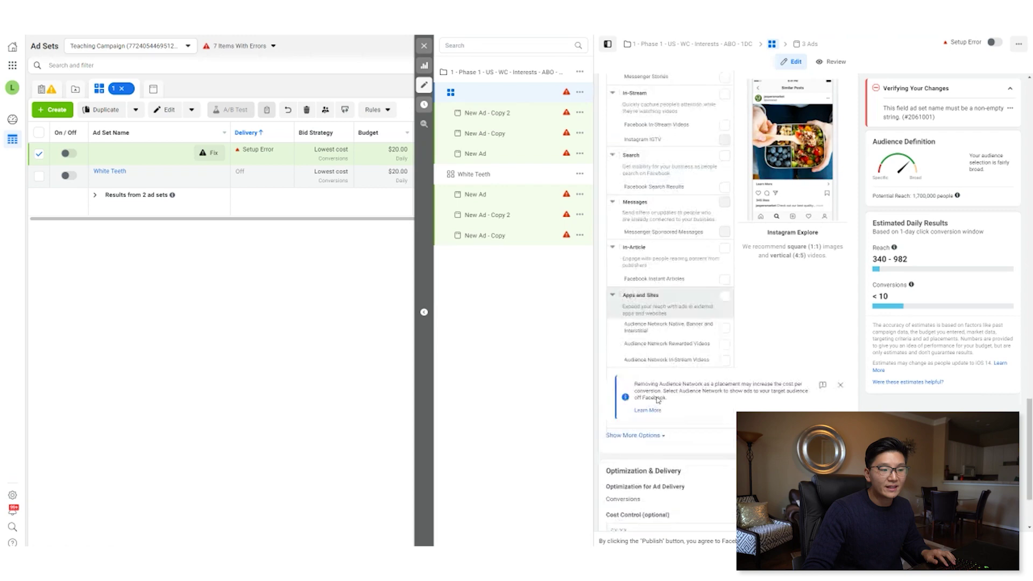
scroll(713, 472, "up", 5)
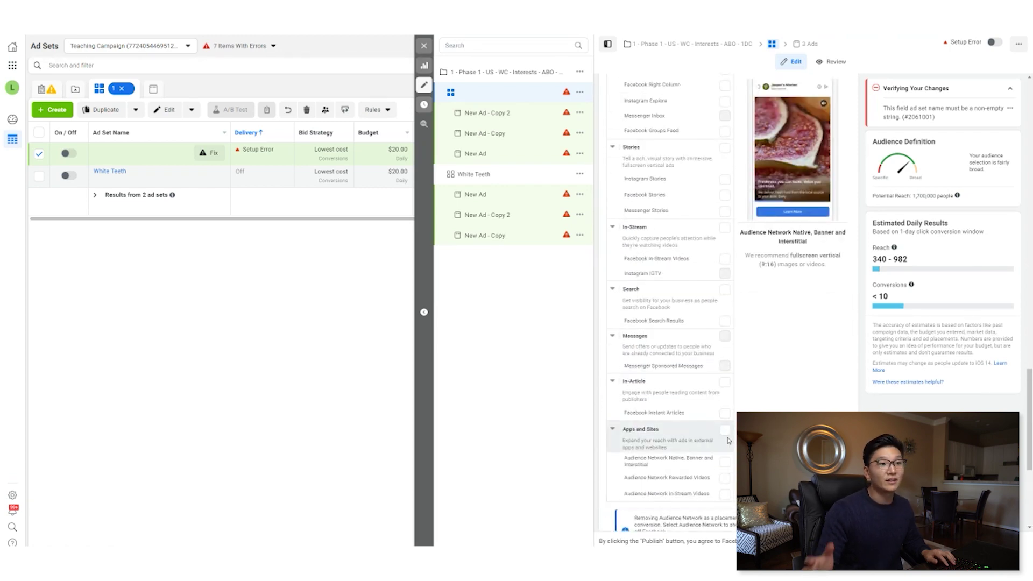
scroll(727, 440, "up", 20)
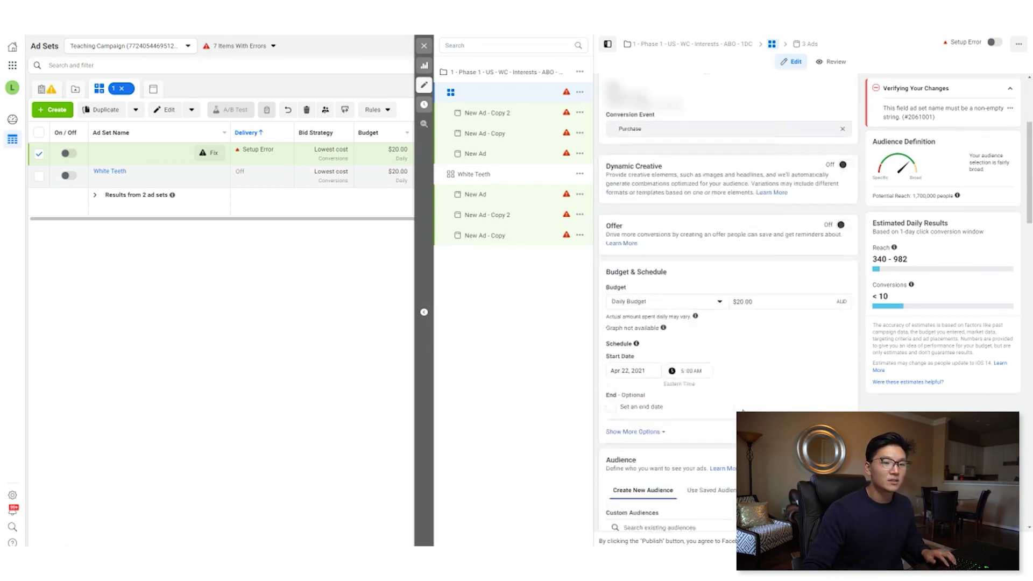
left_click(694, 110)
type("Tooth brushing")
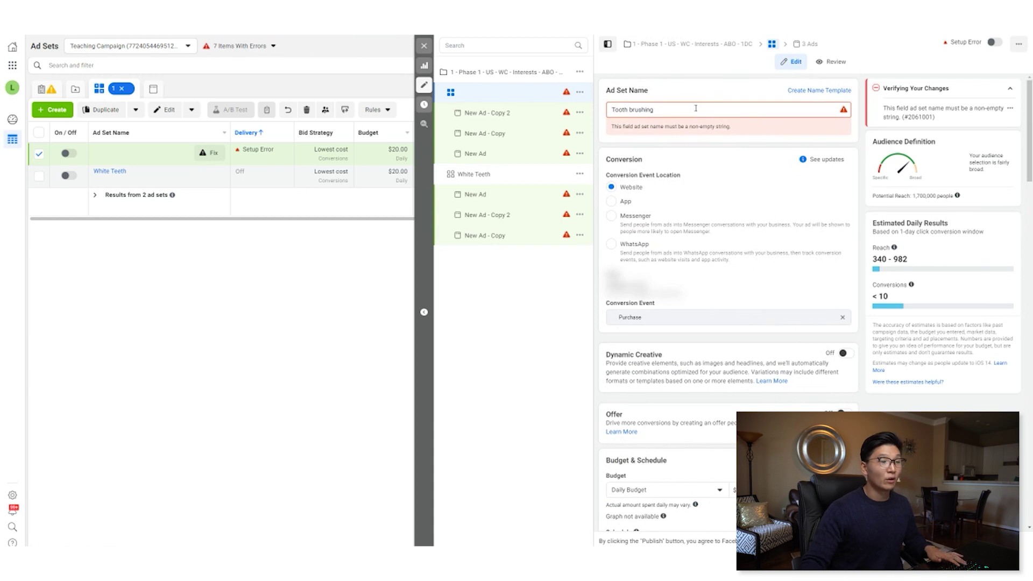
left_click(207, 152)
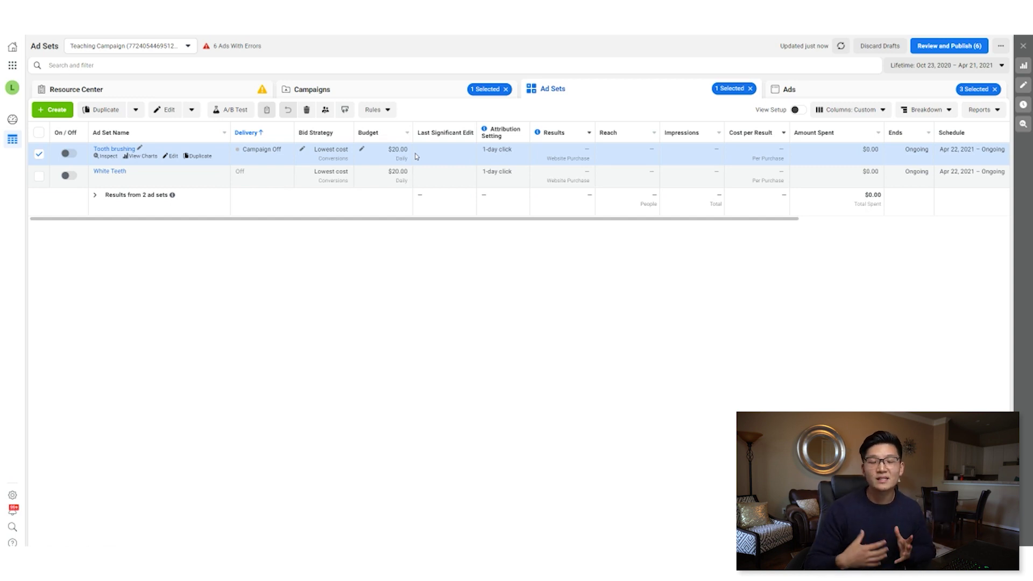
Return to the campaigns list and open the Audiences manager for the ad account.
left_click(425, 93)
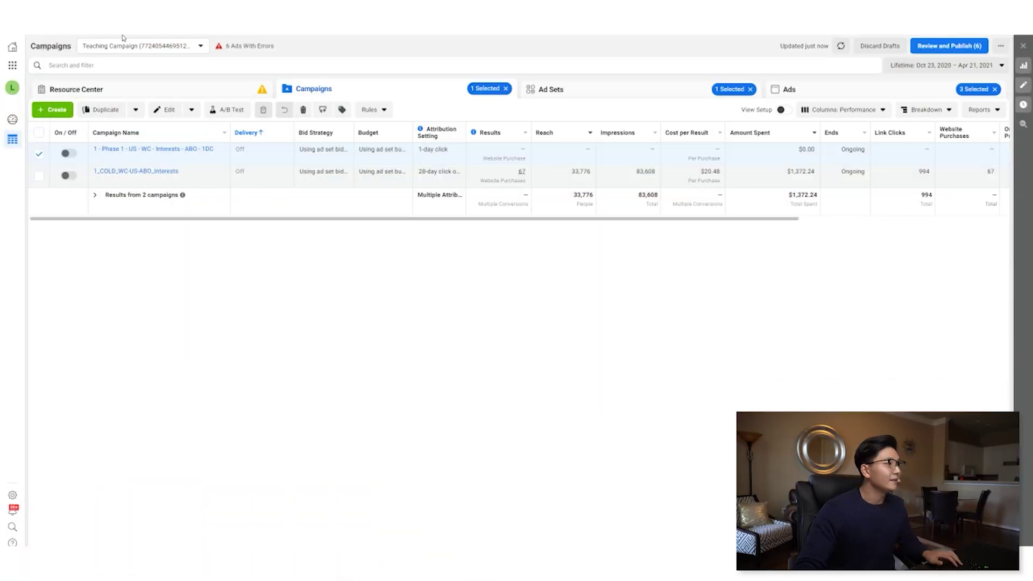
left_click(12, 65)
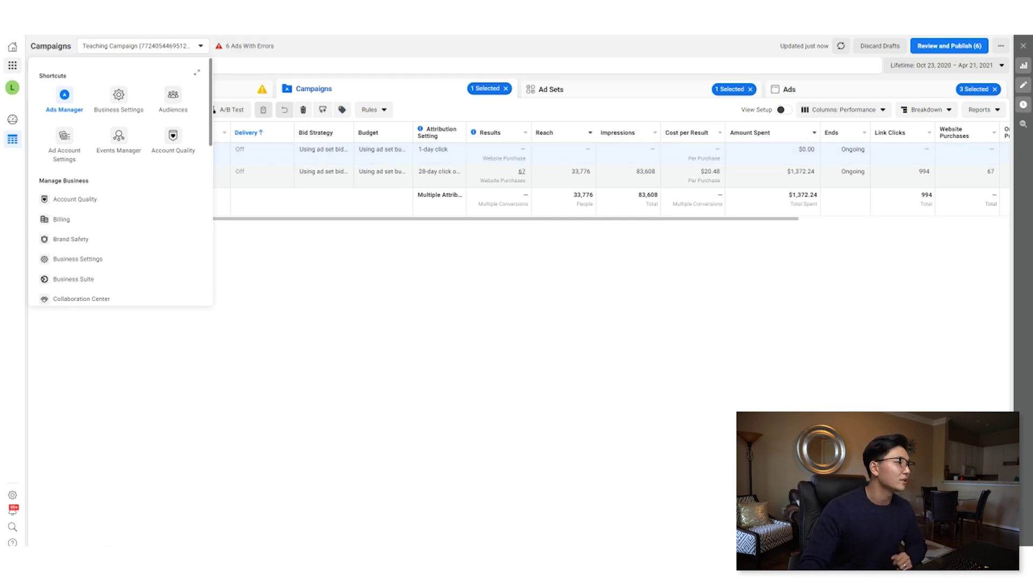
left_click(173, 97)
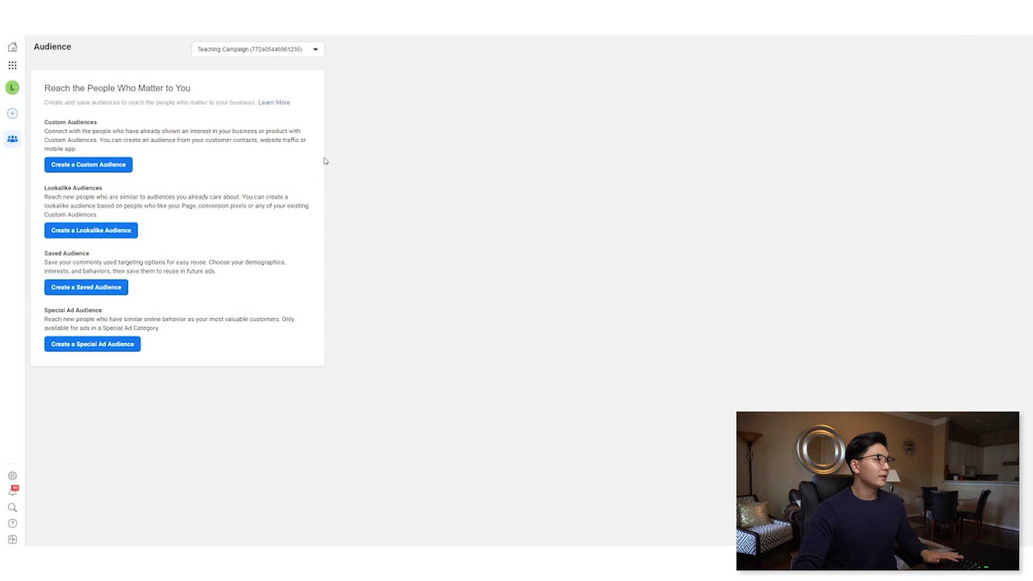
Create a Facebook Page custom audience of everyone who engaged with the page, named "FB - Engaged with 365 Days".
left_click(127, 168)
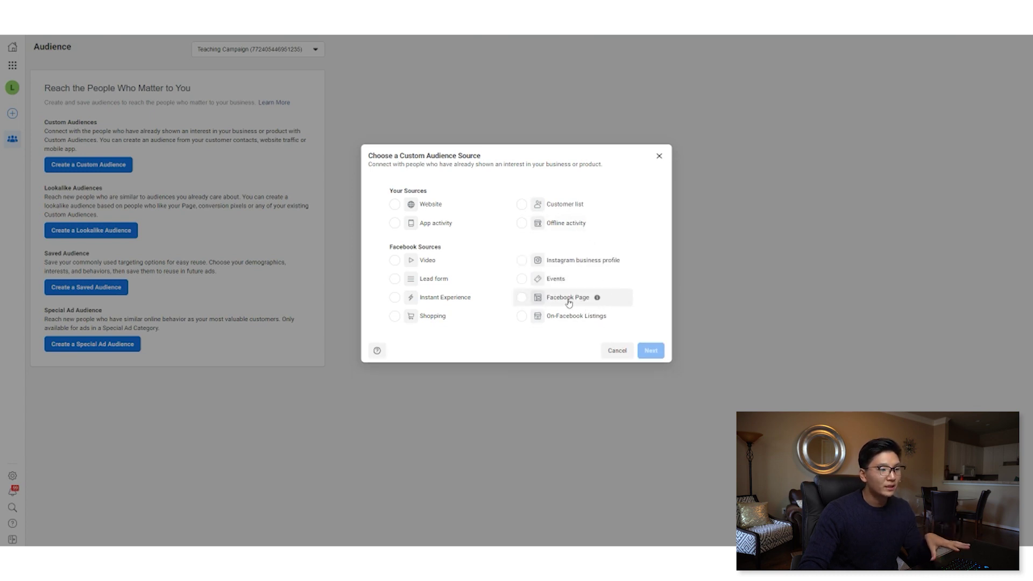
left_click(586, 301)
left_click(650, 343)
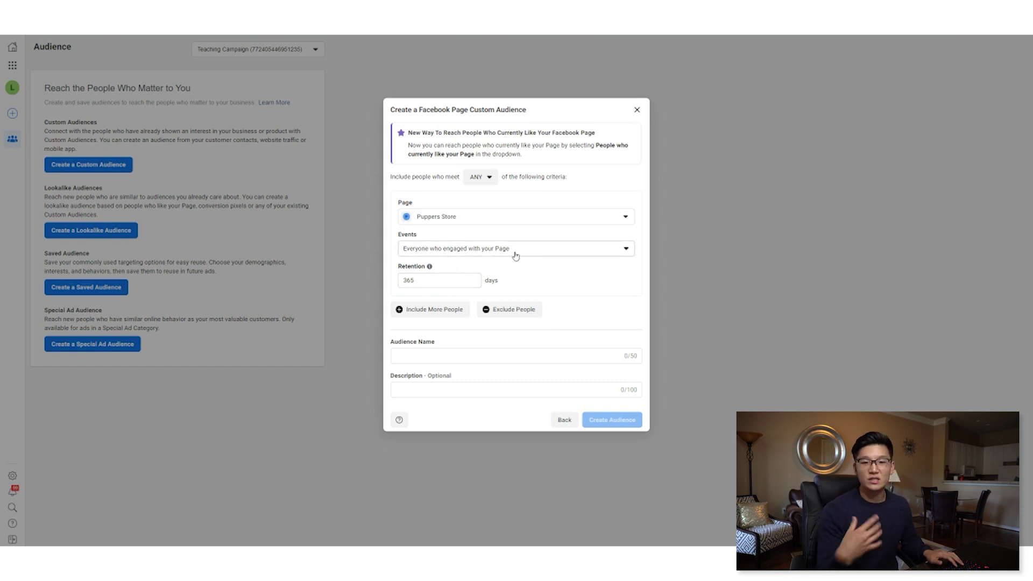
left_click(499, 354)
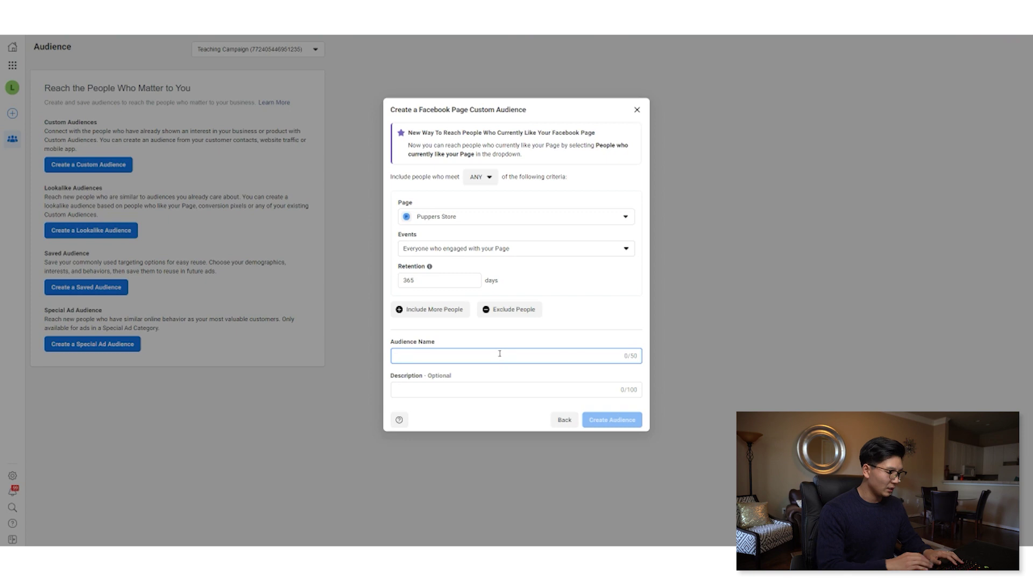
type("FB - Engaged with")
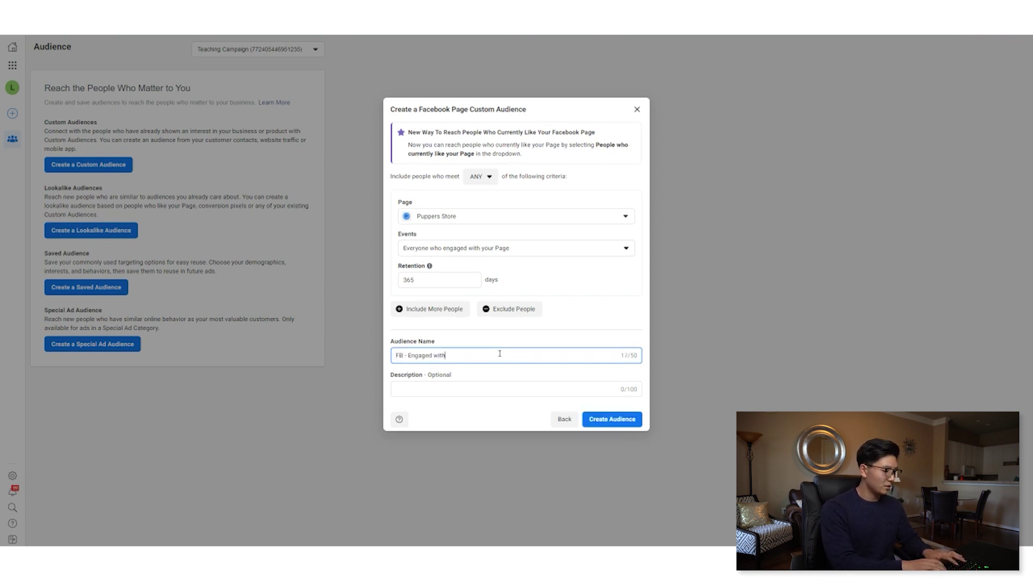
type(" 365 Days")
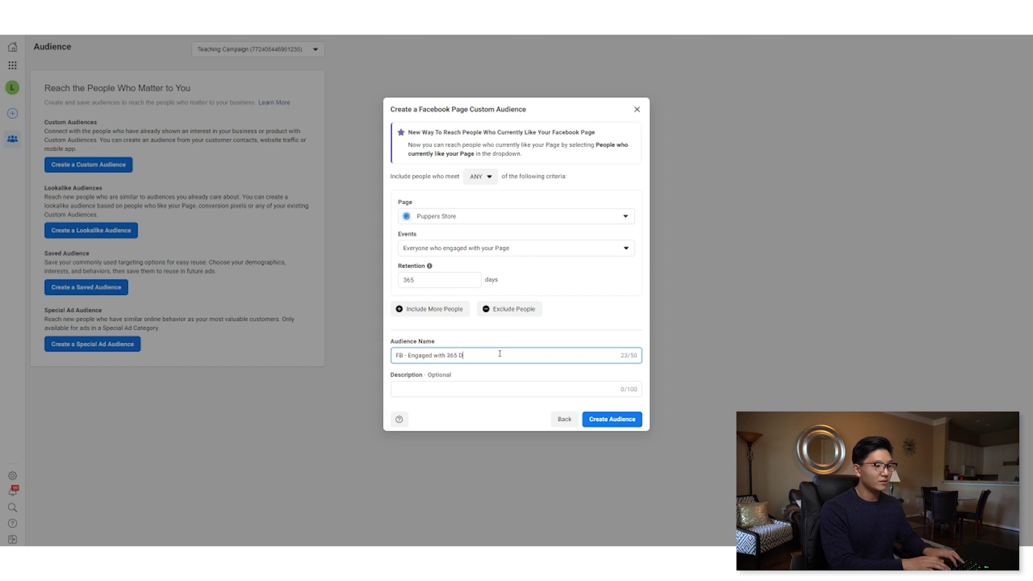
left_click(613, 423)
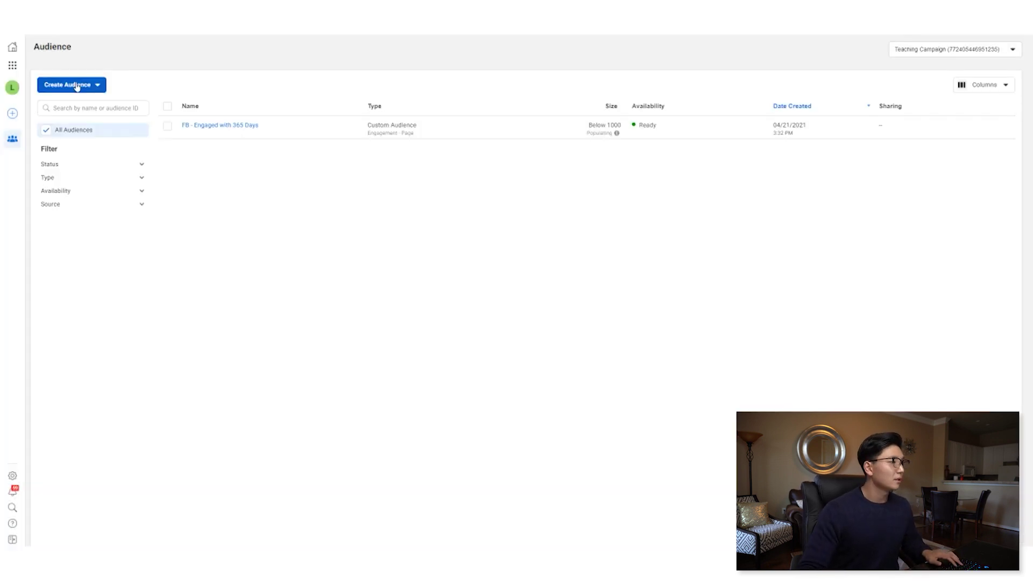
Create an Instagram business profile custom audience of everyone who engaged with the business, named "IG - Engaged With 365 Days".
left_click(79, 86)
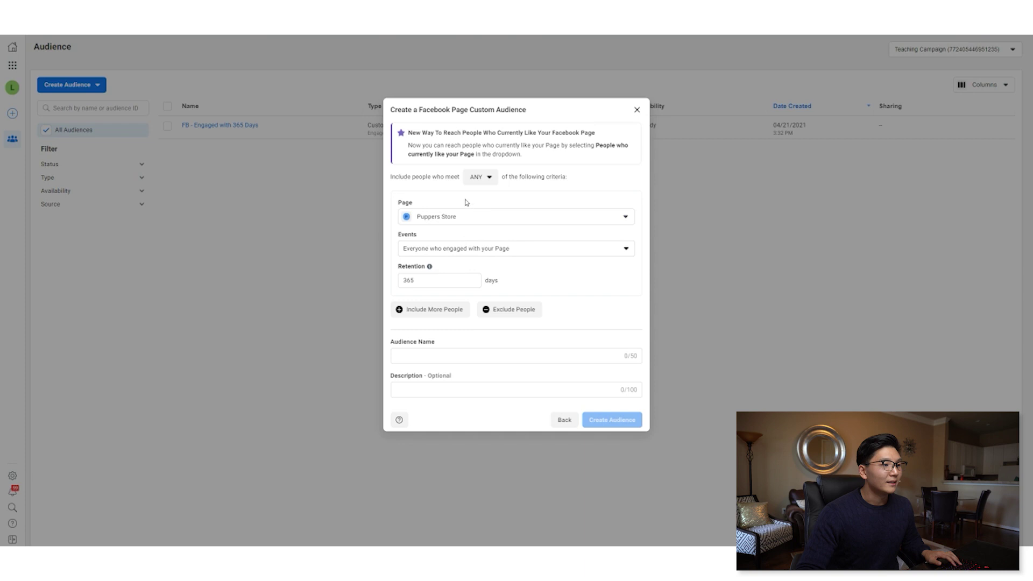
left_click(569, 418)
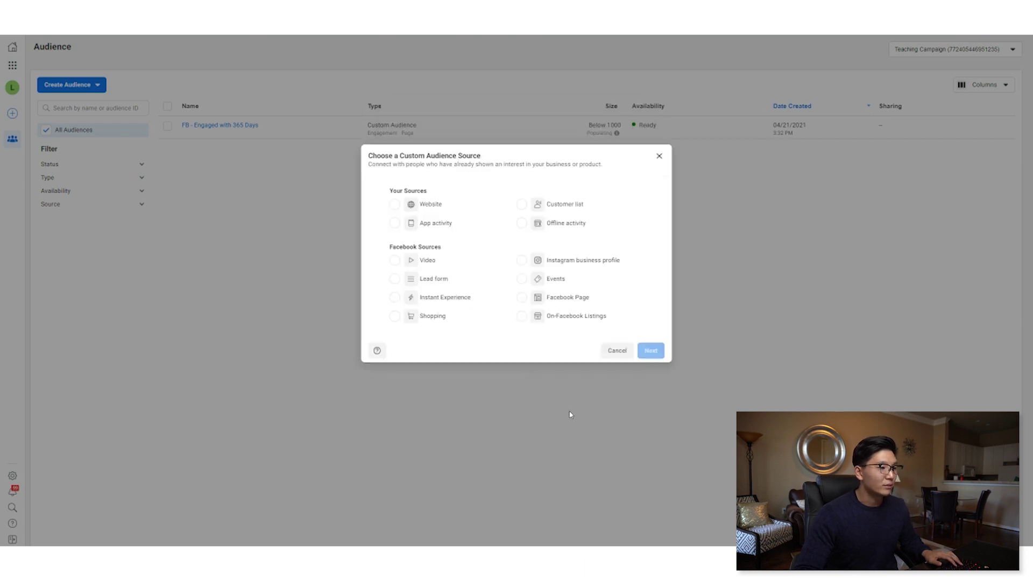
left_click(581, 267)
left_click(650, 352)
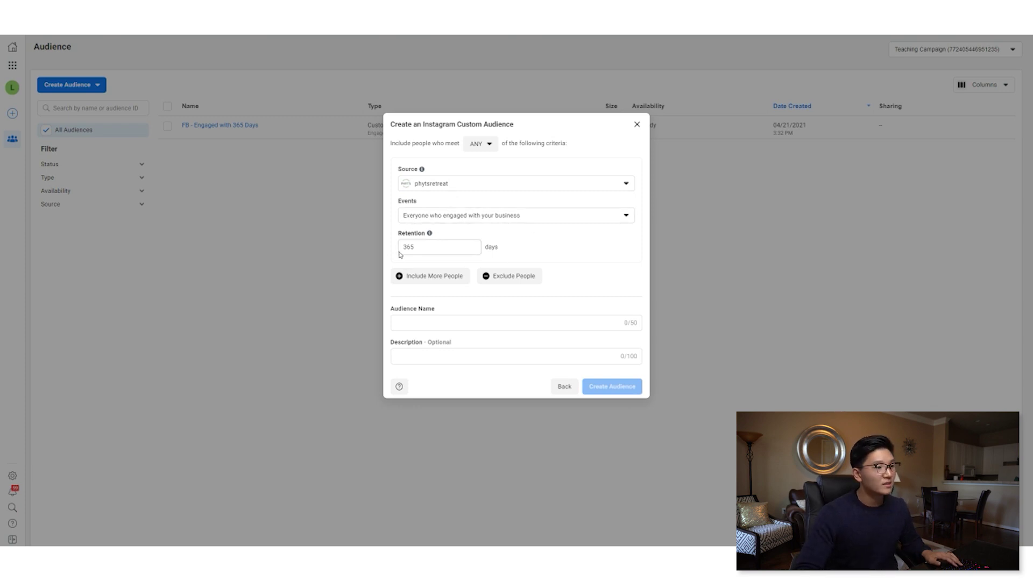
left_click(434, 321)
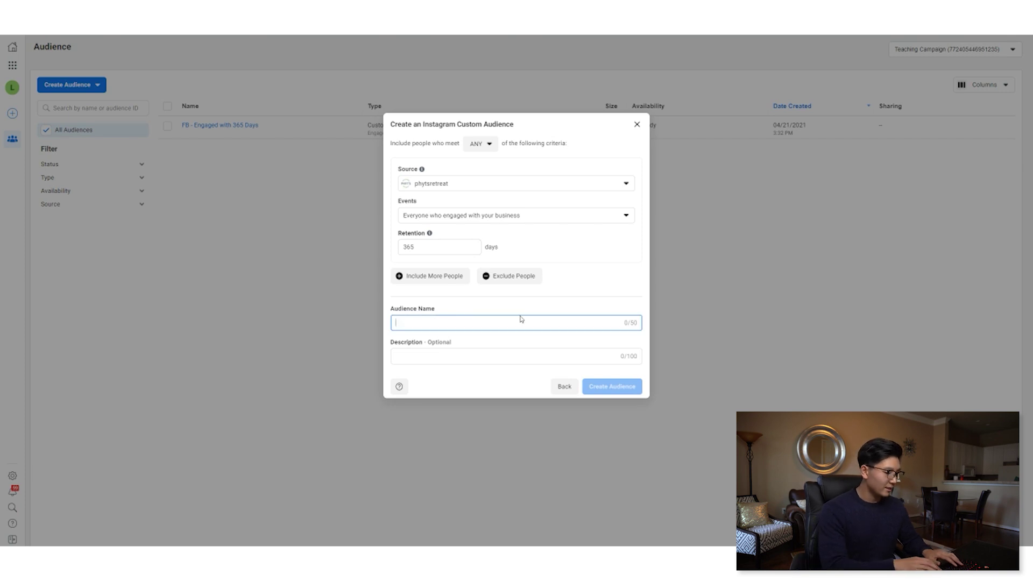
type("IG - Engage")
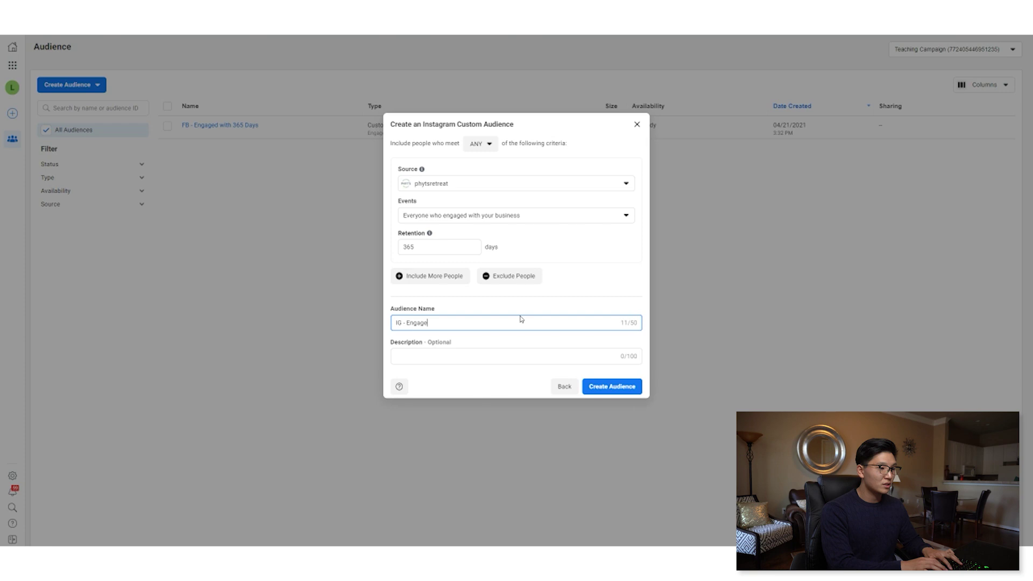
type("d With 365 Days")
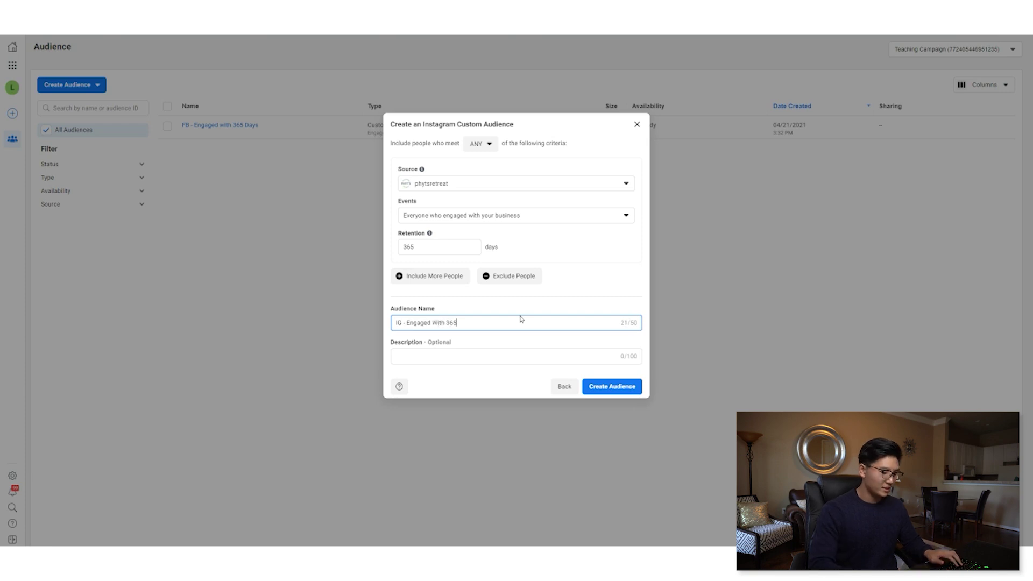
left_click(628, 390)
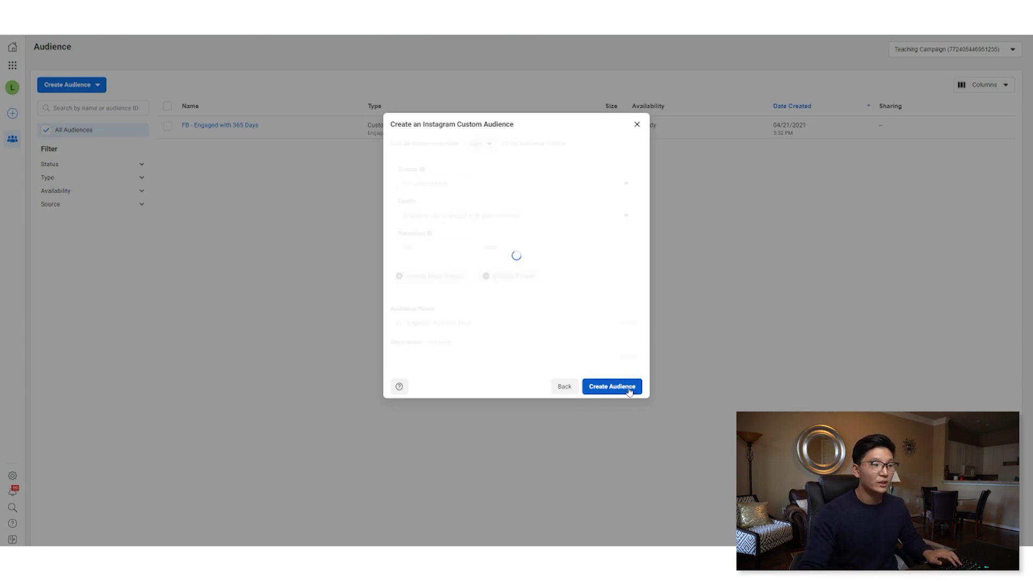
left_click(637, 125)
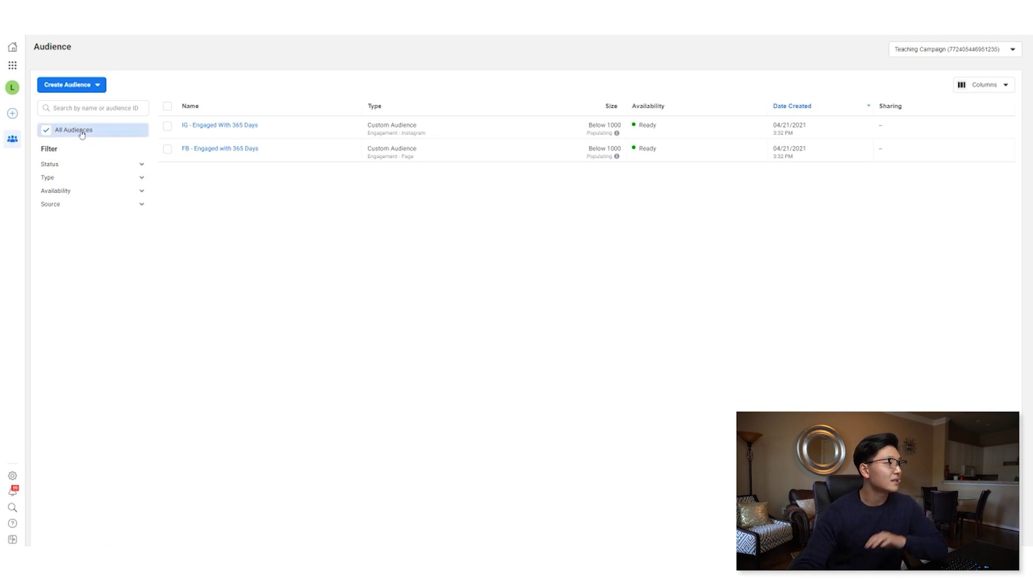
Set up a website custom audience of all website visitors, named "WV - 180 Days", with a retention of 180 days.
left_click(79, 87)
left_click(77, 106)
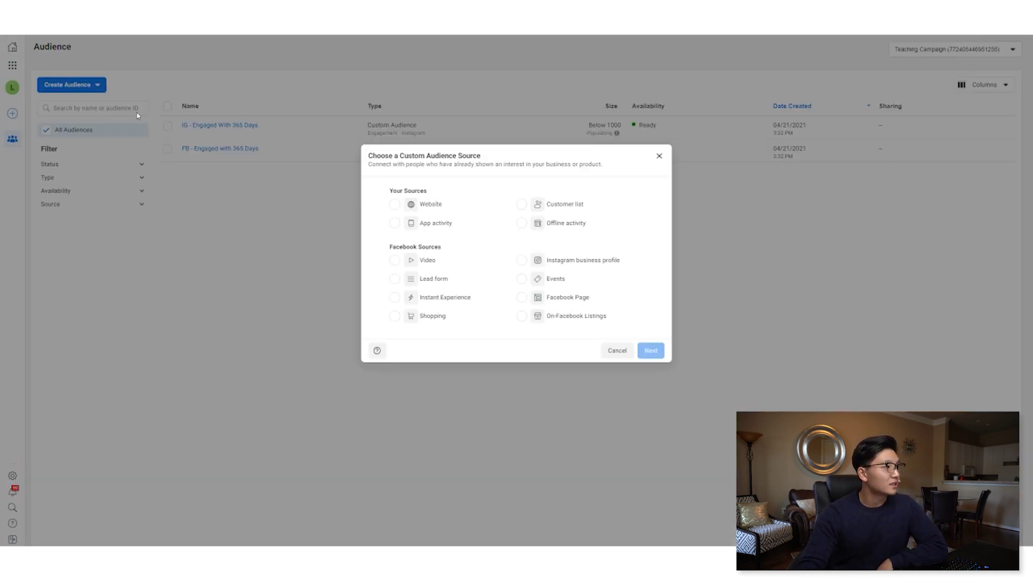
left_click(429, 205)
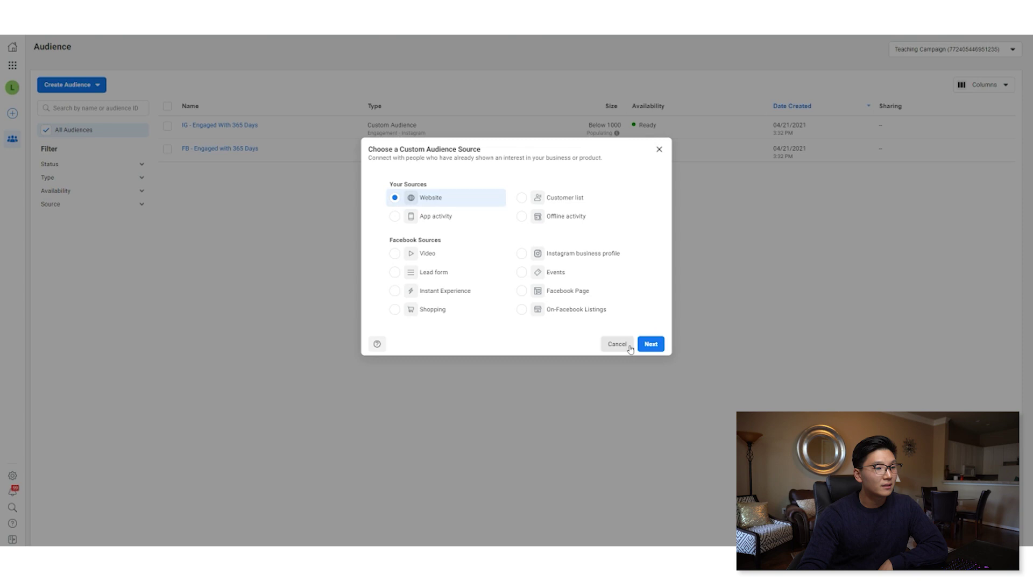
left_click(649, 343)
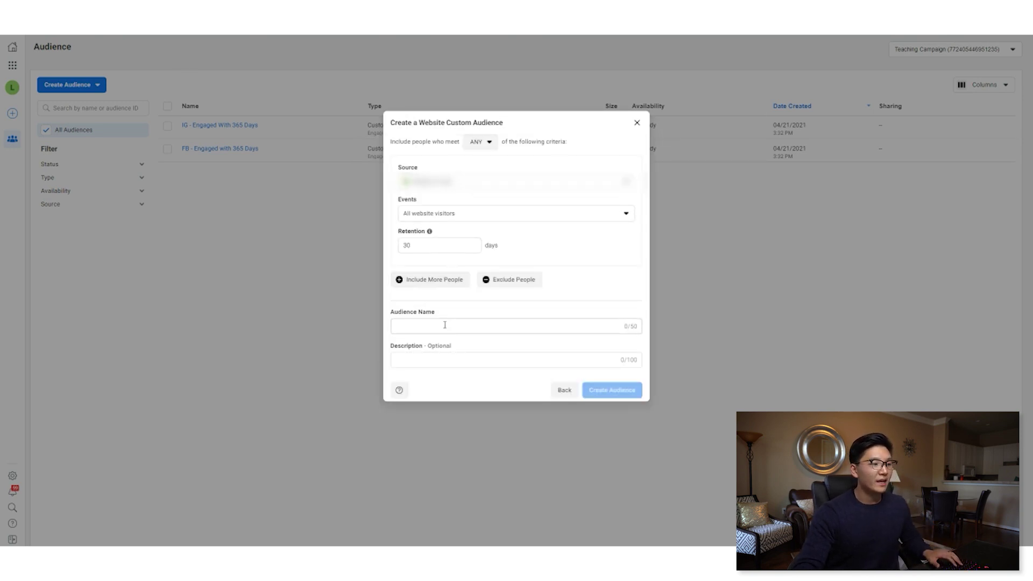
left_click(502, 327)
type("WV - 180 Days")
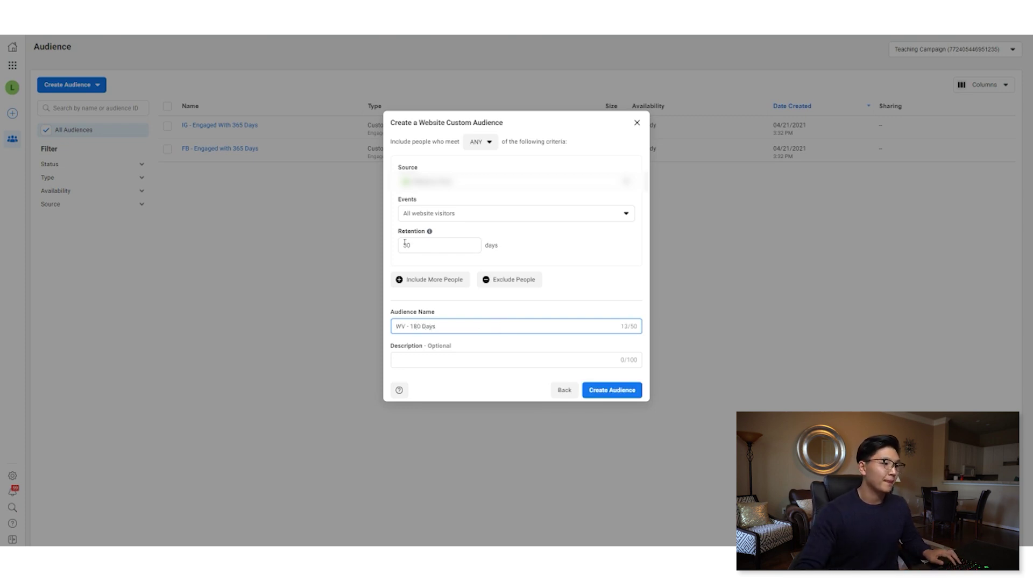
left_click_drag(405, 245, 416, 245)
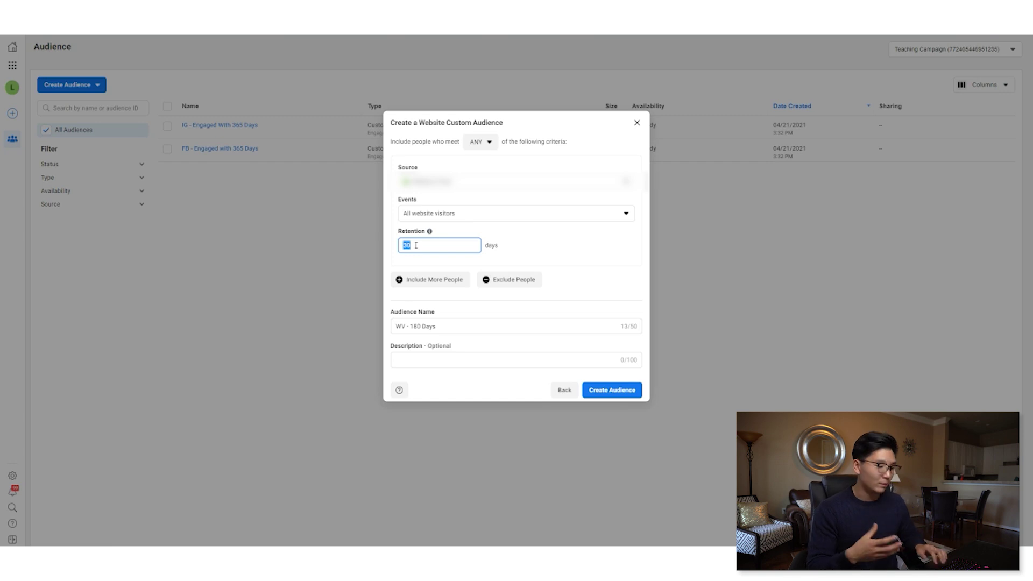
type("180")
key("Tab")
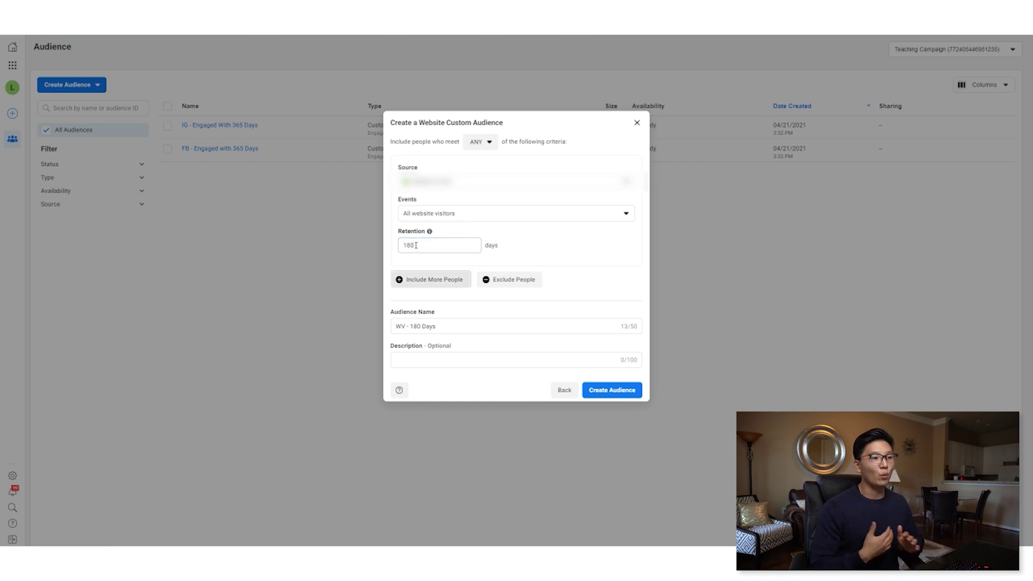
Try a retention of 181 days for the website audience.
left_click(416, 245)
double_click(415, 245)
type("181")
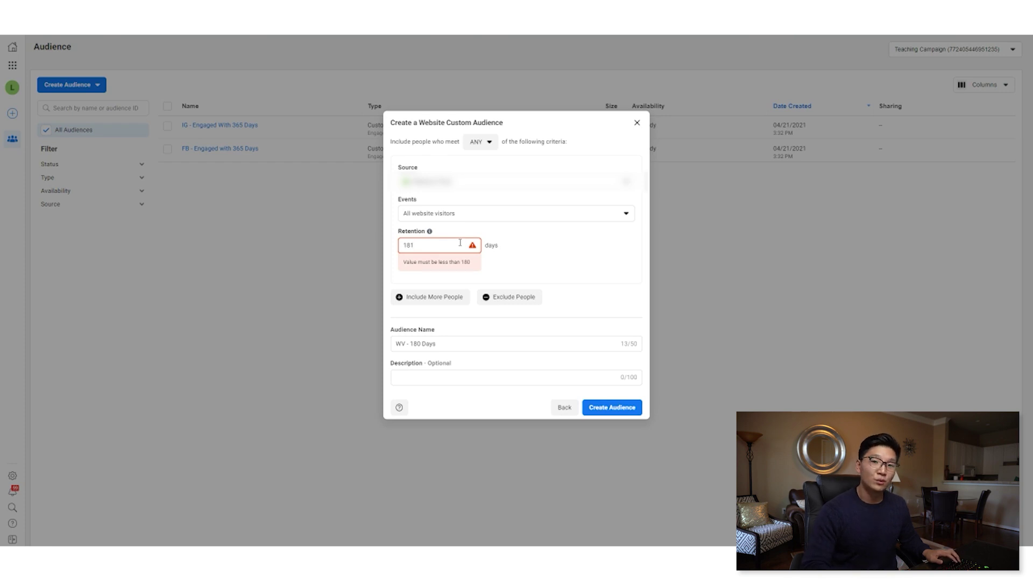
Set the website audience's retention to 180 days and create the audience.
double_click(460, 242)
type("180")
key("Tab")
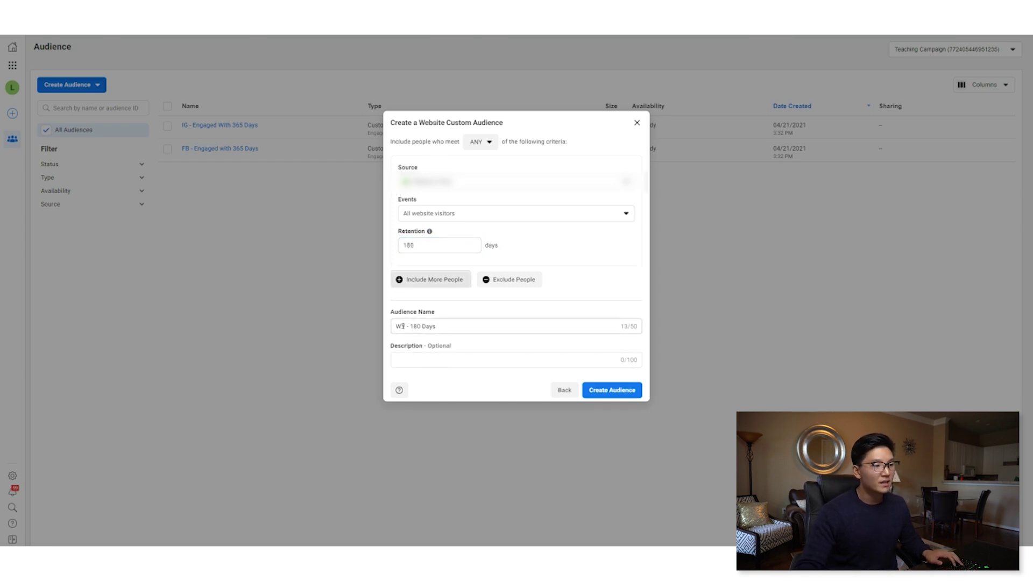
left_click(605, 391)
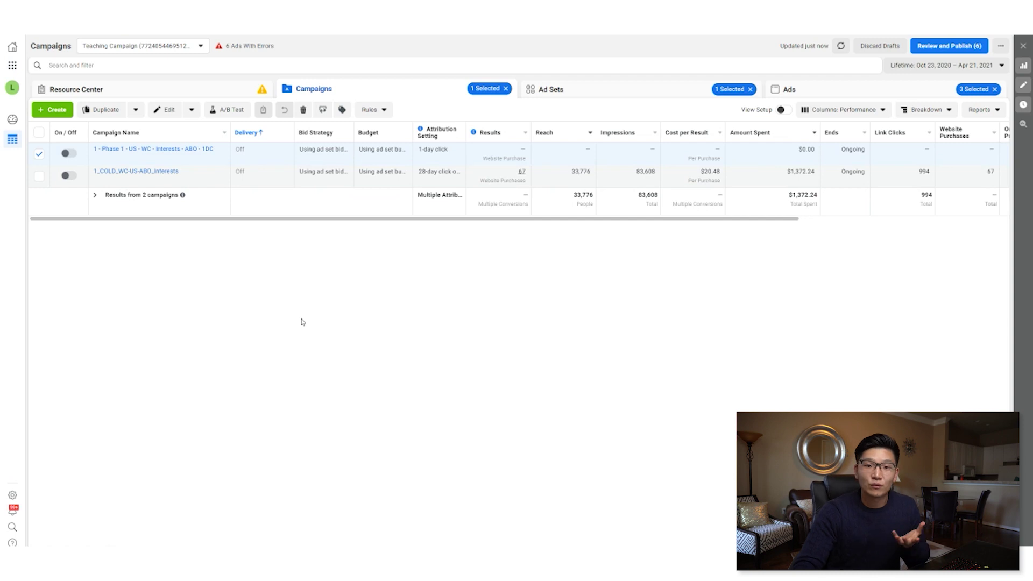
Create a new campaign with the Conversions objective, named "2 - Retargeting - US - WC - CBO - 1DC".
left_click(56, 108)
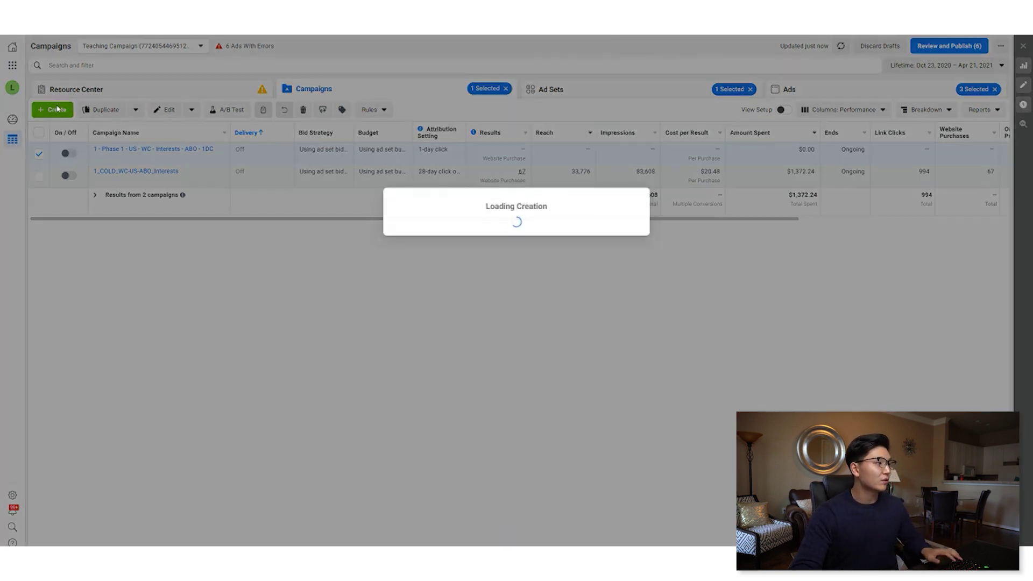
left_click(579, 208)
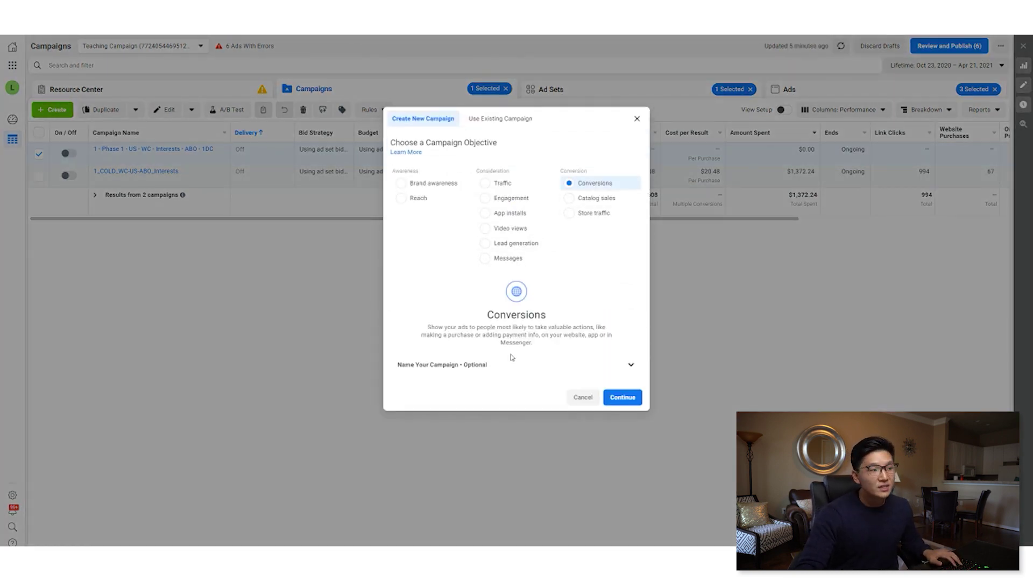
left_click(484, 366)
left_click(479, 401)
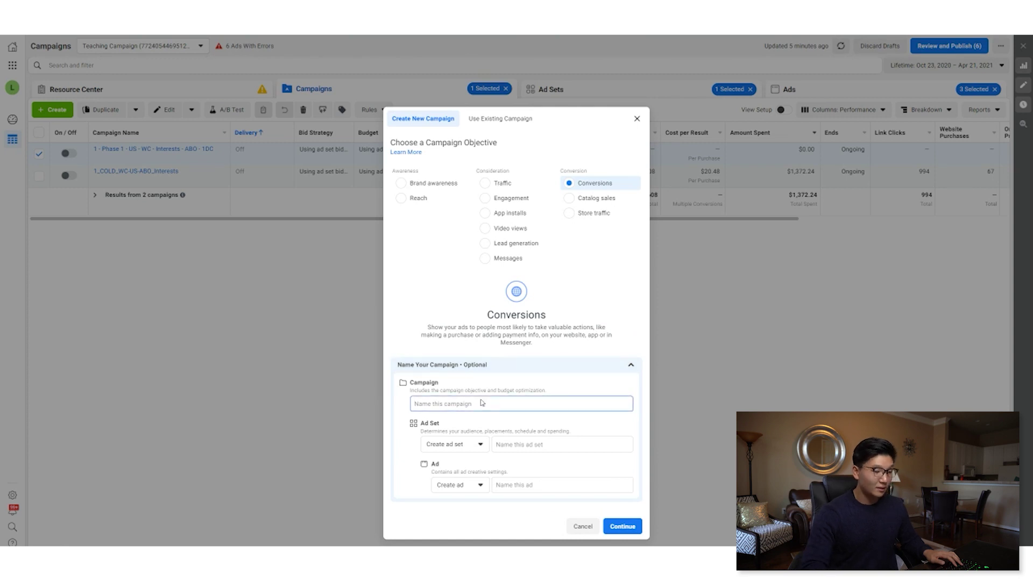
type("2 -")
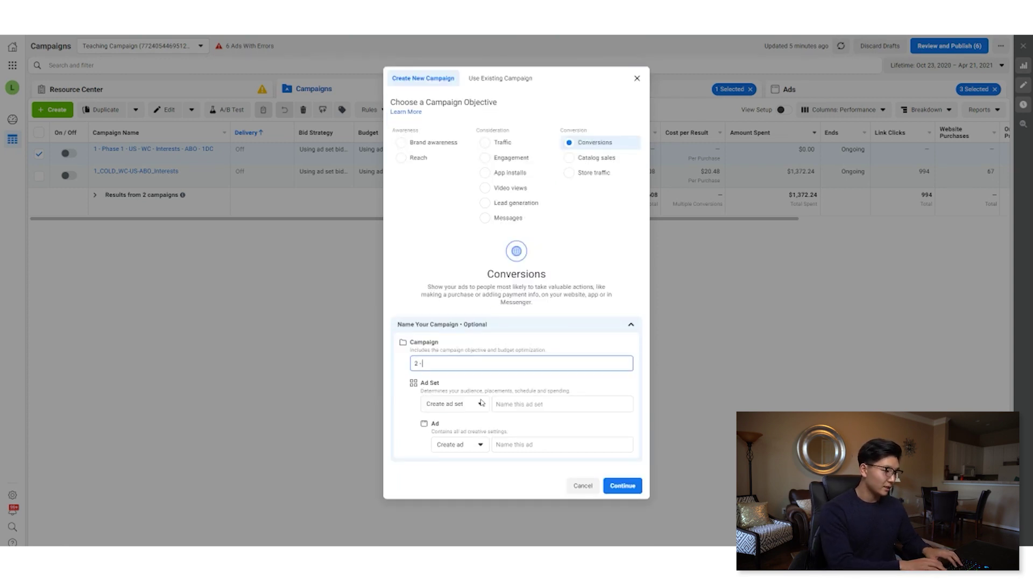
type(" Retargeting - US - WC - 1")
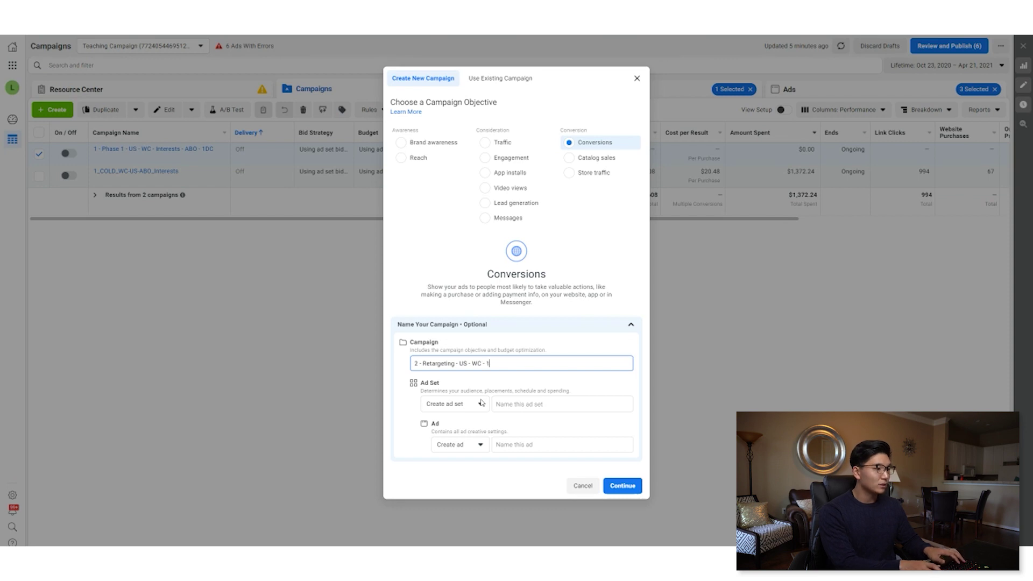
key("BackSpace")
type("CBO - 1DC")
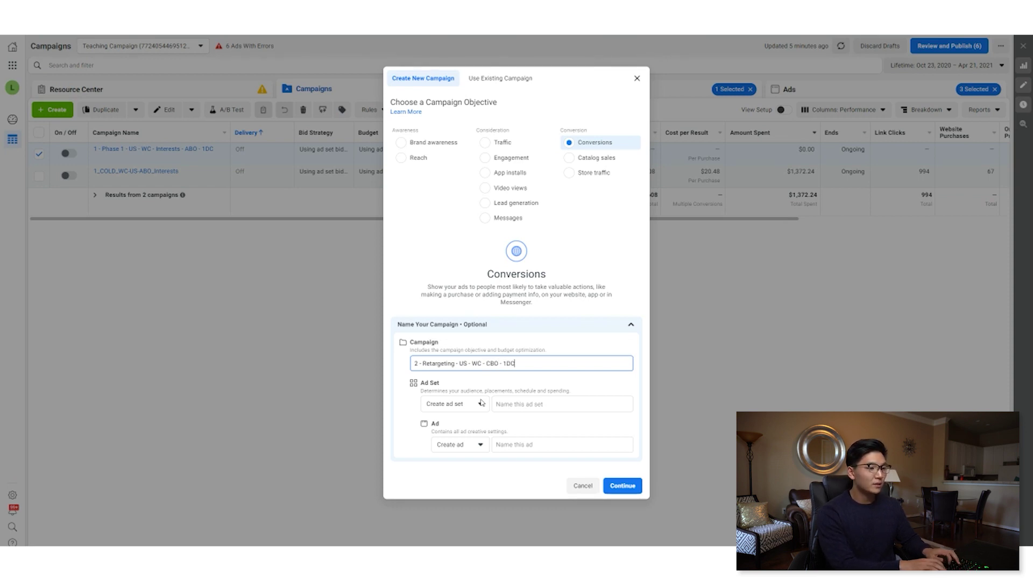
key("Tab")
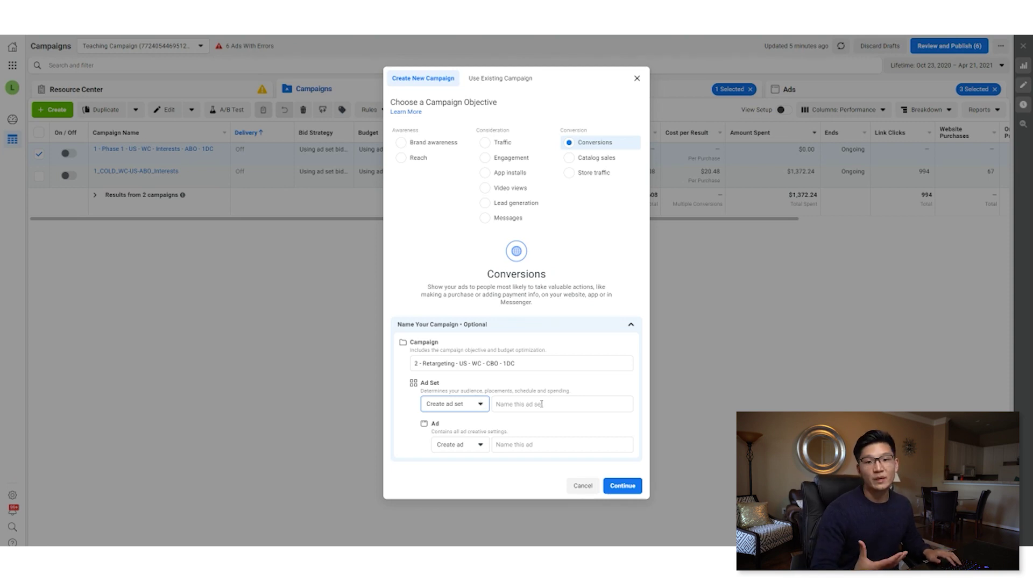
left_click(622, 485)
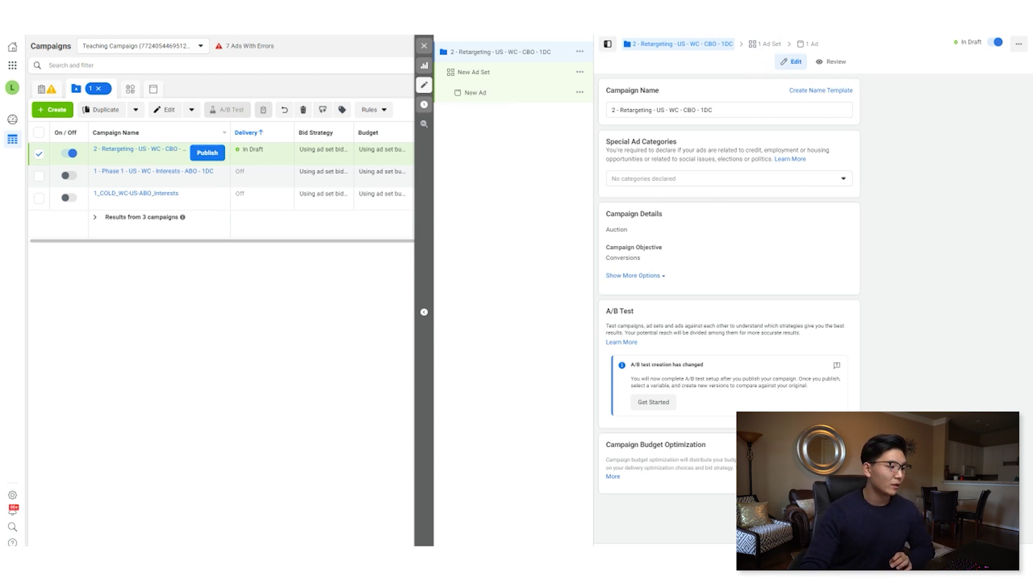
Turn on campaign budget optimization for the retargeting campaign with a daily budget of $10.
scroll(728, 301, "down", 1)
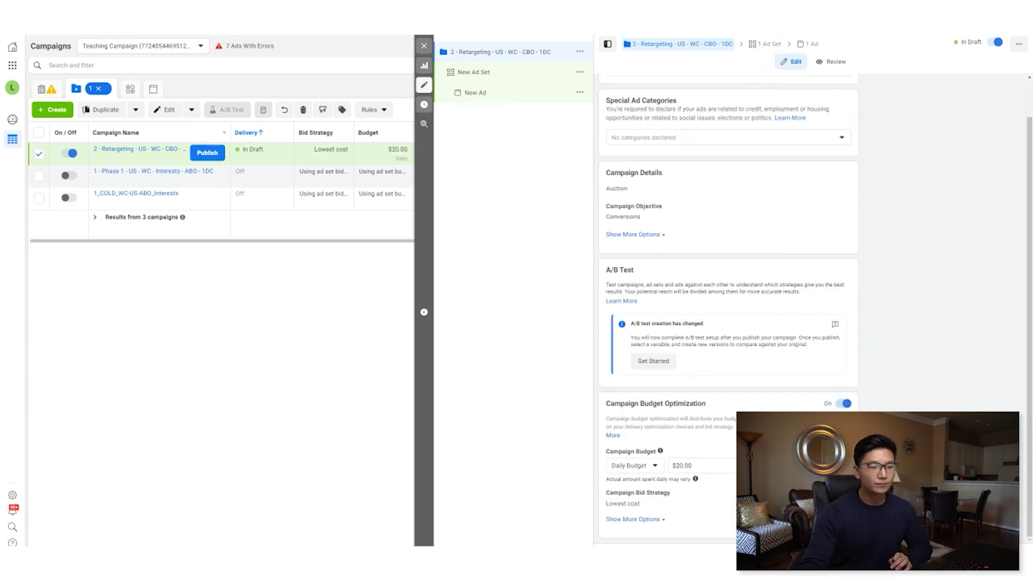
left_click(700, 464)
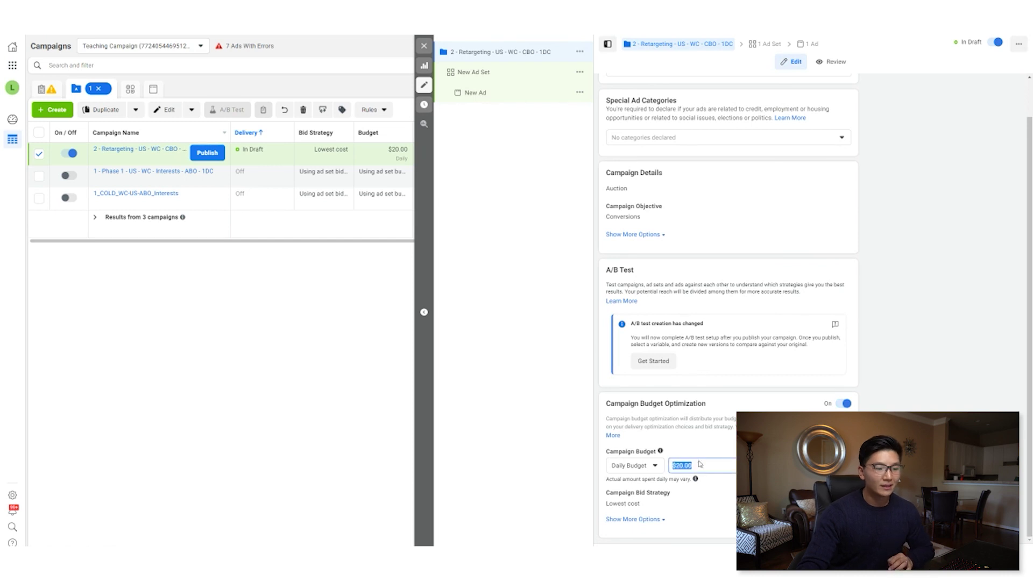
type("10")
key("Tab")
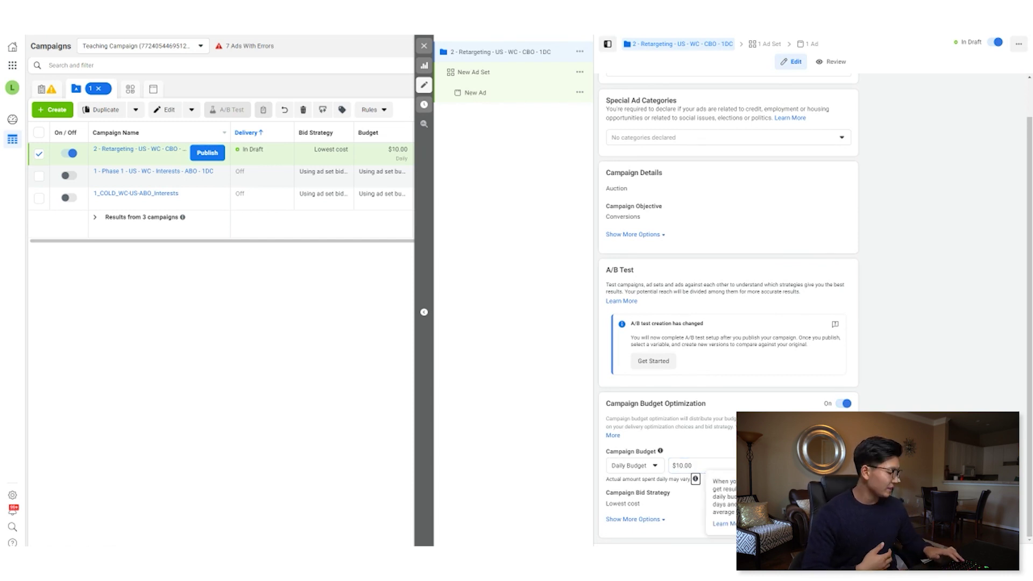
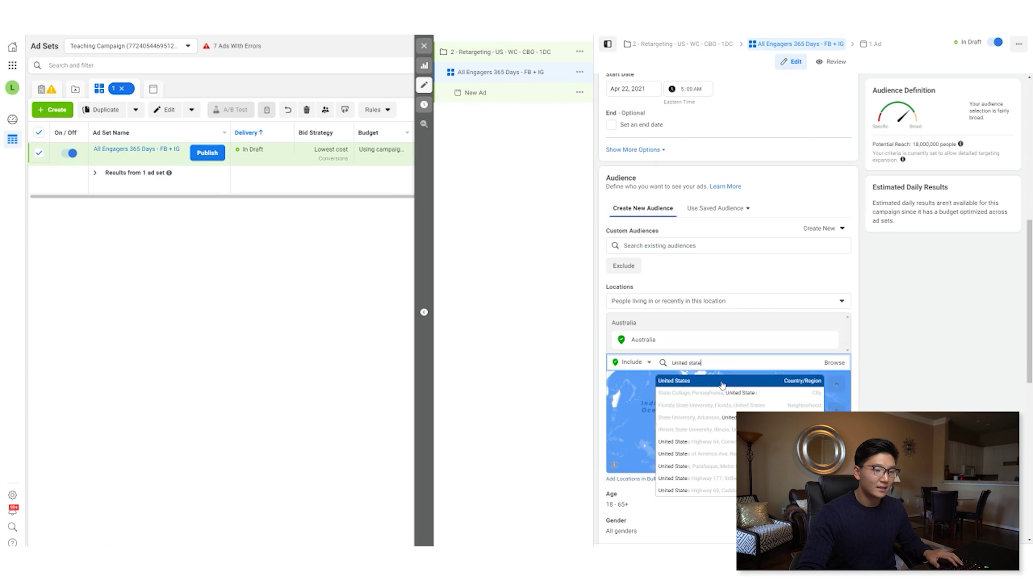
Replace Australia with the United States as location and include the "IG - Engaged With 365 Days" and "FB - Engaged with 365 Days" custom audiences.
left_click(830, 341)
left_click(710, 246)
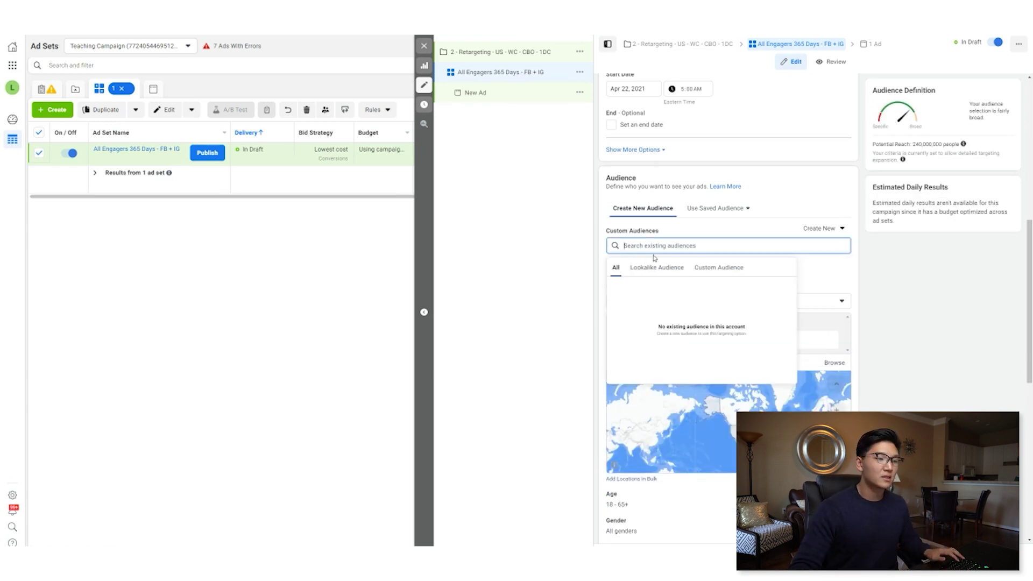
left_click(713, 269)
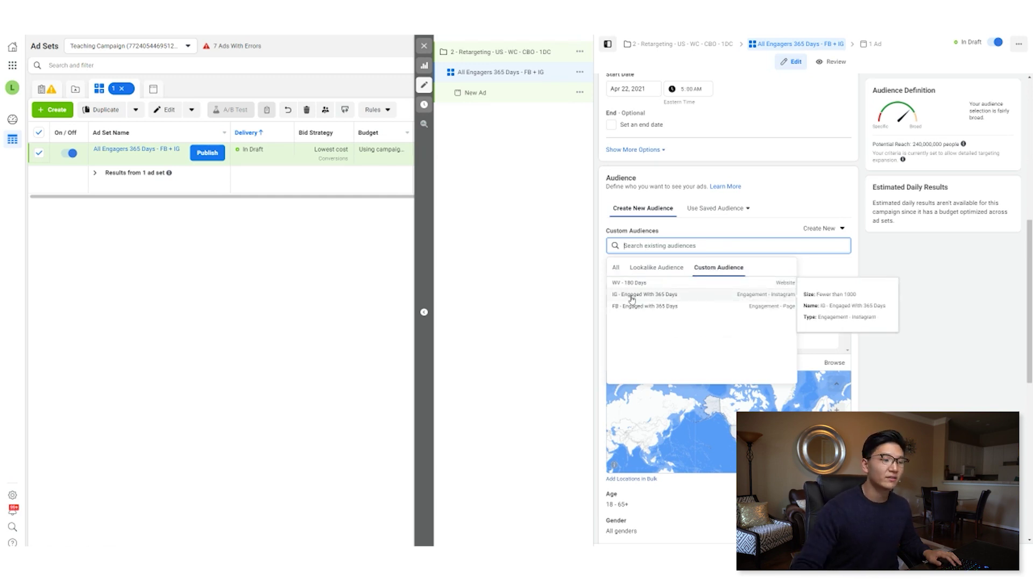
left_click(632, 300)
left_click(711, 281)
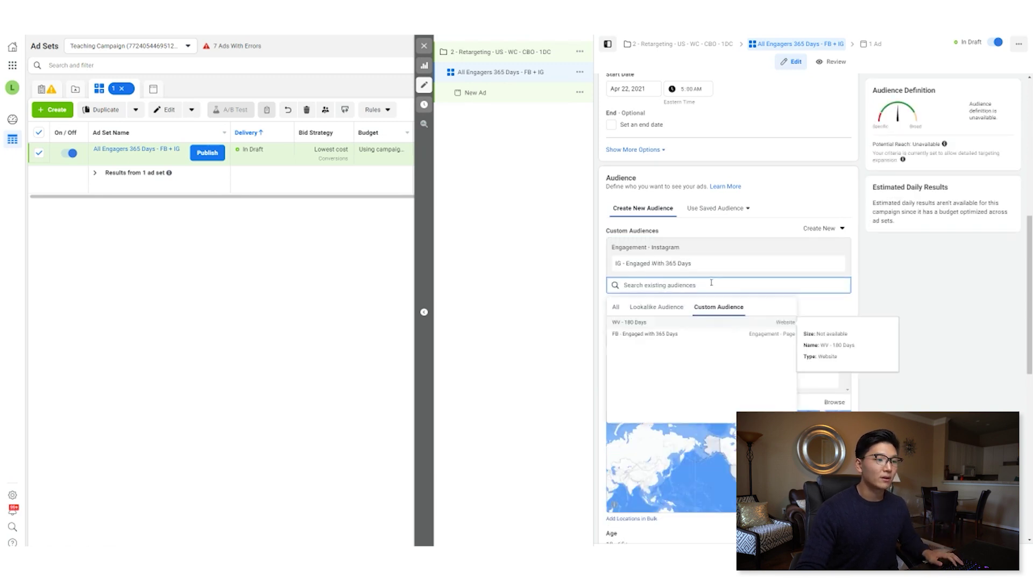
left_click(666, 336)
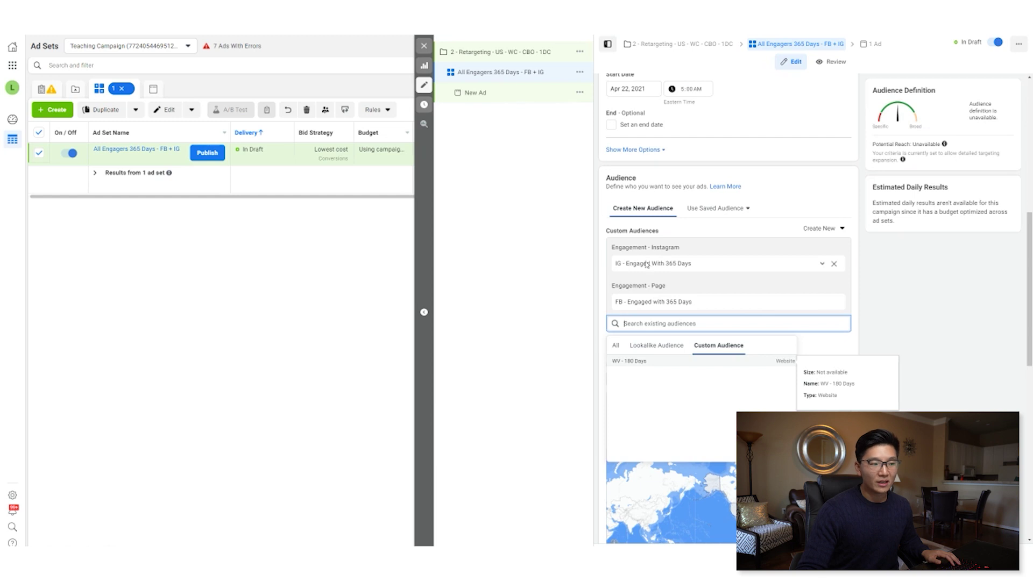
left_click(839, 289)
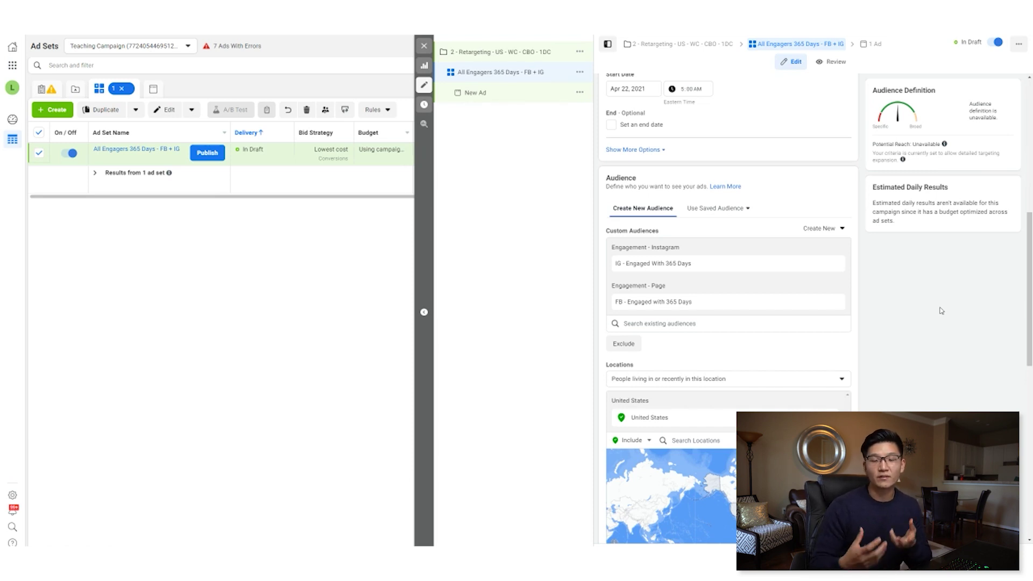
Change the retargeting ad set's attribution setting to a click-only window.
scroll(939, 310, "down", 5)
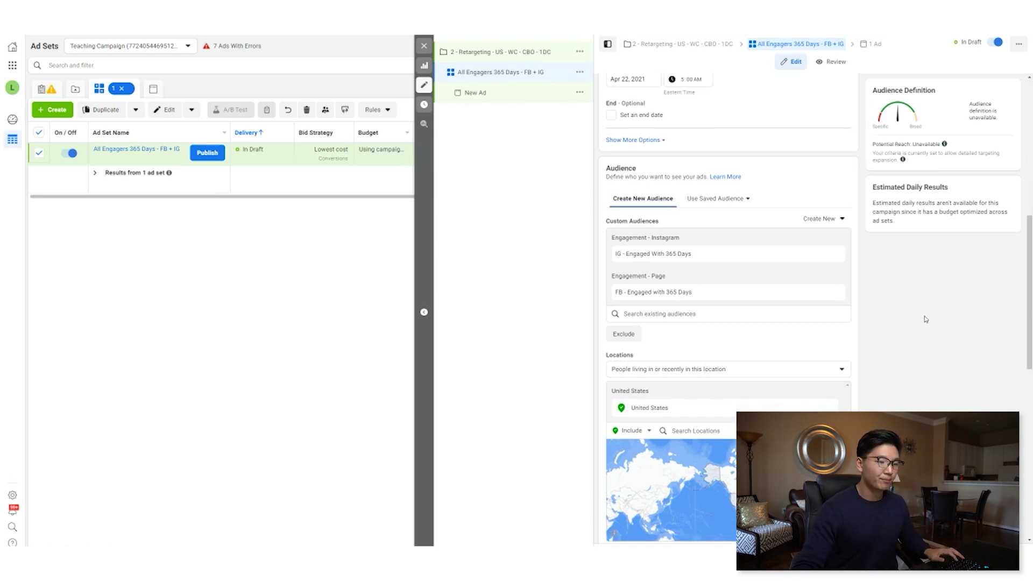
scroll(902, 319, "down", 2)
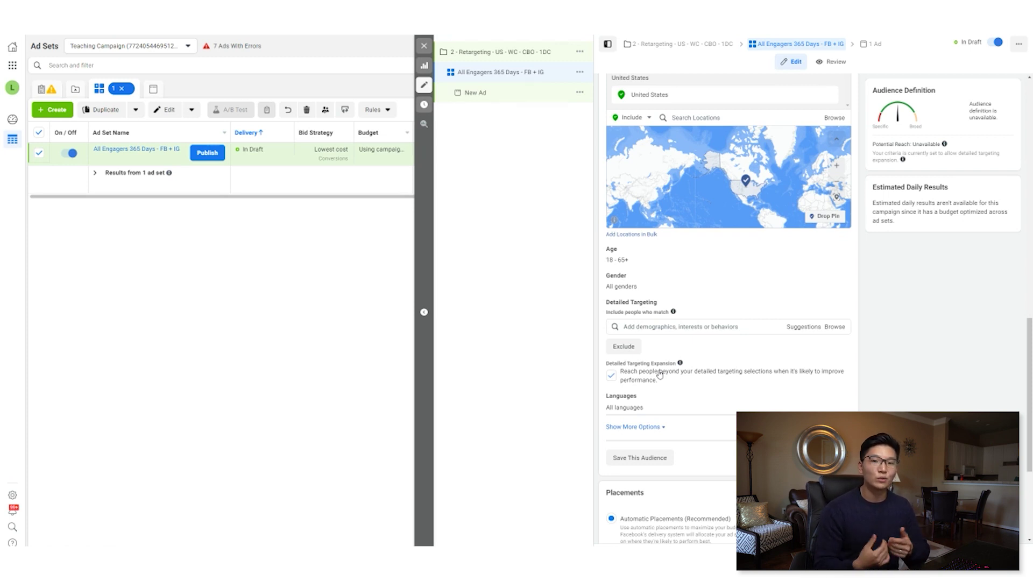
left_click(726, 325)
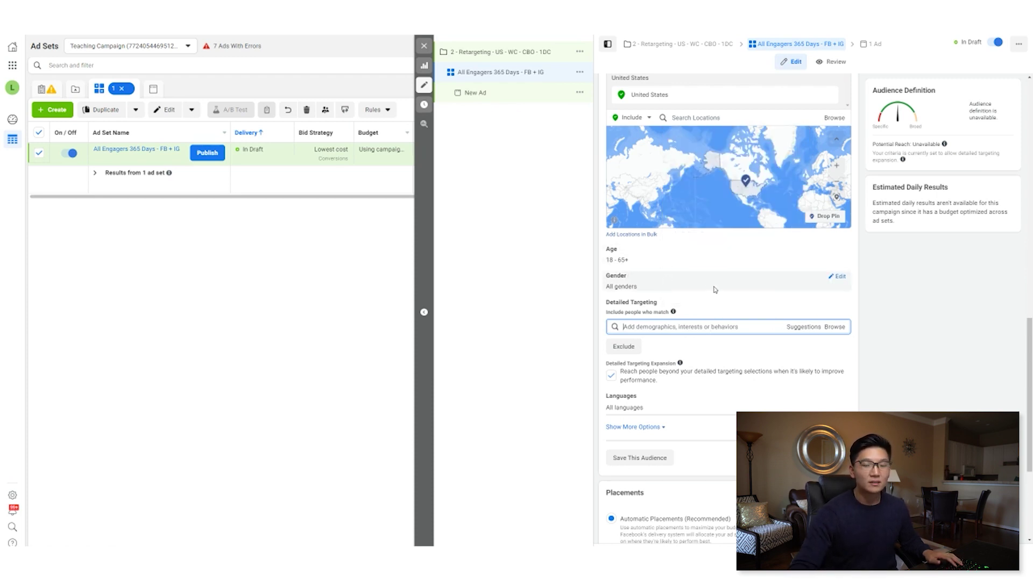
scroll(721, 296, "down", 4)
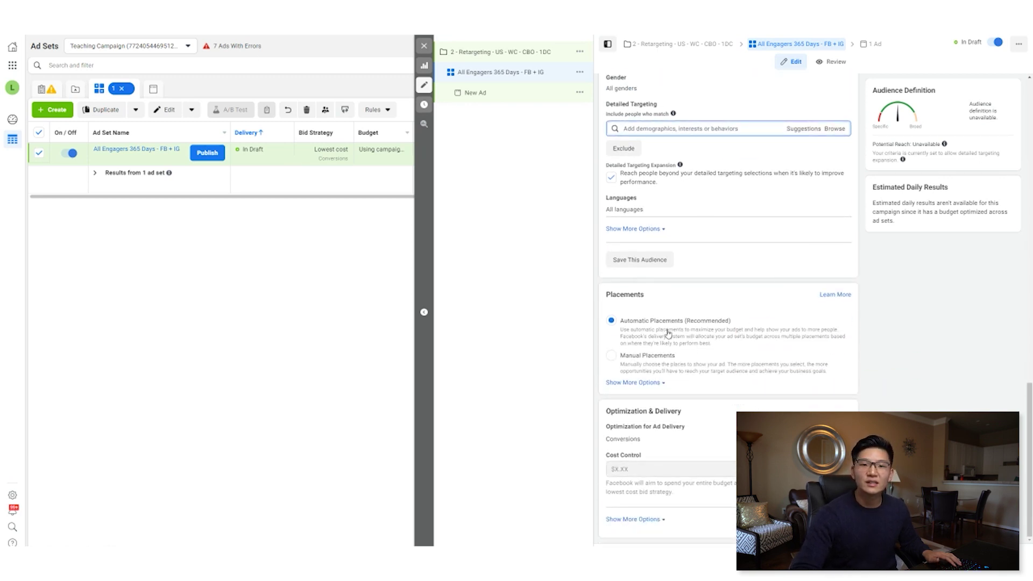
left_click(633, 519)
scroll(646, 516, "down", 1)
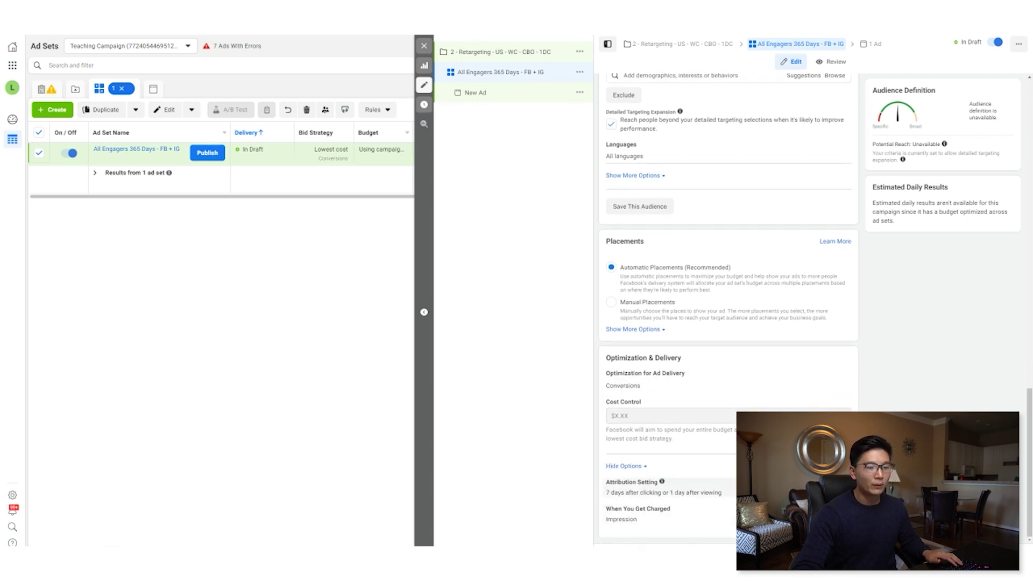
left_click(560, 500)
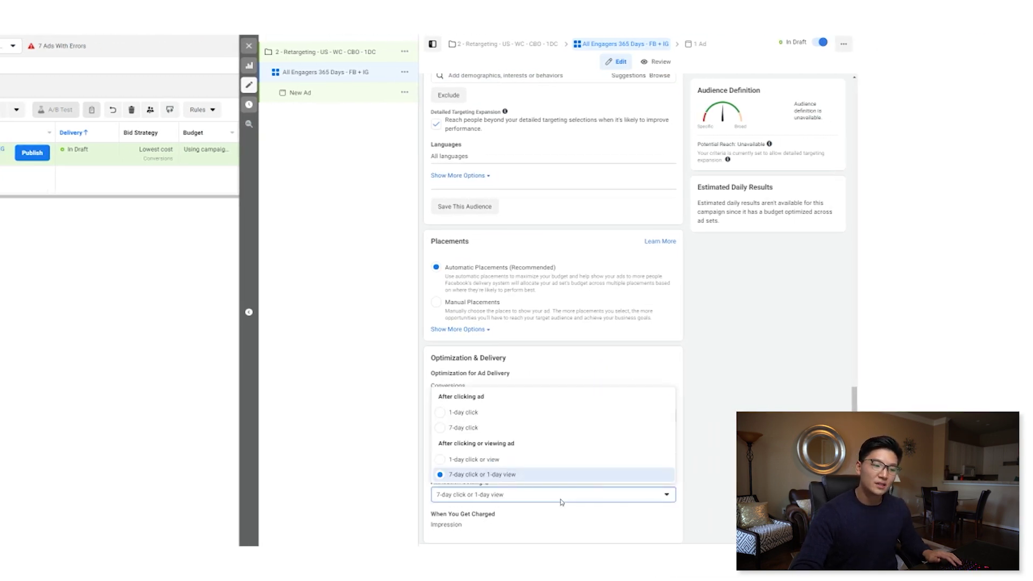
left_click(511, 423)
scroll(726, 269, "up", 8)
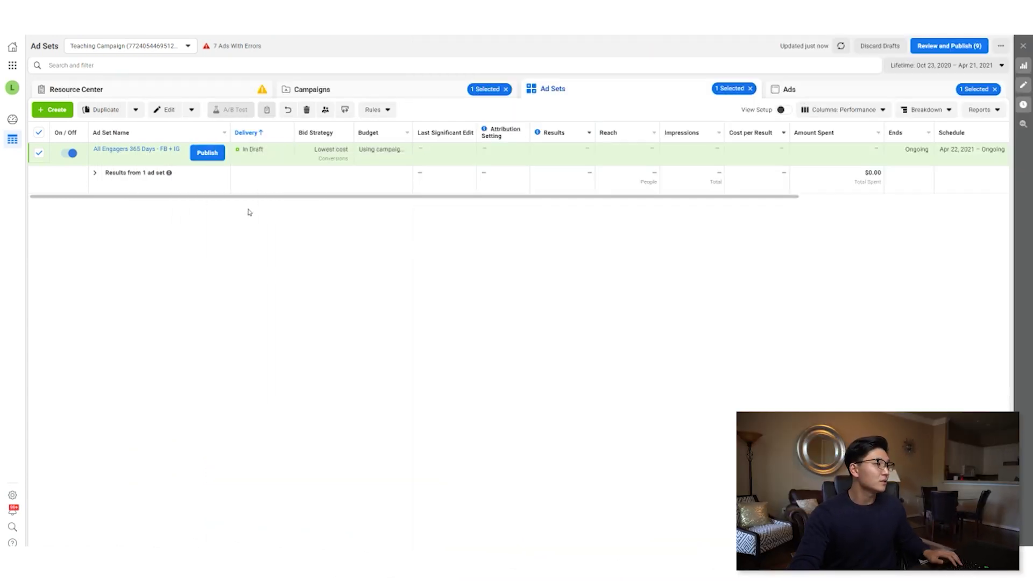
Duplicate the "All Engagers 365 Days - FB + IG" ad set once within its original campaign.
left_click(171, 158)
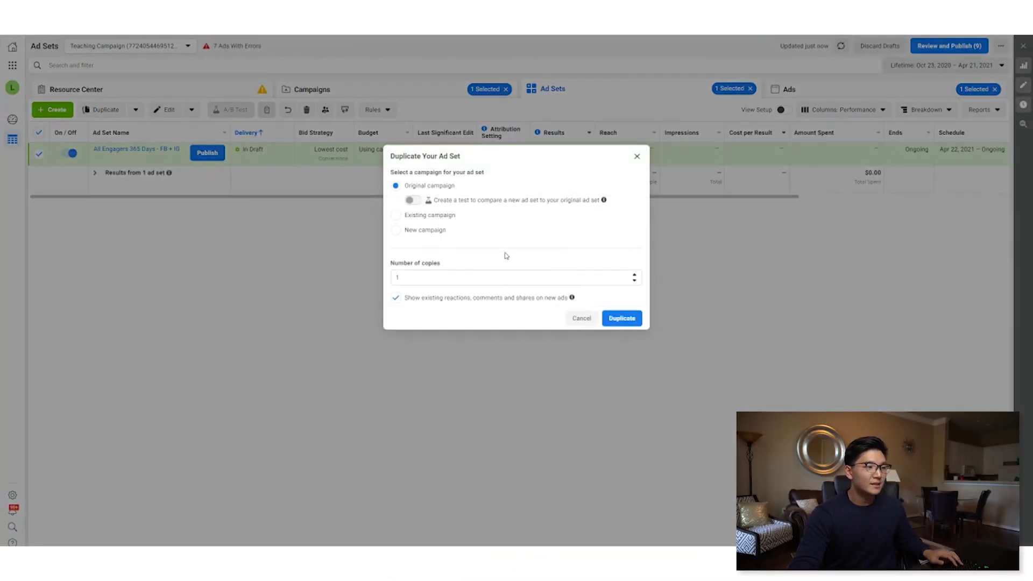
left_click(424, 281)
left_click(576, 334)
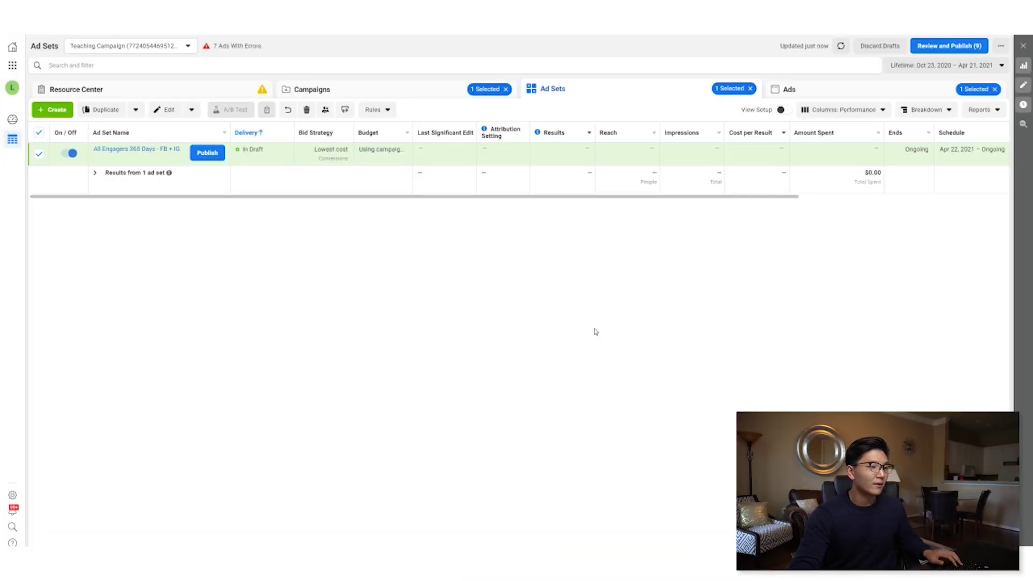
Duplicate the "All Engagers 365 Days - FB + IG" ad set in its original campaign and name the copy "WV - 180 Days".
left_click(103, 110)
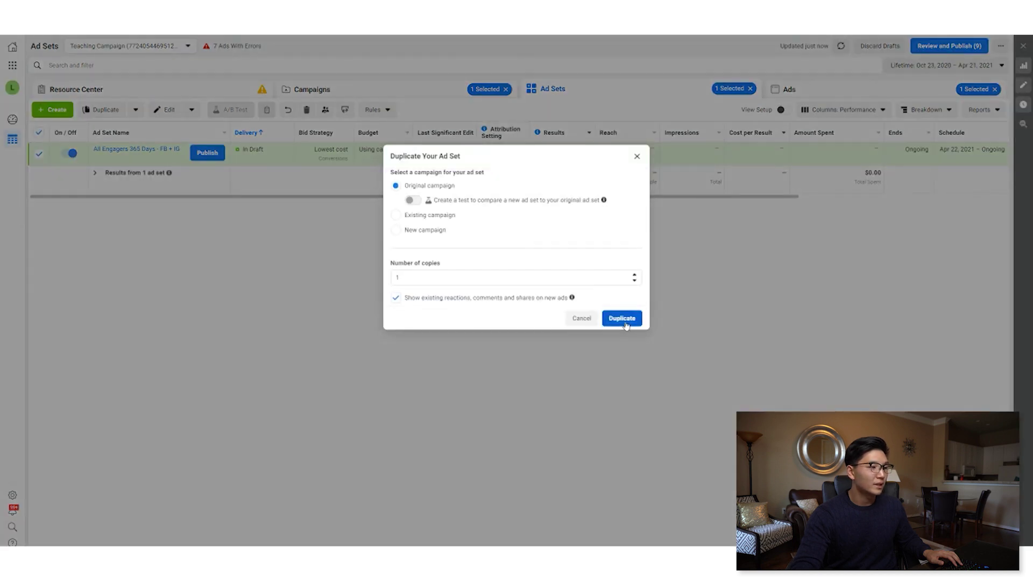
left_click(622, 318)
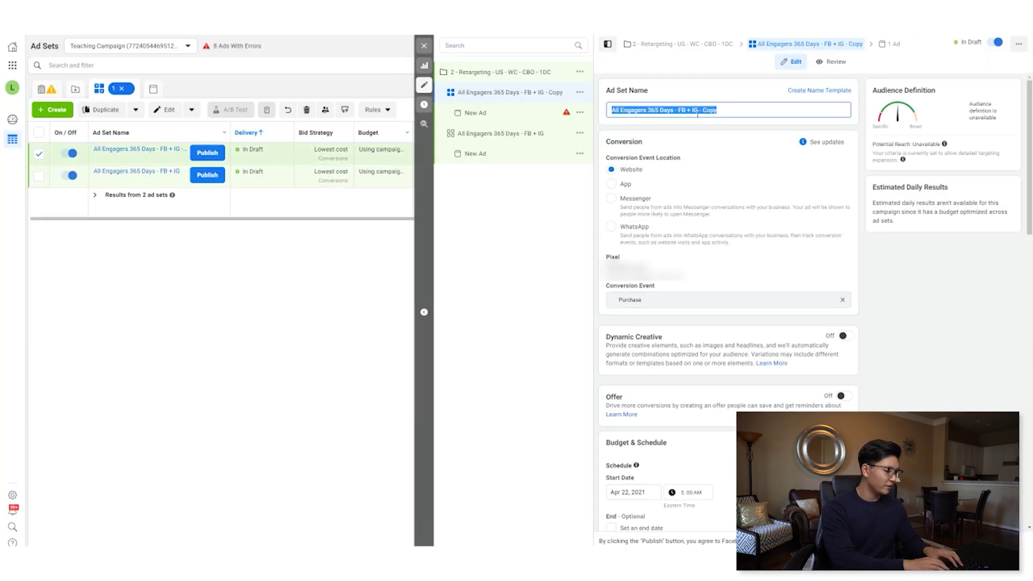
type("wv - 180 Days")
Replace the Instagram and Facebook engagement audiences in the new ad set with the "WV - 180 Days" custom audience and review its remaining settings.
scroll(770, 221, "down", 3)
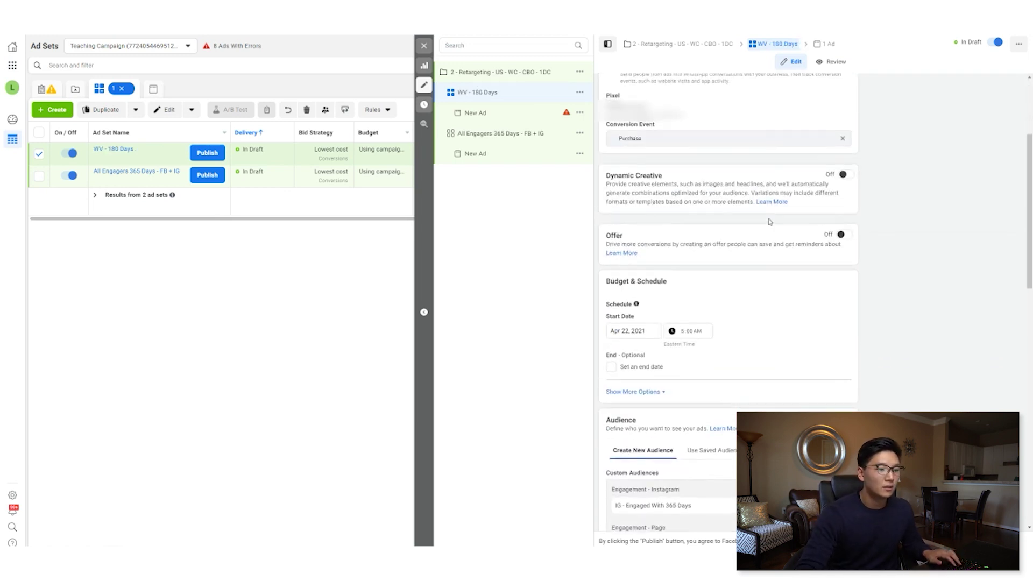
scroll(770, 221, "down", 5)
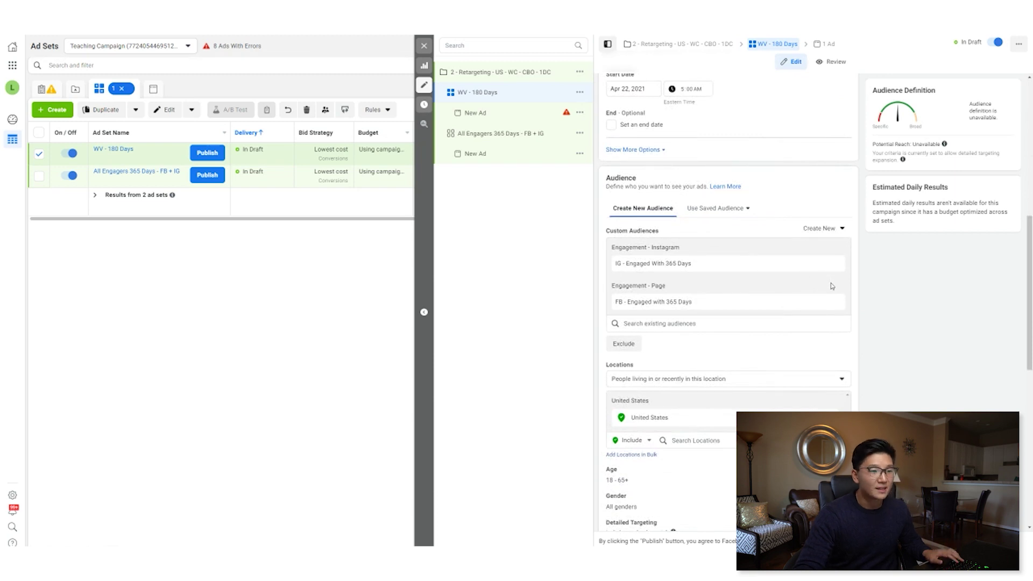
left_click(834, 263)
left_click(834, 264)
left_click(693, 246)
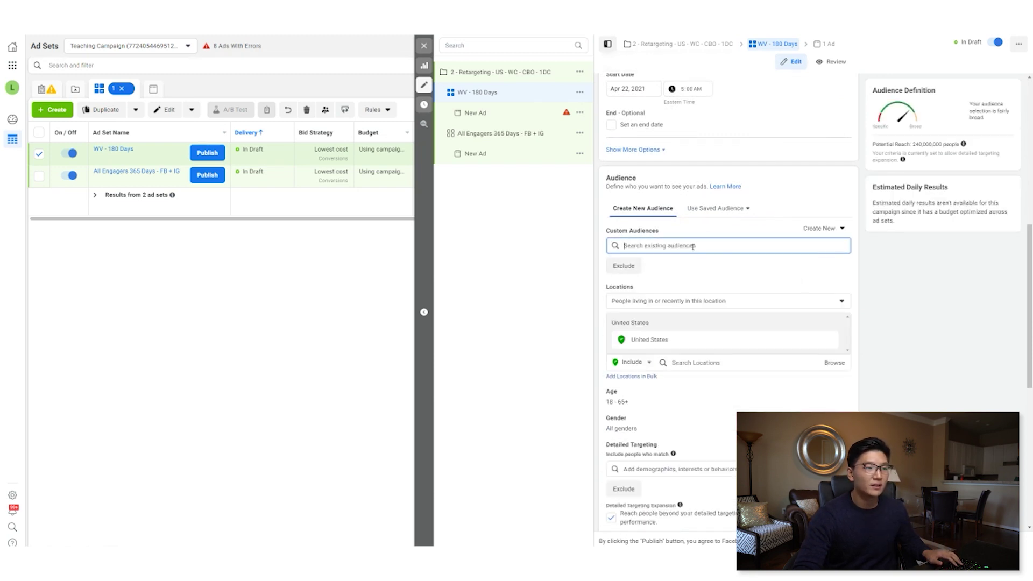
left_click(710, 267)
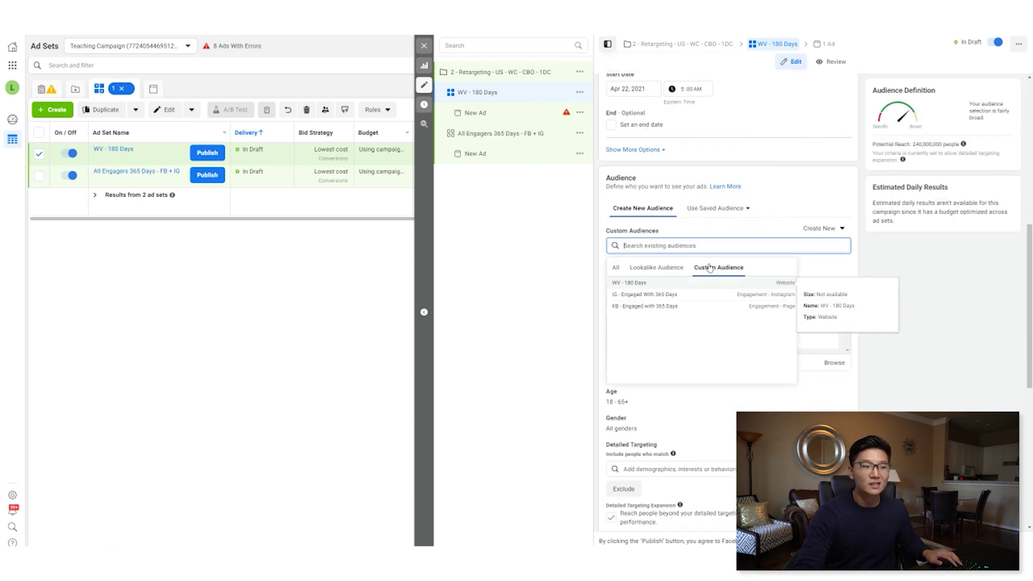
left_click(634, 284)
left_click(902, 297)
scroll(665, 320, "down", 3)
scroll(684, 335, "down", 2)
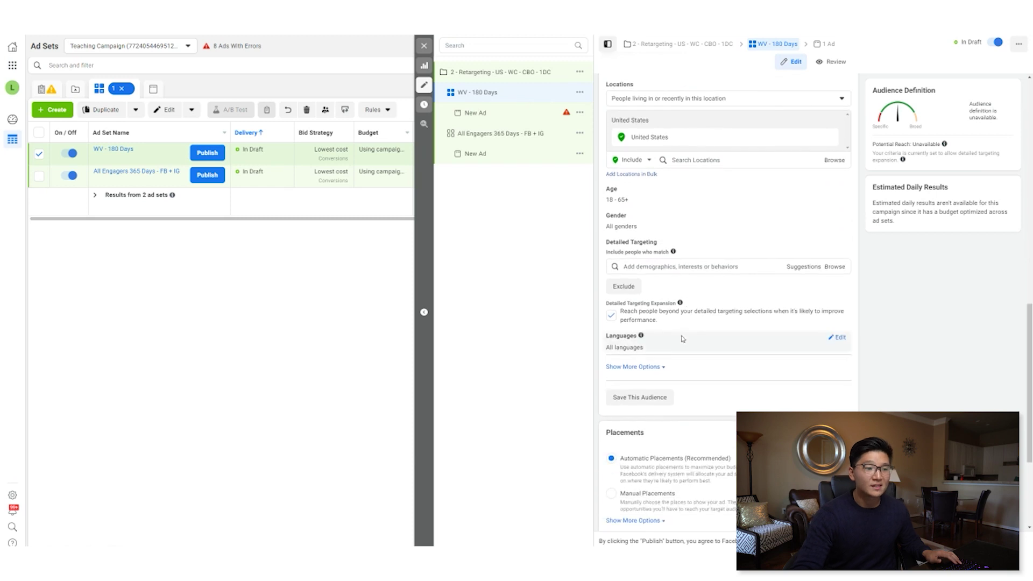
scroll(686, 339, "down", 3)
scroll(697, 414, "up", 10)
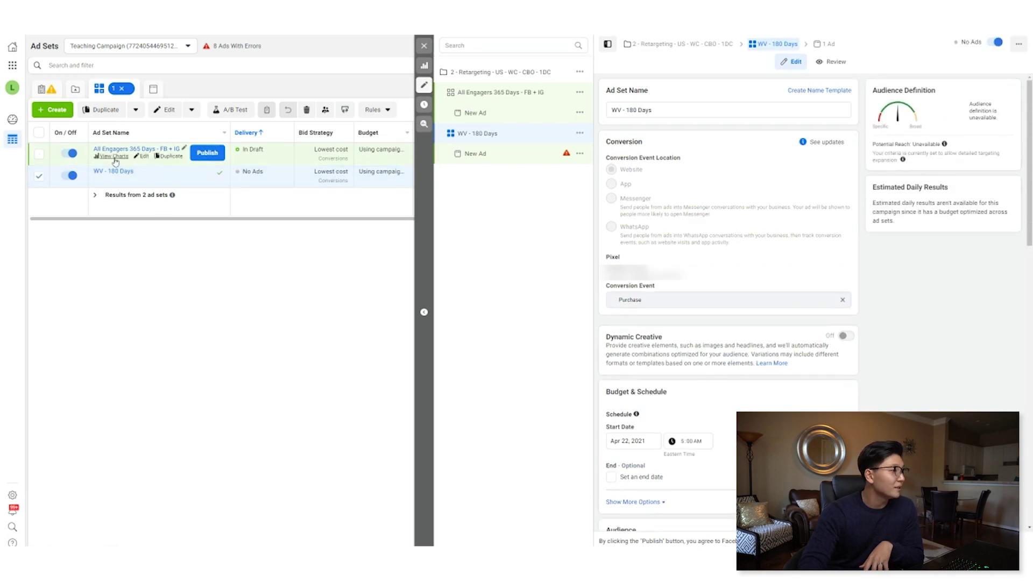
Publish the "All Engagers 365 Days - FB + IG" ad set on its own.
left_click(38, 178)
left_click(39, 154)
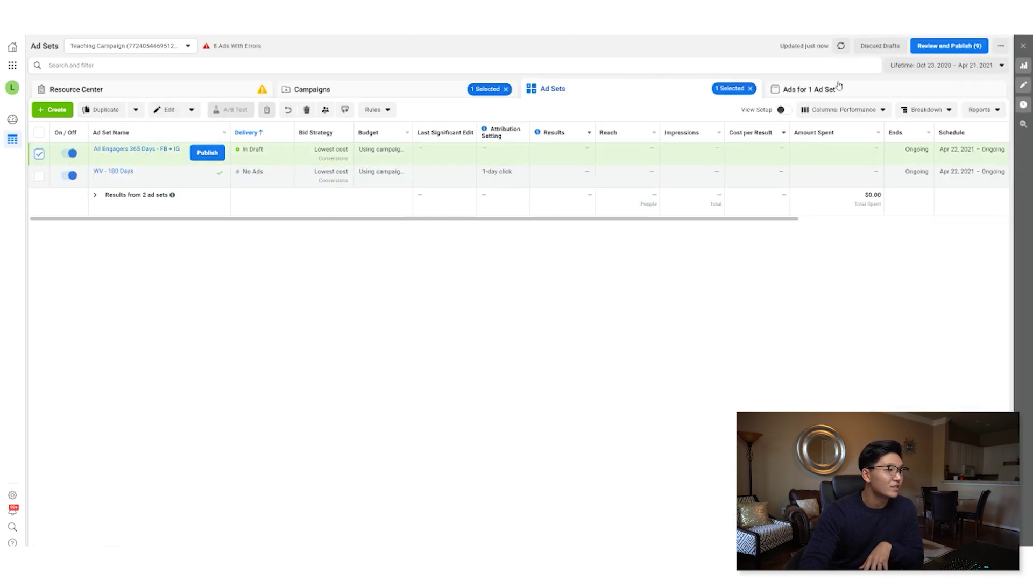
left_click(152, 156)
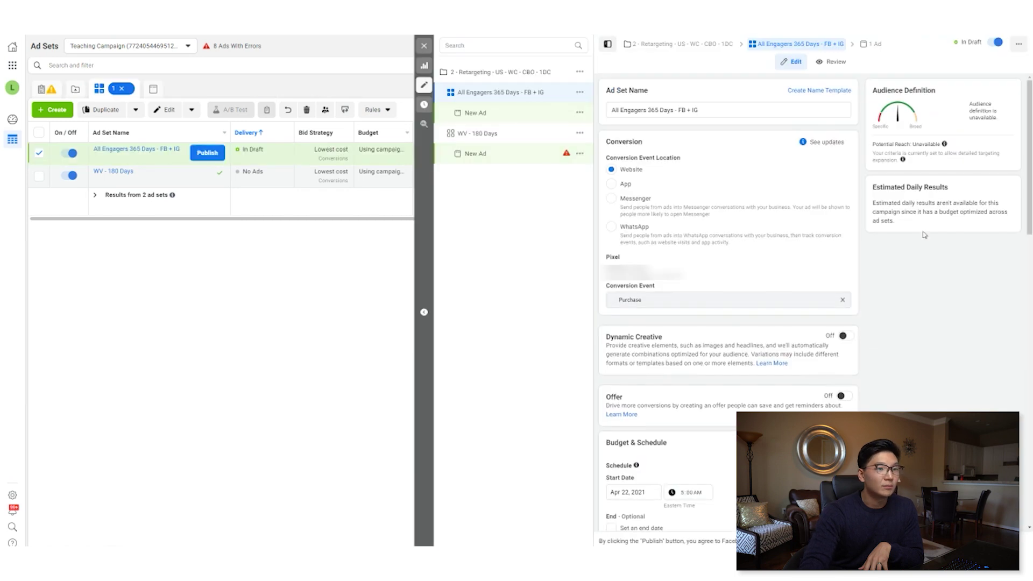
left_click(207, 152)
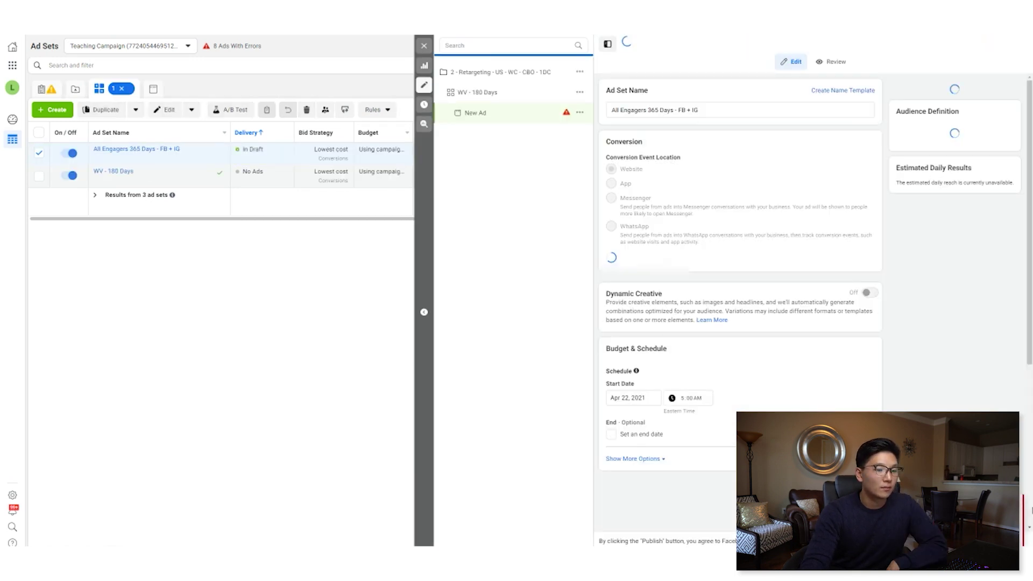
Close the ad set editor and turn off the "2 - Retargeting - US - WC - CBO - 1DC" campaign.
left_click(424, 312)
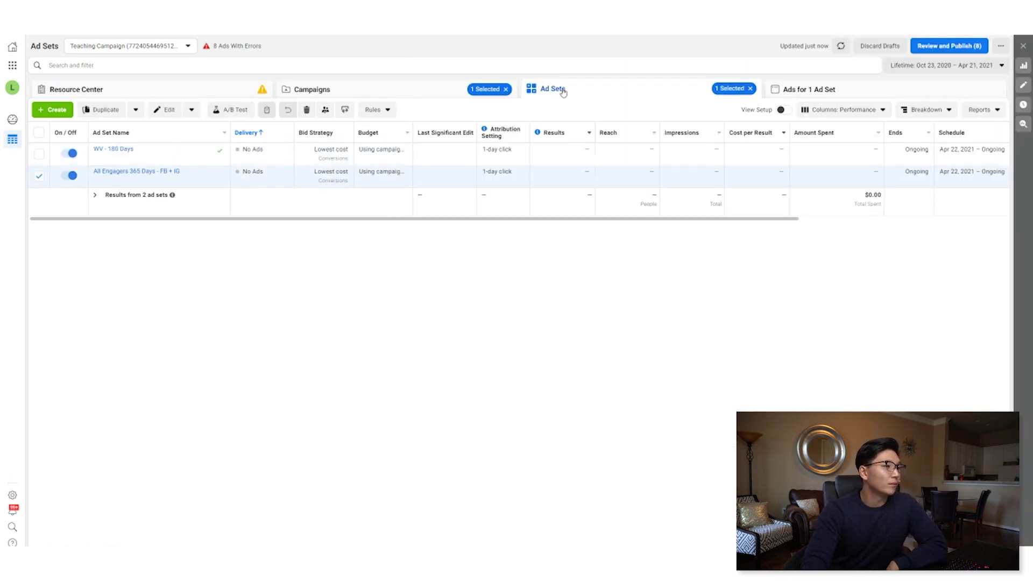
left_click(413, 92)
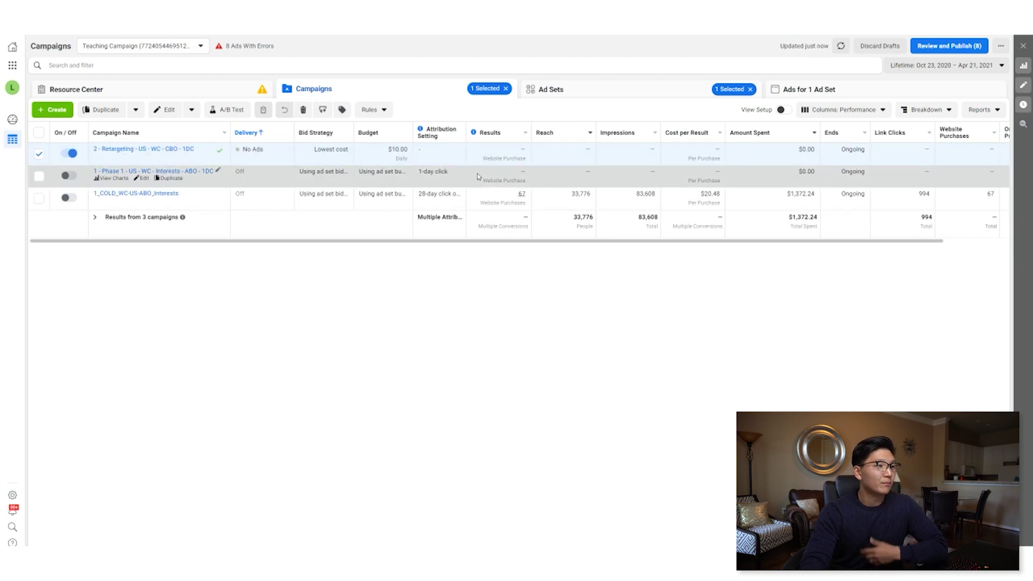
left_click(377, 176)
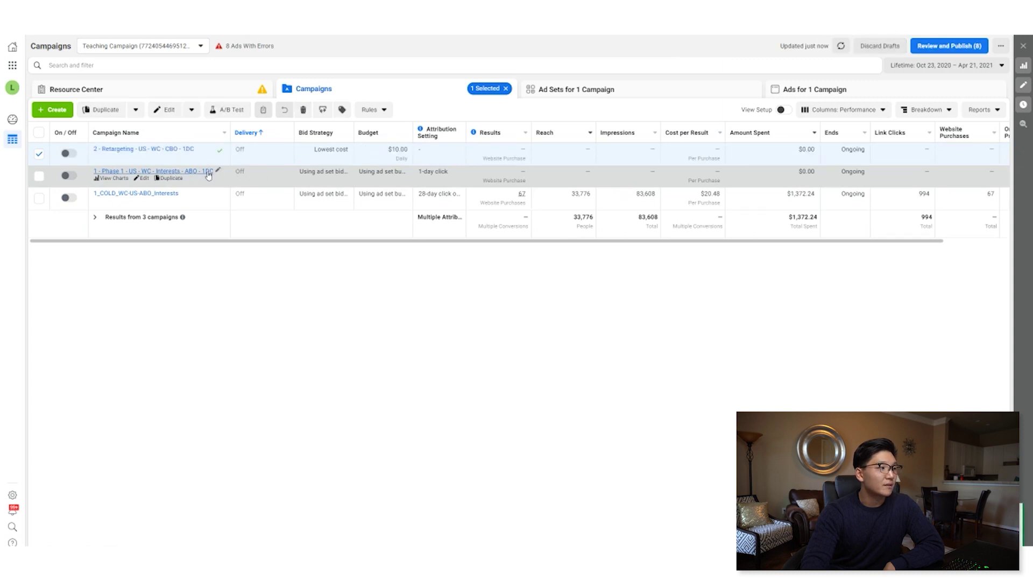
Review the budgets of the ad sets in the "1 - Phase 1 - US - WC - Interests - ABO - 1DC" campaign.
left_click(40, 155)
left_click(39, 176)
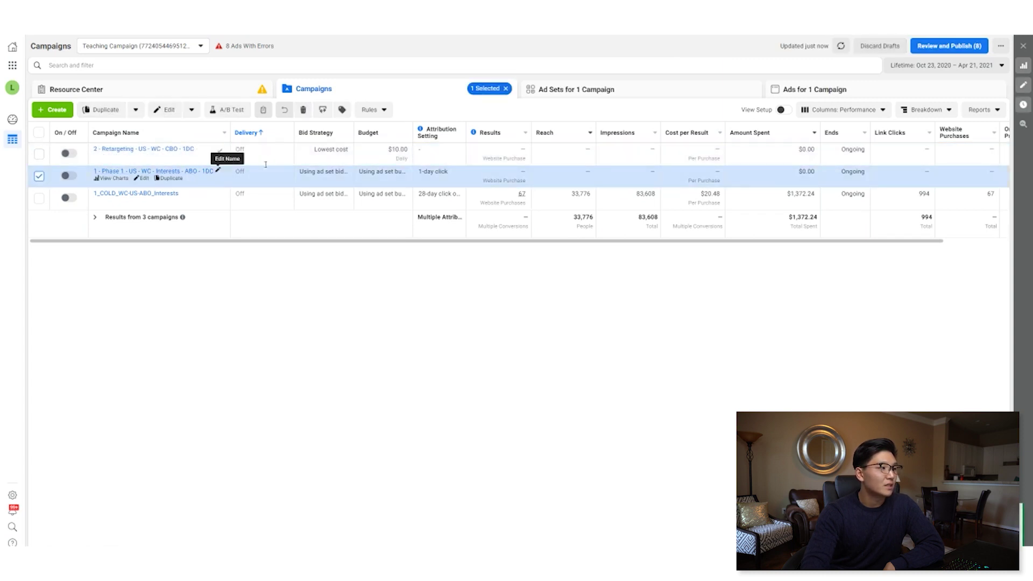
left_click(548, 95)
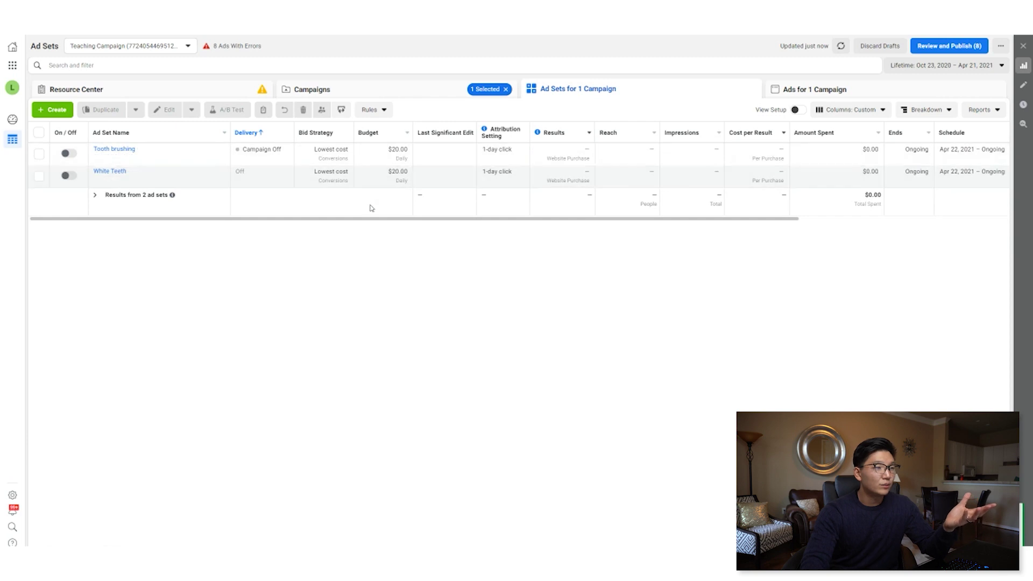
left_click(417, 92)
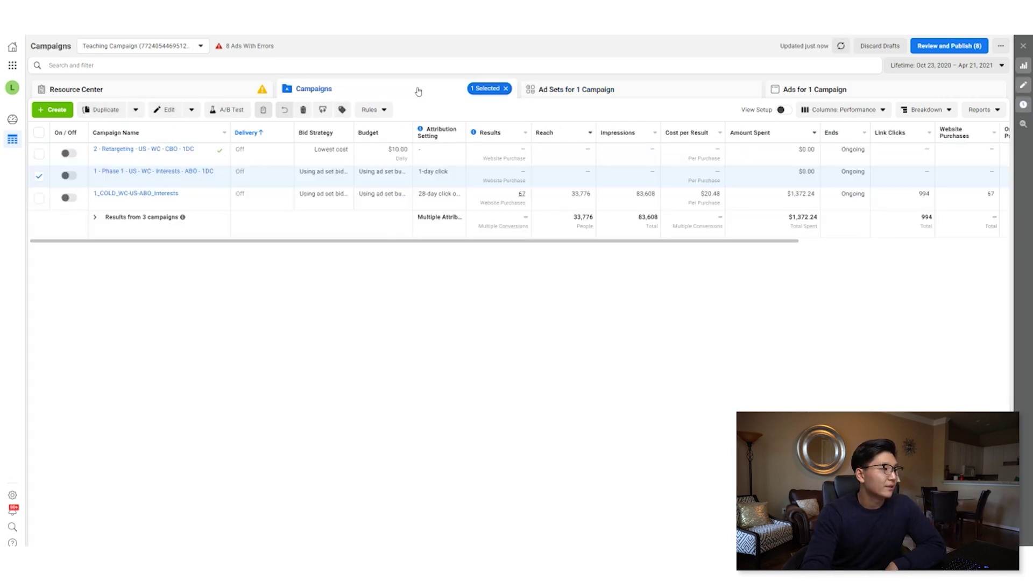
View only the ad sets belonging to the retargeting campaign, and clear the campaign selection.
left_click(39, 177)
left_click(38, 154)
left_click(546, 95)
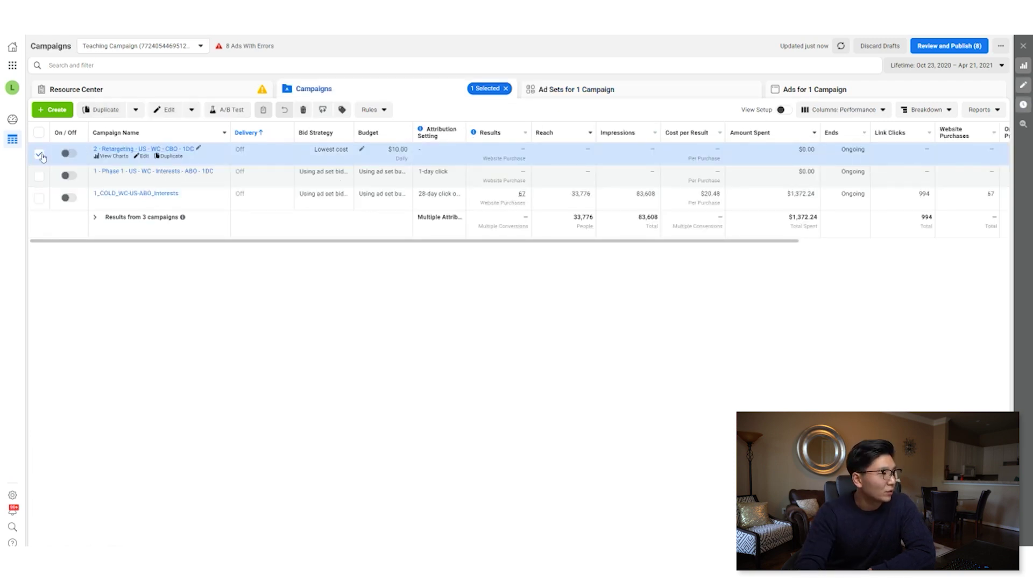
left_click(40, 155)
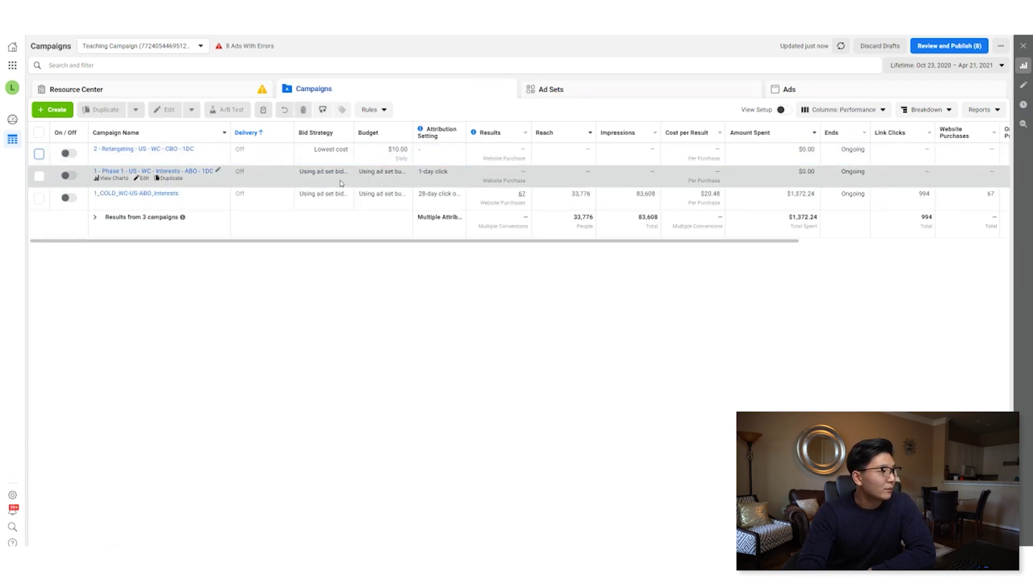
Examine the ad set results of the "1_COLD_WC-US-ABO_Interests" campaign across to website purchase ROAS, narrowing the ad set name column.
mouse_move(502, 202)
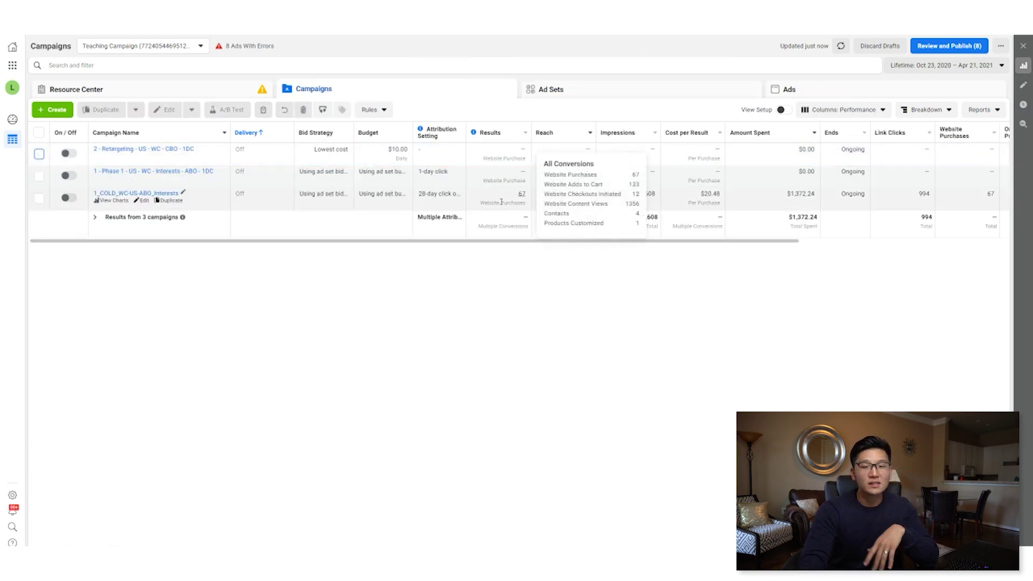
left_click(332, 201)
left_click(592, 96)
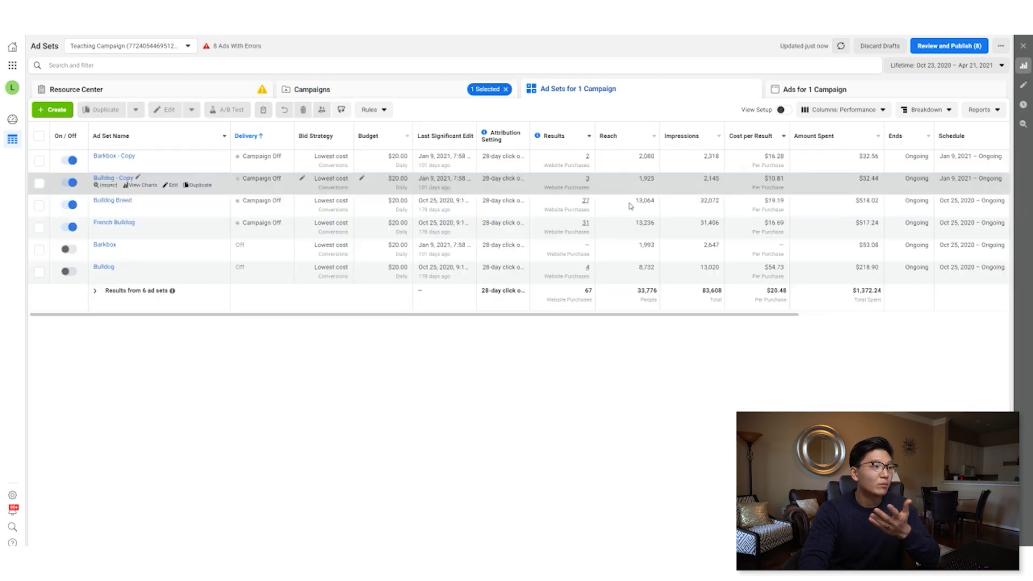
left_click_drag(454, 315, 653, 316)
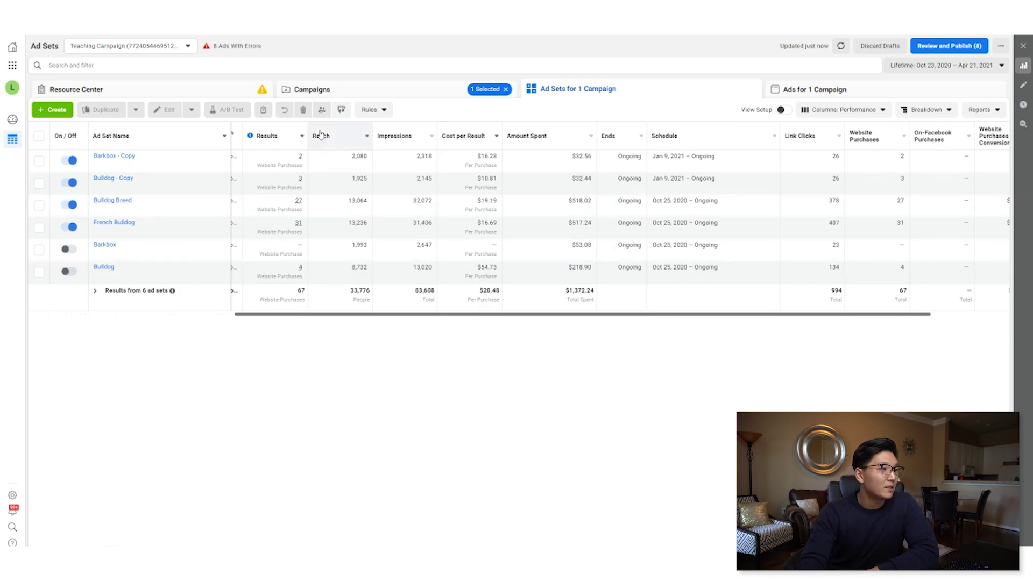
left_click_drag(230, 138, 115, 142)
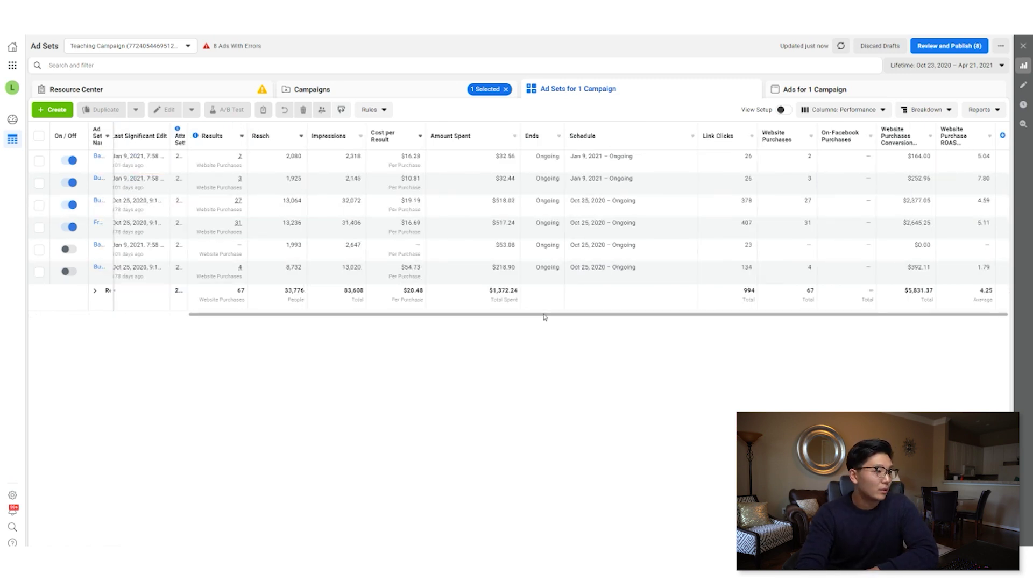
left_click_drag(512, 315, 306, 314)
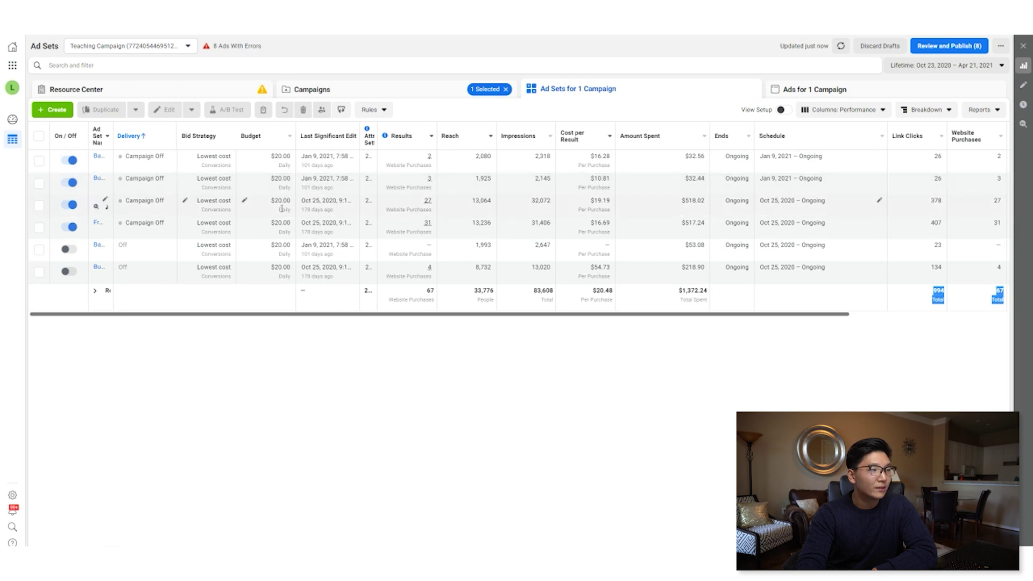
left_click_drag(452, 313, 641, 320)
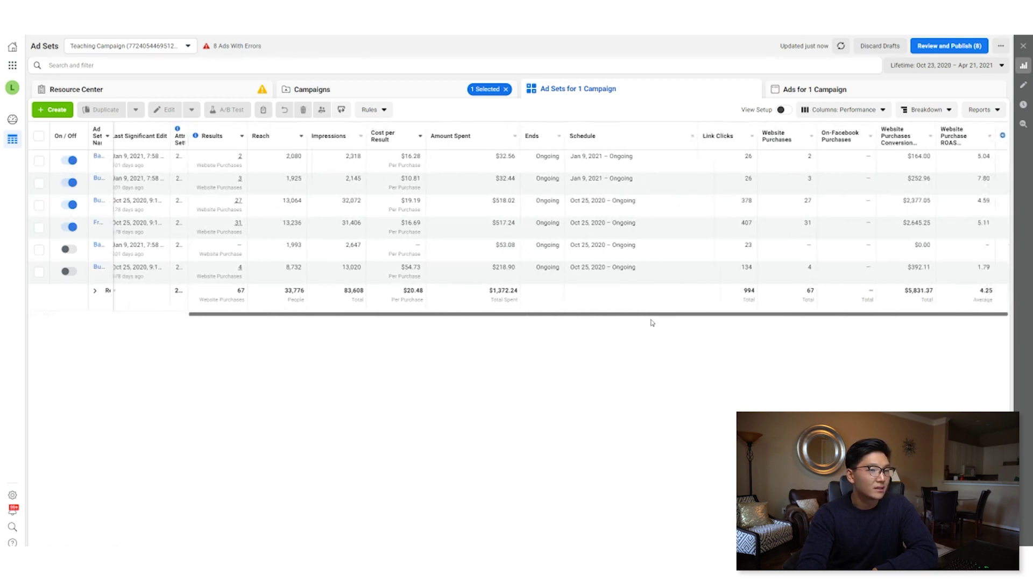